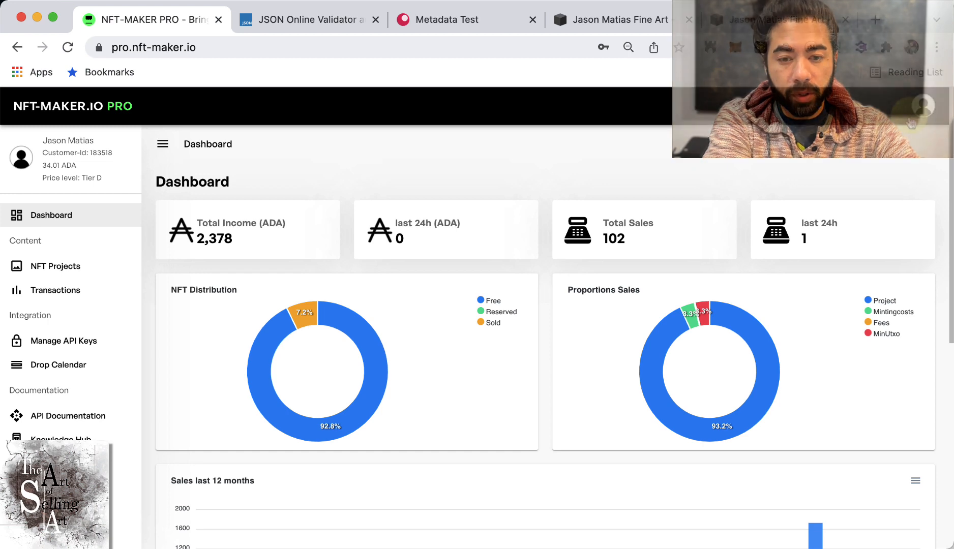
Step: View the deposit address for filling up the account's internal wallet, and close the address dialog and account menu
left_click(922, 114)
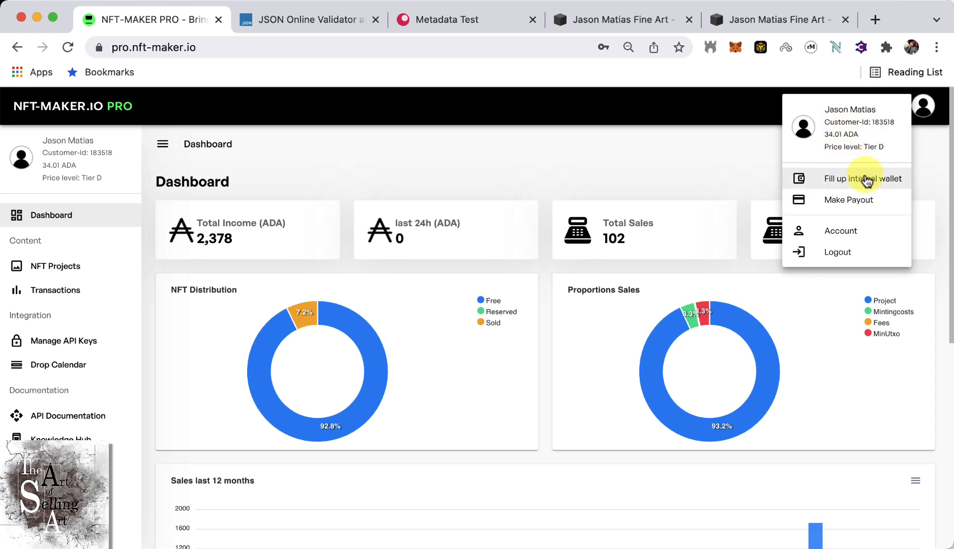
left_click(865, 179)
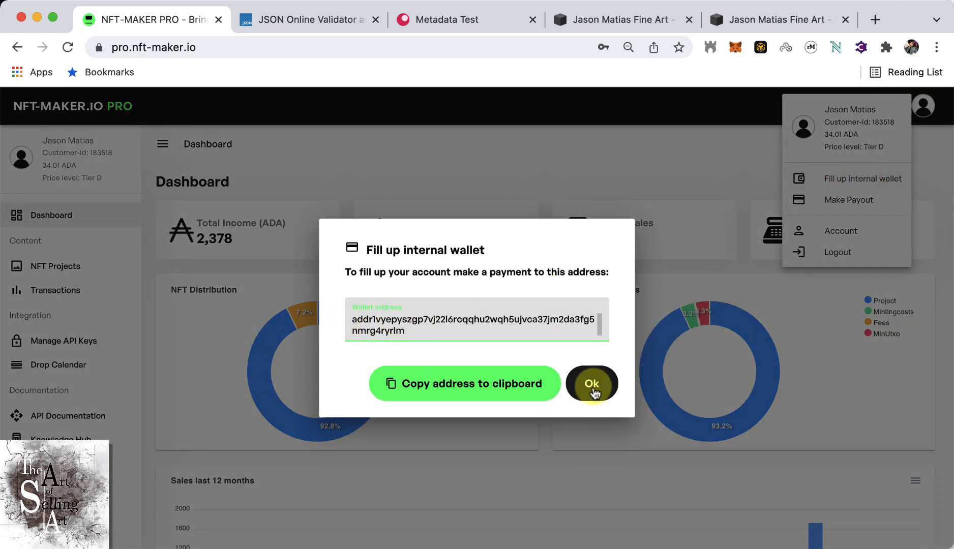
left_click(592, 384)
left_click(698, 151)
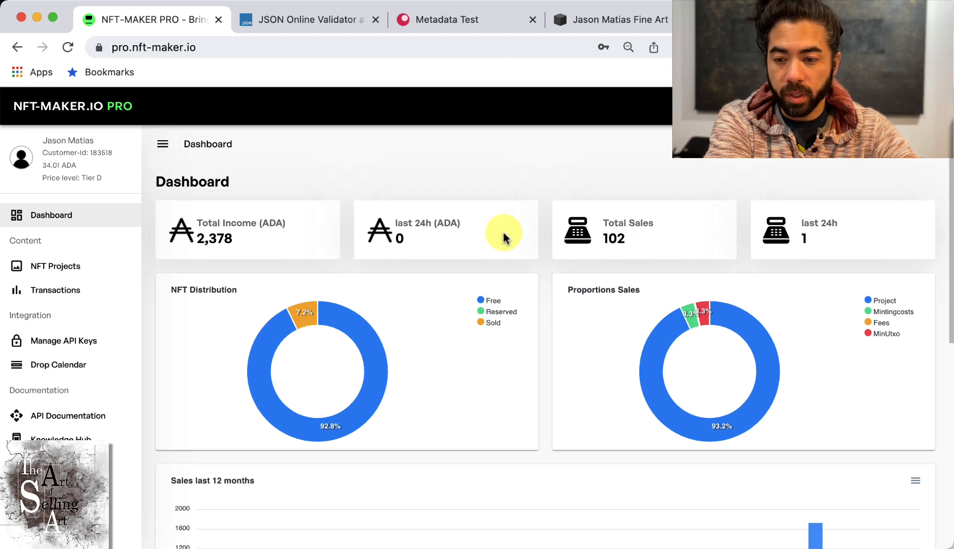
Step: Review the dashboard's total sales, 12-month sales chart and the income of the latest transaction
left_click_drag(633, 240, 600, 229)
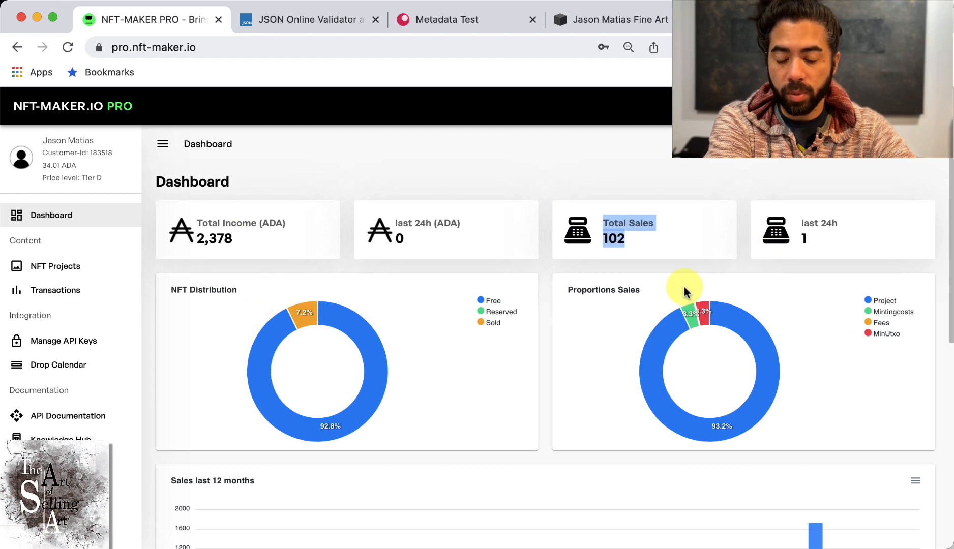
left_click(545, 271)
scroll(478, 380, "down", 7)
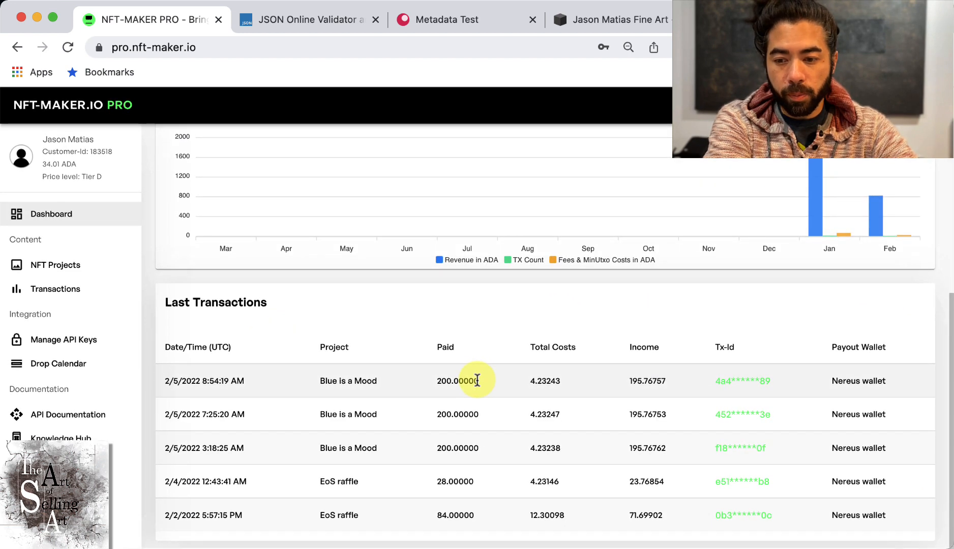
scroll(478, 381, "up", 3)
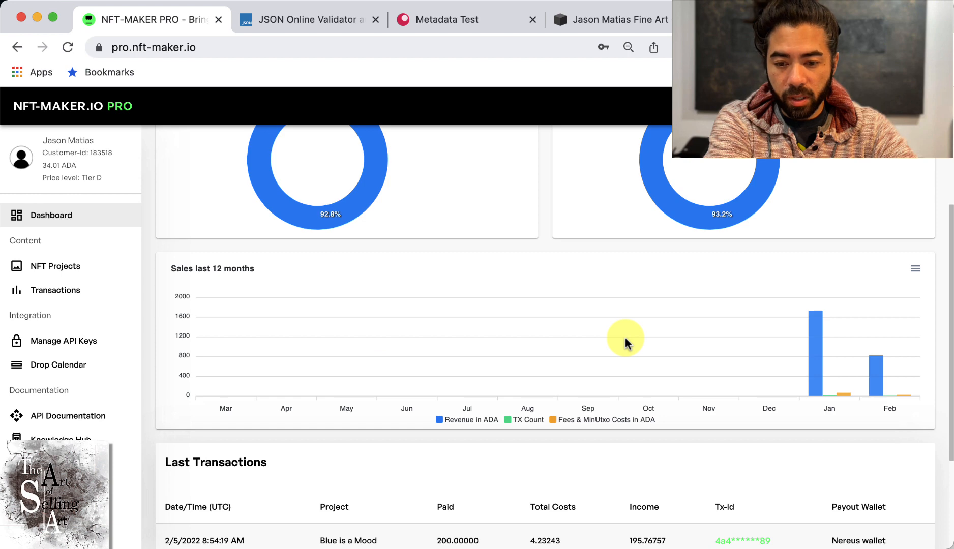
scroll(625, 339, "down", 3)
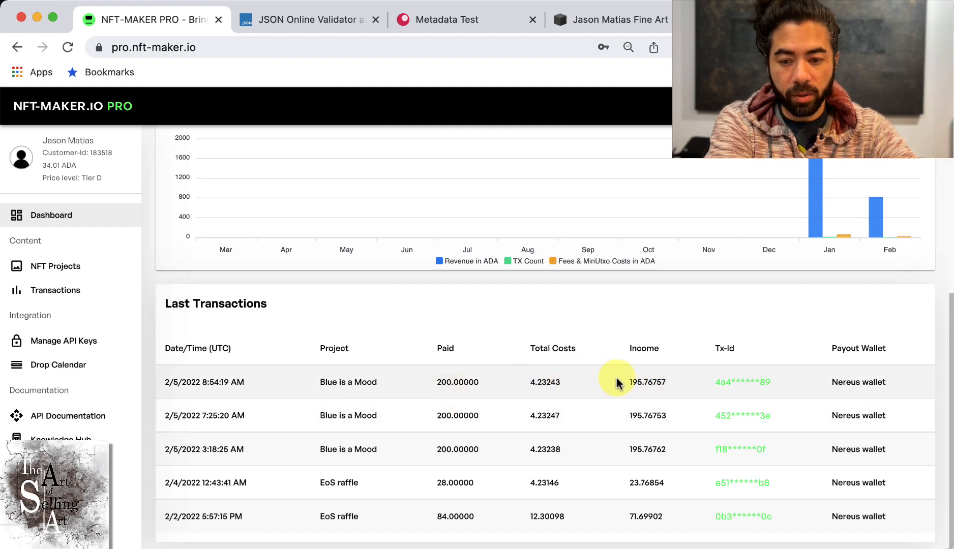
left_click_drag(626, 381, 677, 383)
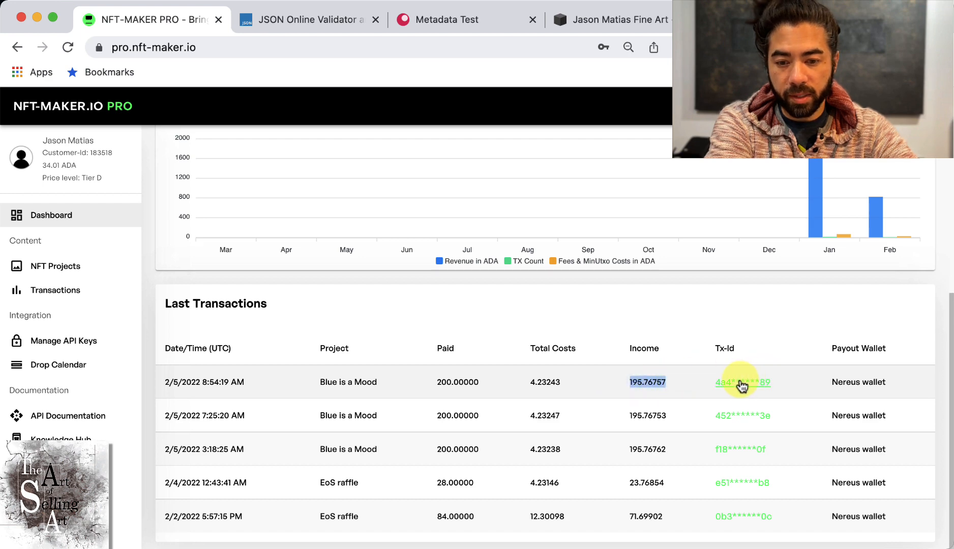
scroll(336, 381, "up", 10)
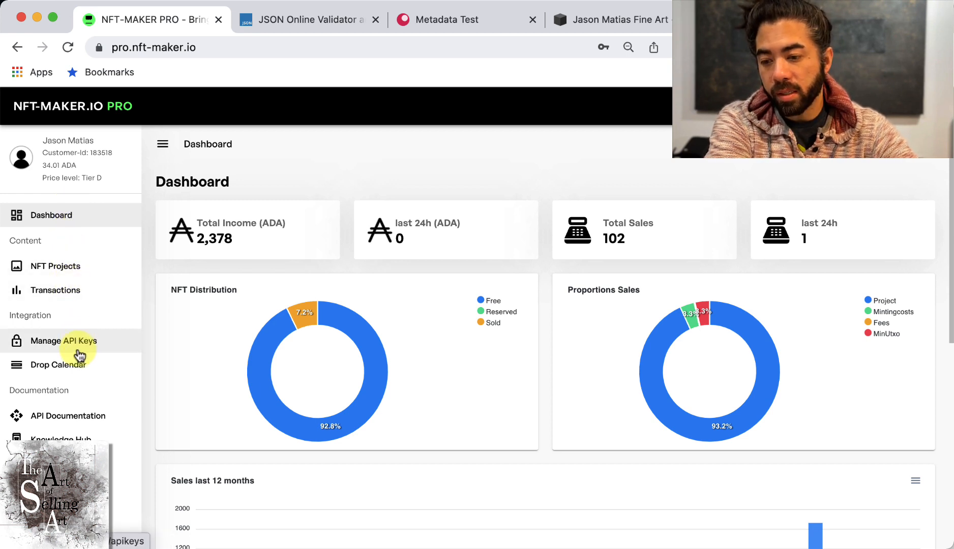
scroll(75, 414, "down", 1)
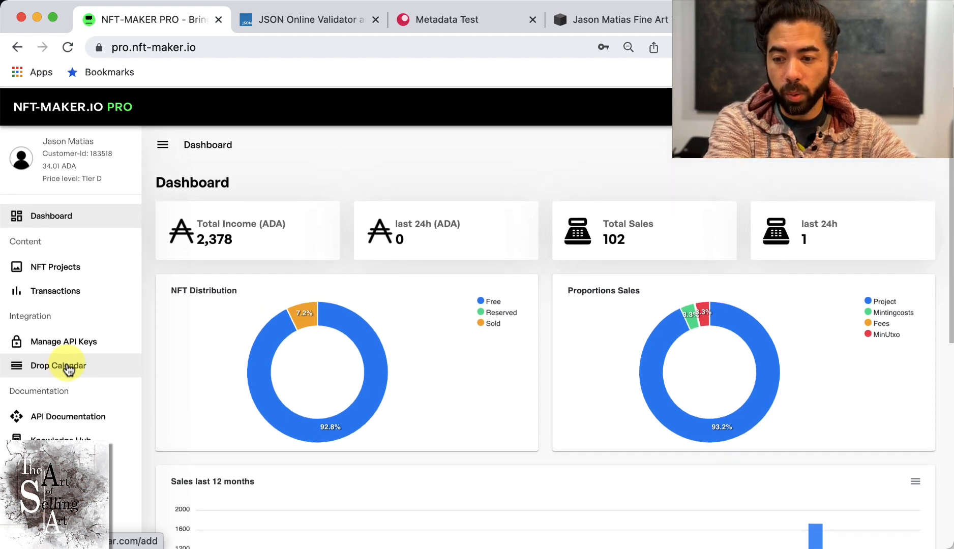
Step: Open the NFT projects list and examine the policy expiry dates of the Blue is a Mood and Sundance projects
left_click(62, 269)
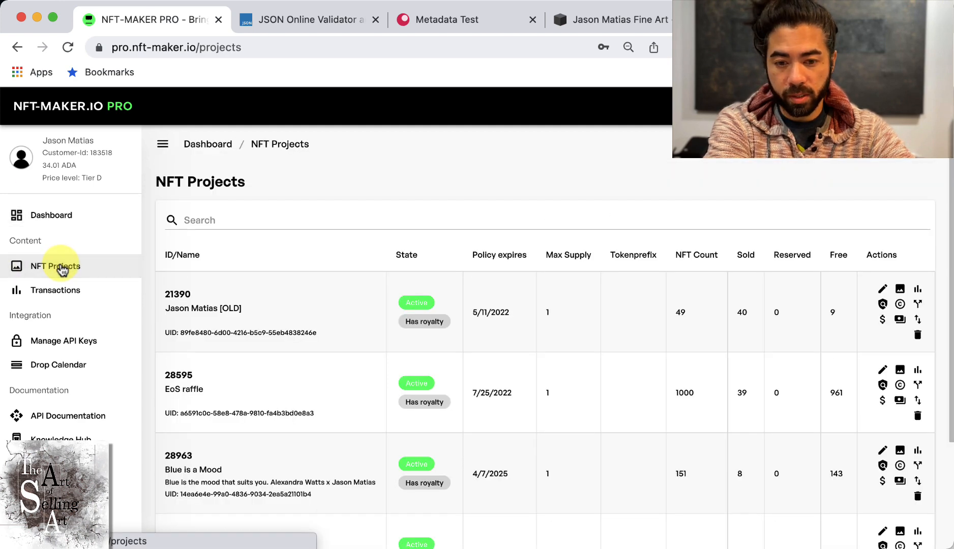
scroll(493, 320, "down", 3)
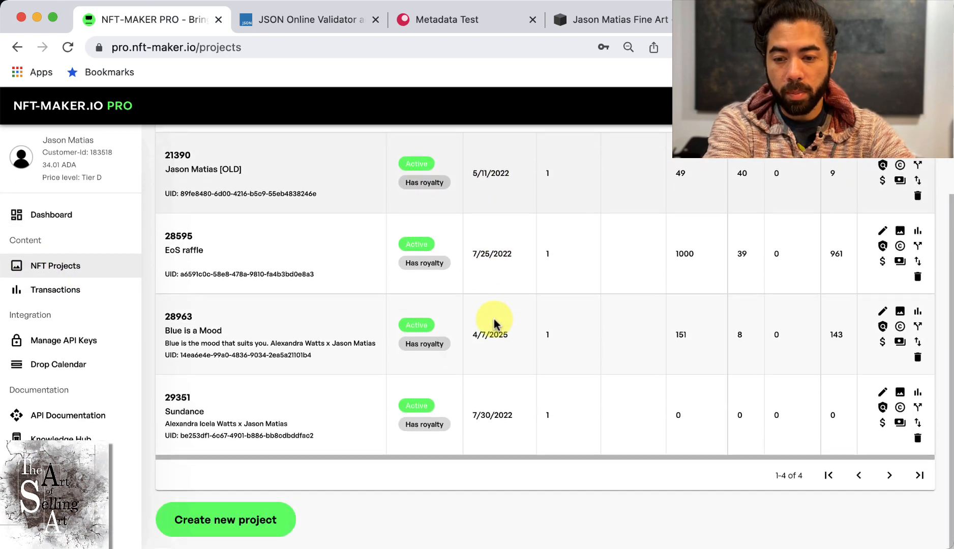
scroll(494, 324, "up", 3)
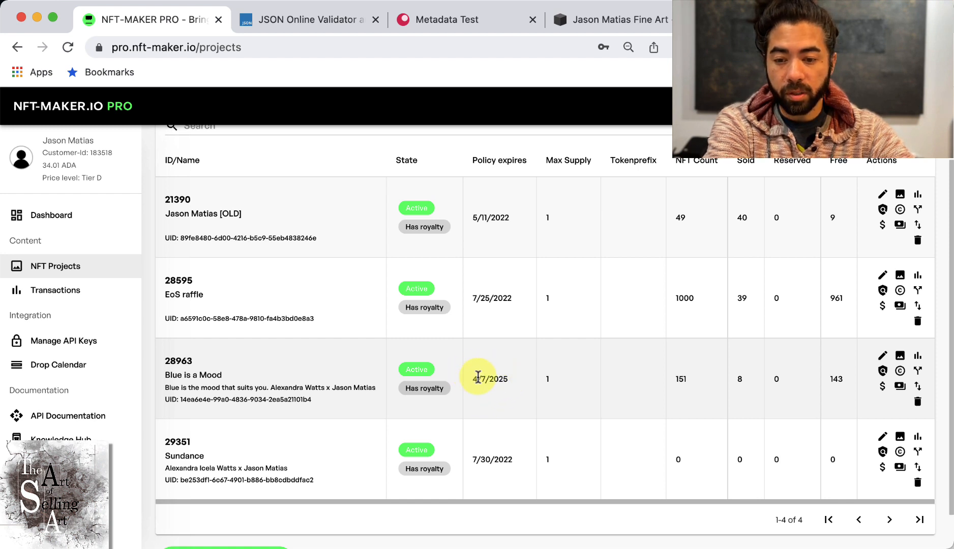
left_click_drag(478, 377, 512, 379)
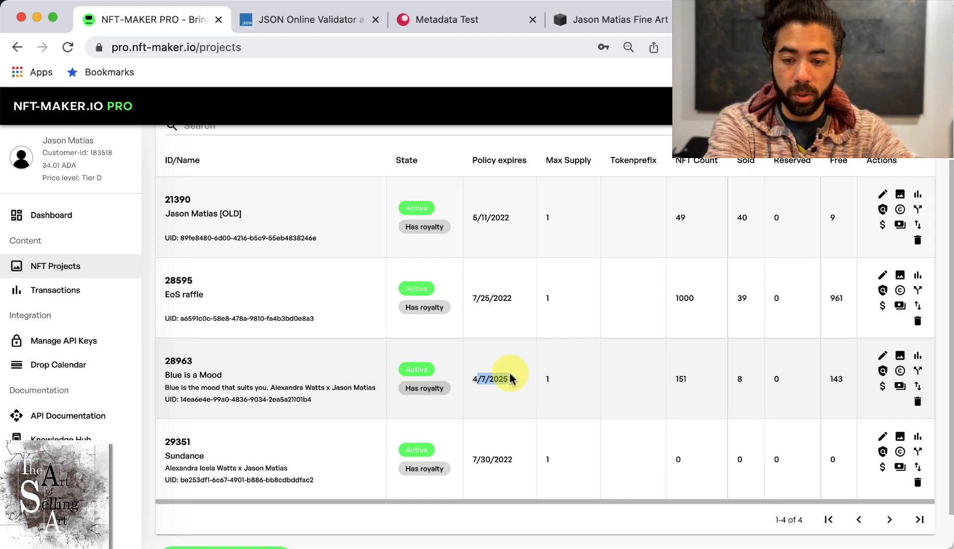
left_click(512, 378)
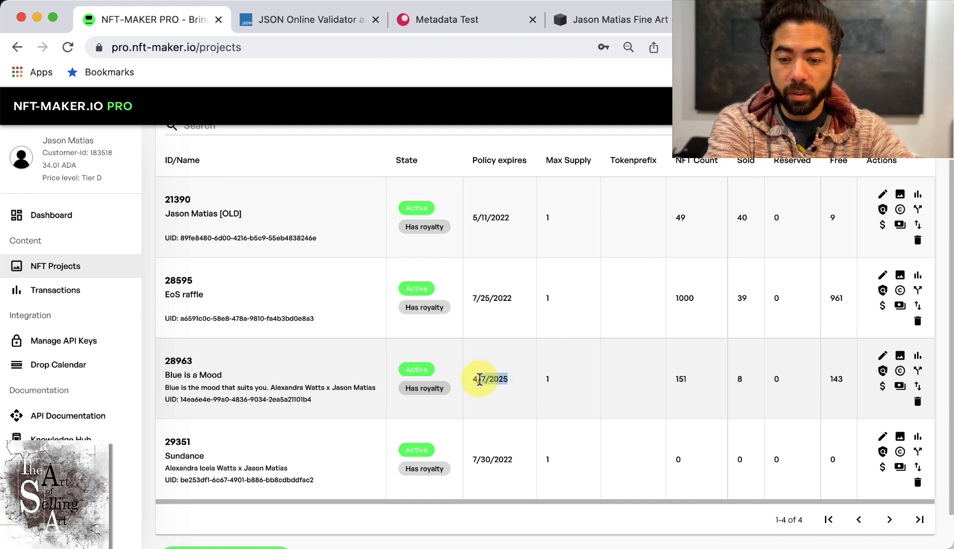
left_click_drag(475, 378, 508, 383)
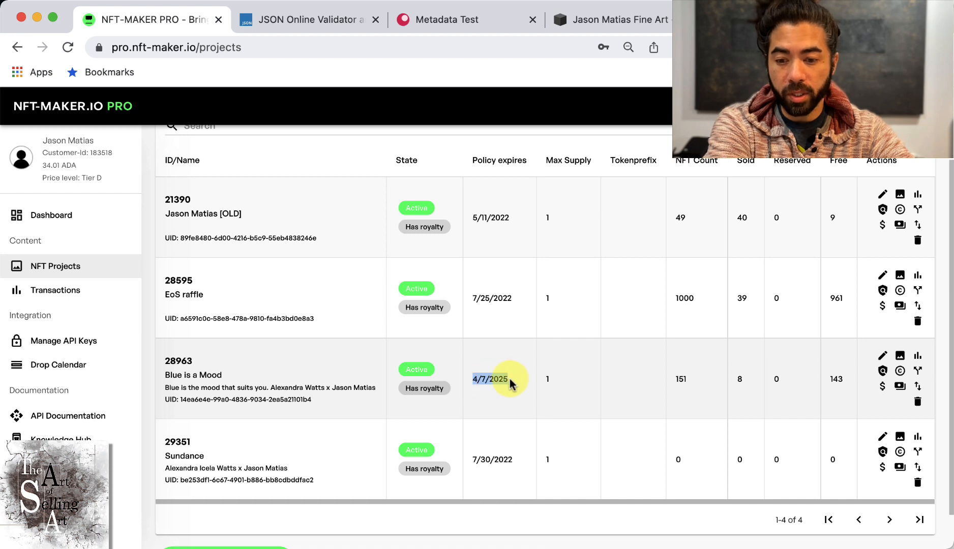
left_click(513, 439)
mouse_move(509, 463)
left_mouse_down()
mouse_move(494, 463)
mouse_move(521, 460)
mouse_move(494, 458)
left_mouse_up()
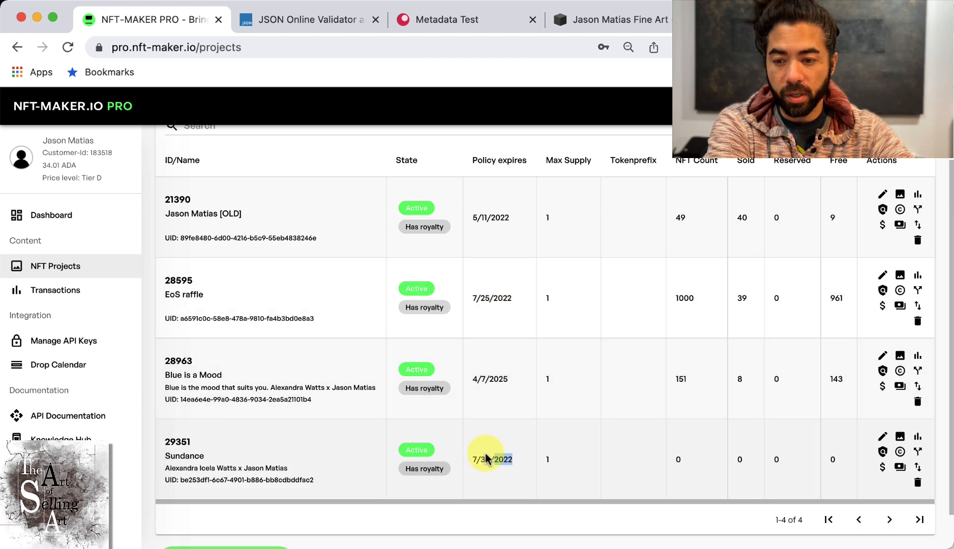
left_click_drag(504, 379, 483, 380)
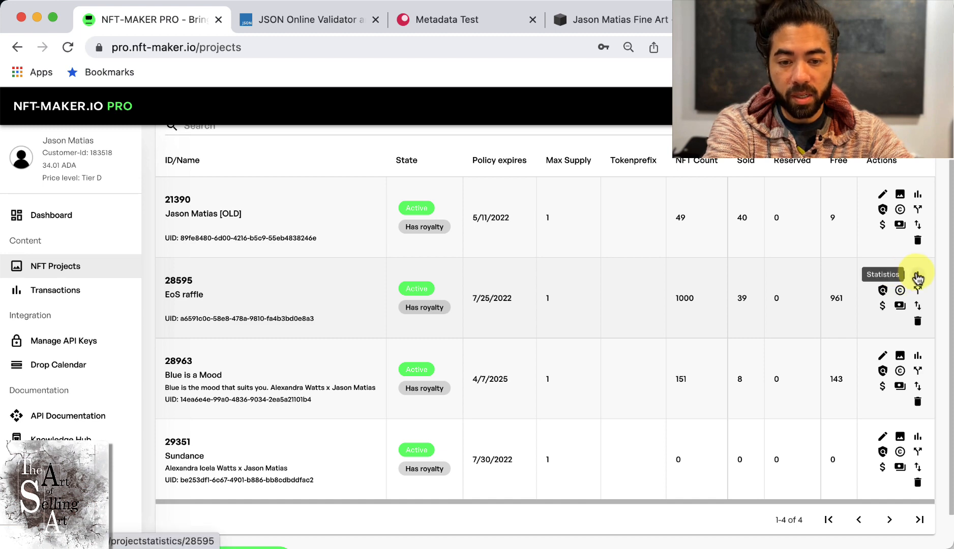
Step: Inspect the policy script and policy ID of the EoS raffle project, and close the policy dialog
left_click(883, 290)
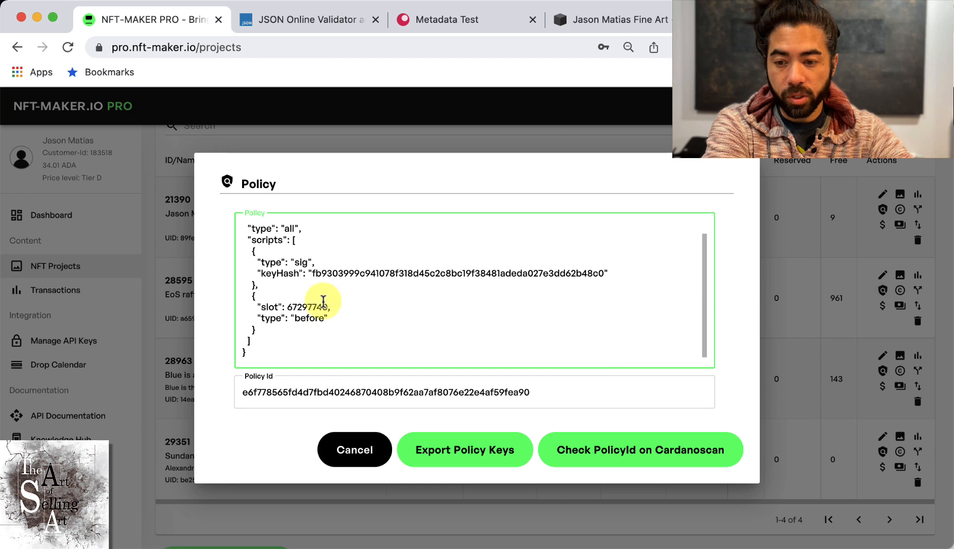
scroll(319, 299, "up", 1)
scroll(322, 305, "down", 1)
scroll(323, 305, "up", 1)
scroll(323, 305, "down", 1)
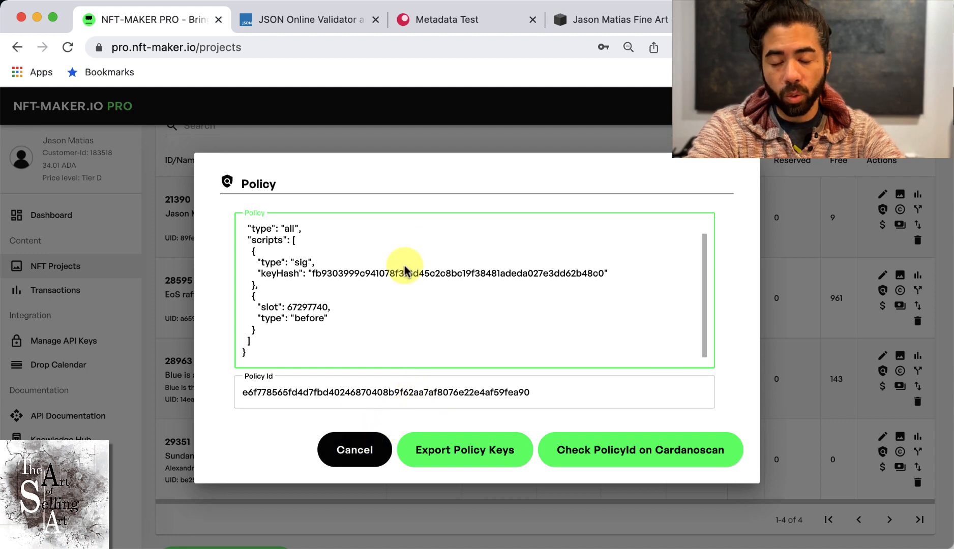
left_click(344, 452)
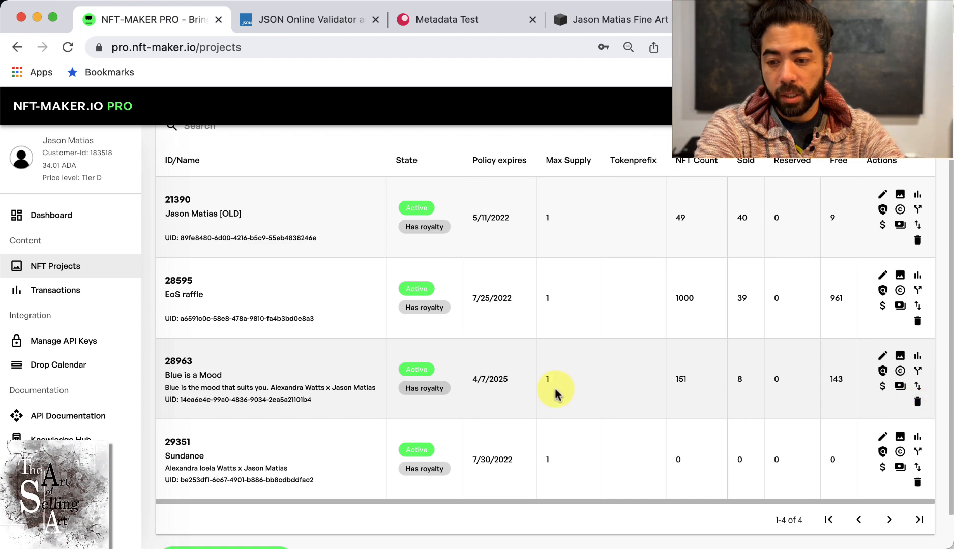
Step: Start a new NFT project and enter Test Project as its name
scroll(556, 394, "down", 2)
scroll(555, 394, "up", 3)
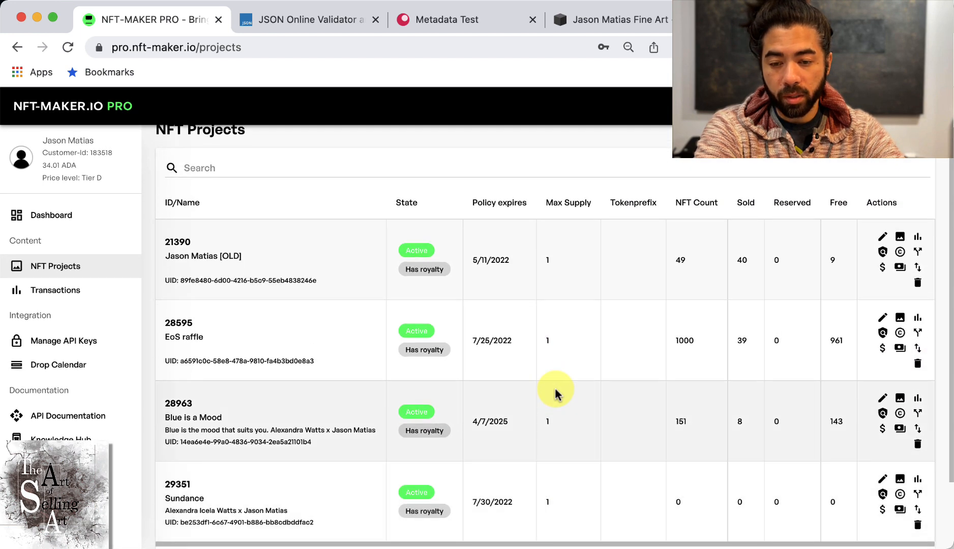
scroll(556, 394, "down", 2)
left_click(213, 521)
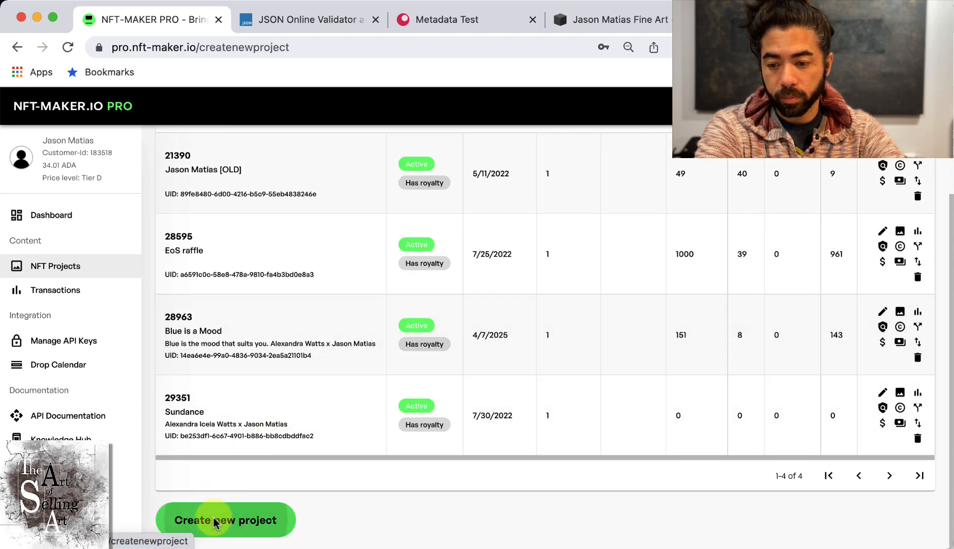
left_click(220, 262)
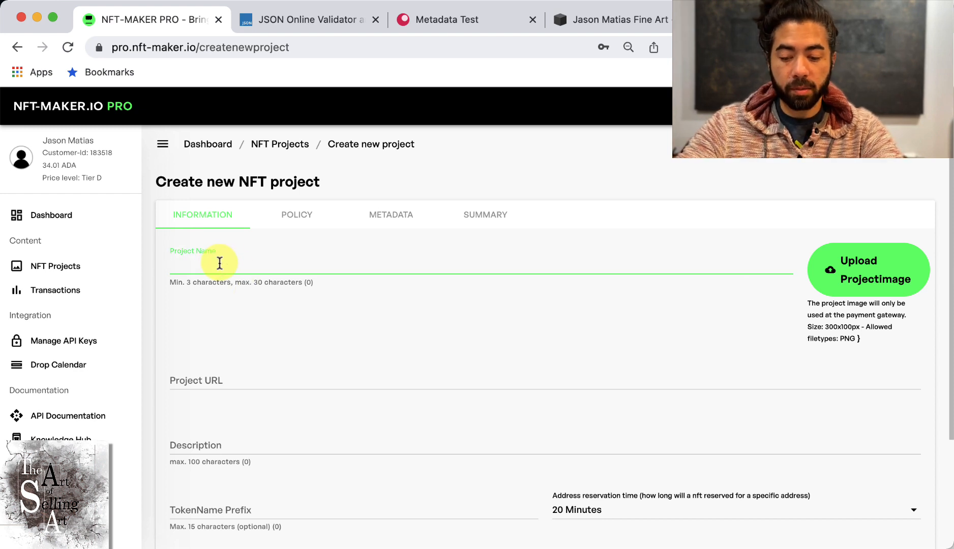
type("Test Pro")
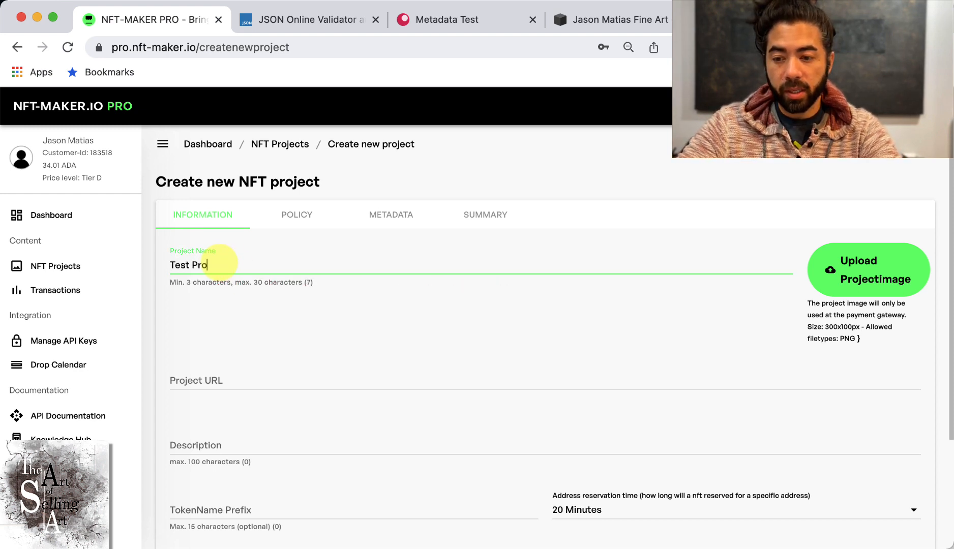
type("ject")
Step: Set the project URL to the artist's website page ending in /the-art-of-selling-art
left_click(229, 374)
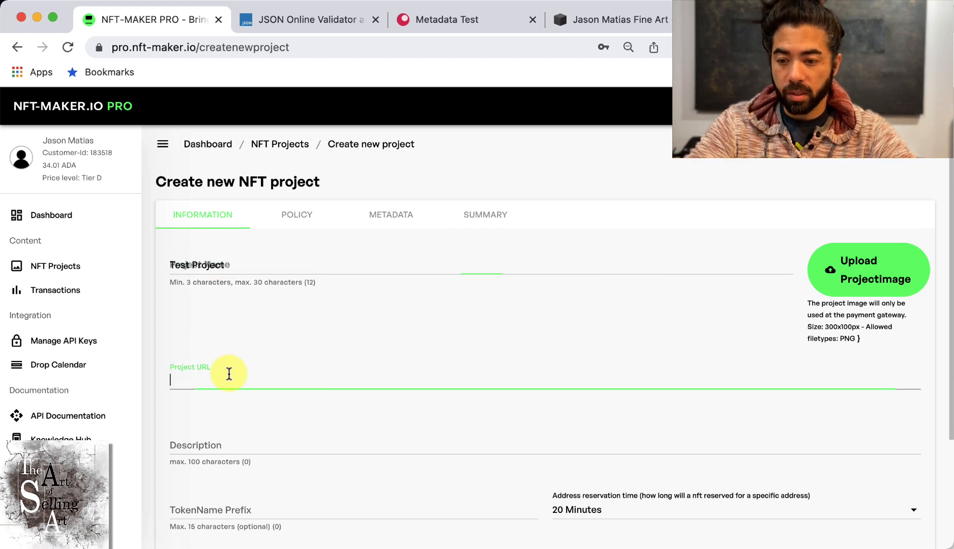
scroll(229, 373, "down", 3)
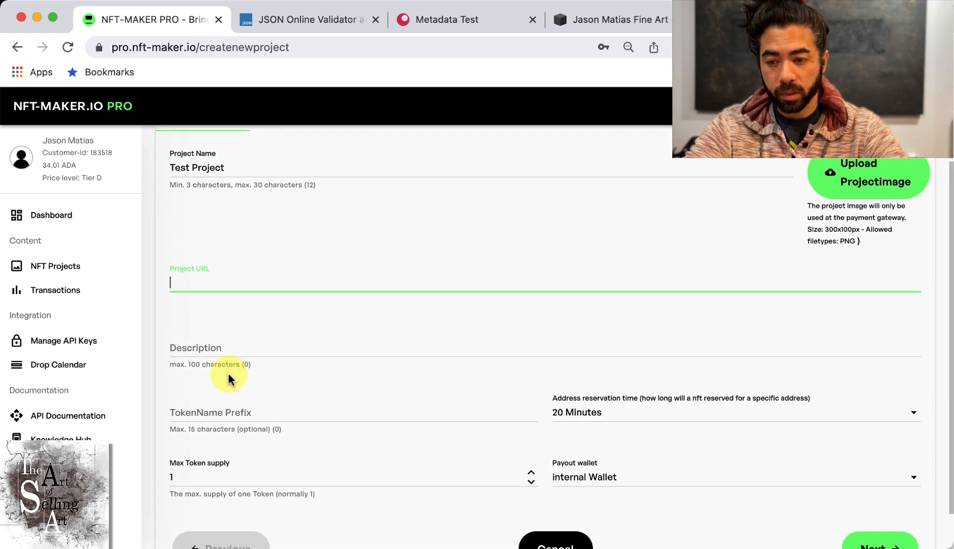
type("www.jasonmatias.com")
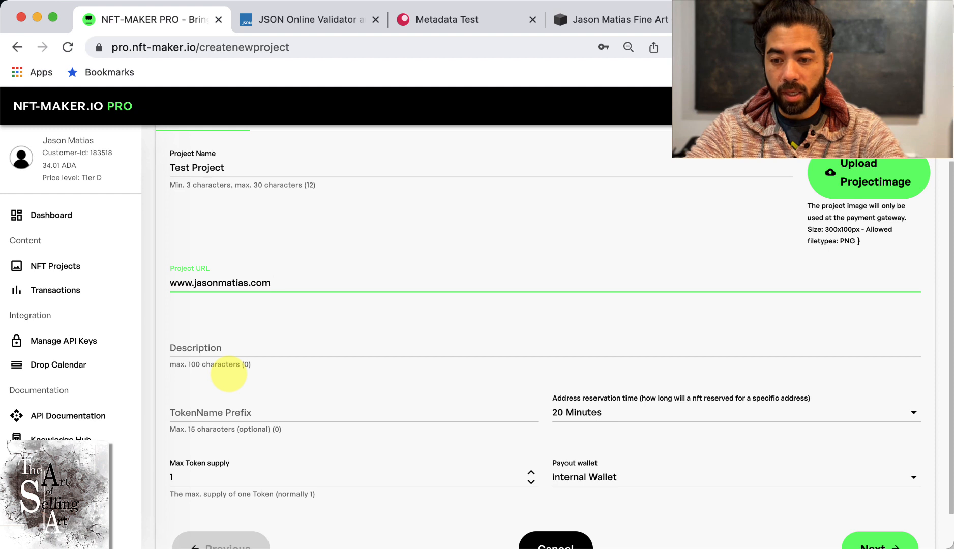
triple_click(293, 286)
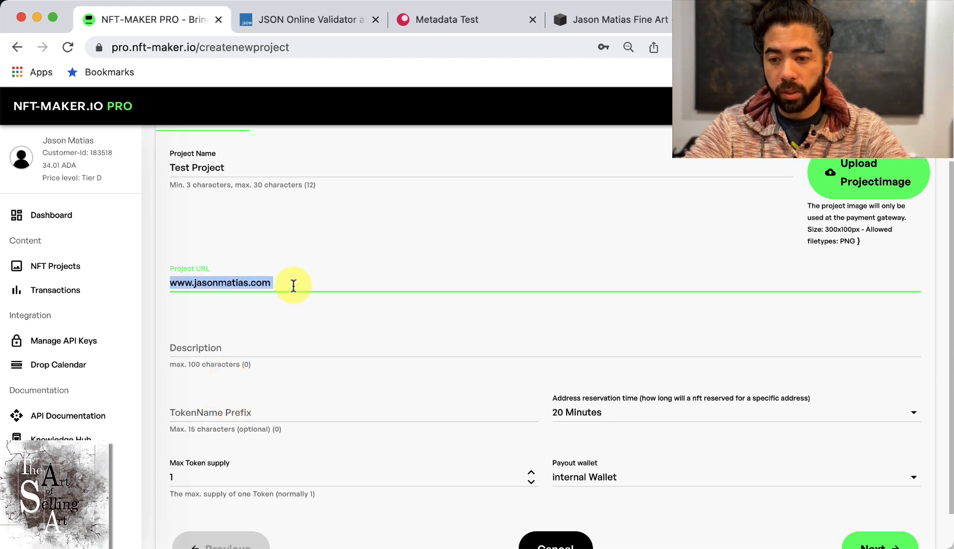
type("www.jasonmatias.com/the-art-of-selling-art")
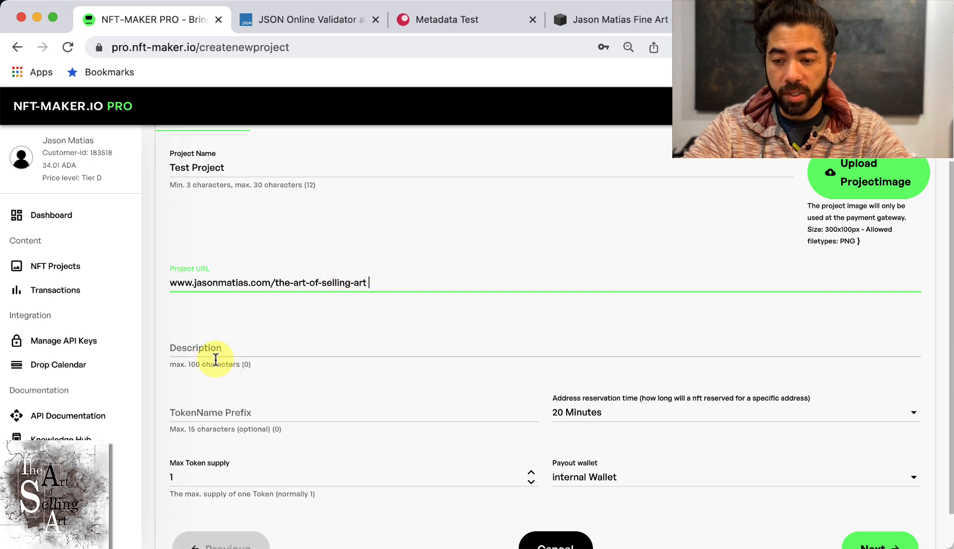
Step: Leave the project description empty and choose Nereus wallet as the payout wallet
left_click(194, 344)
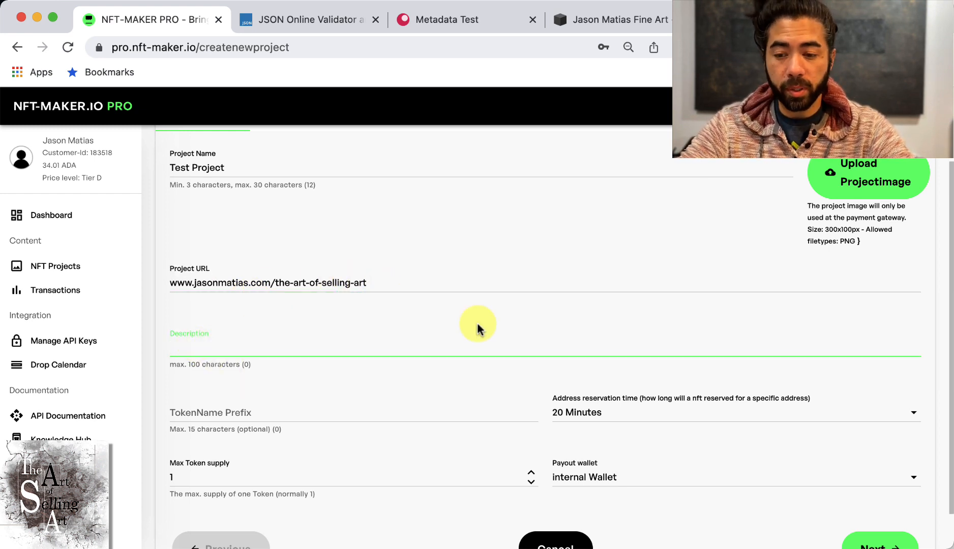
scroll(380, 394, "down", 2)
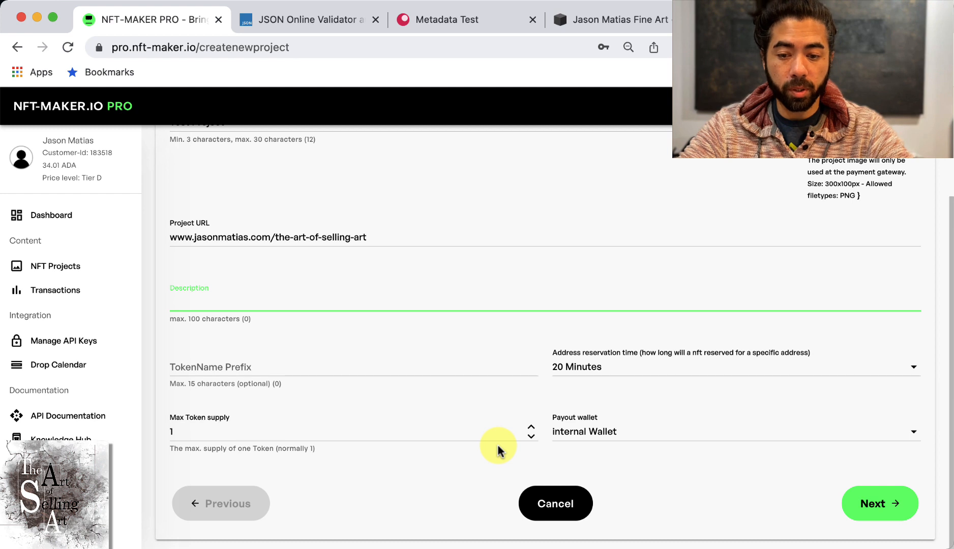
left_click(647, 435)
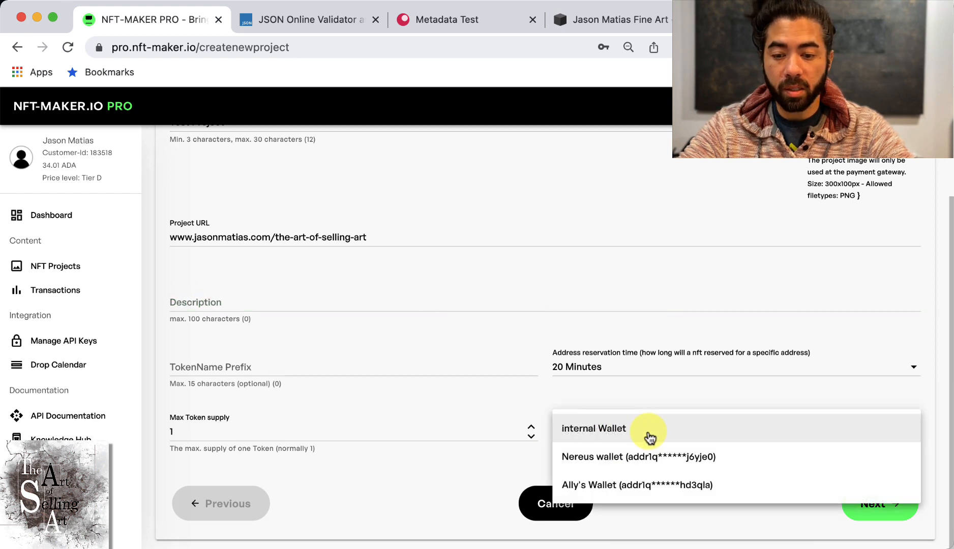
left_click(405, 475)
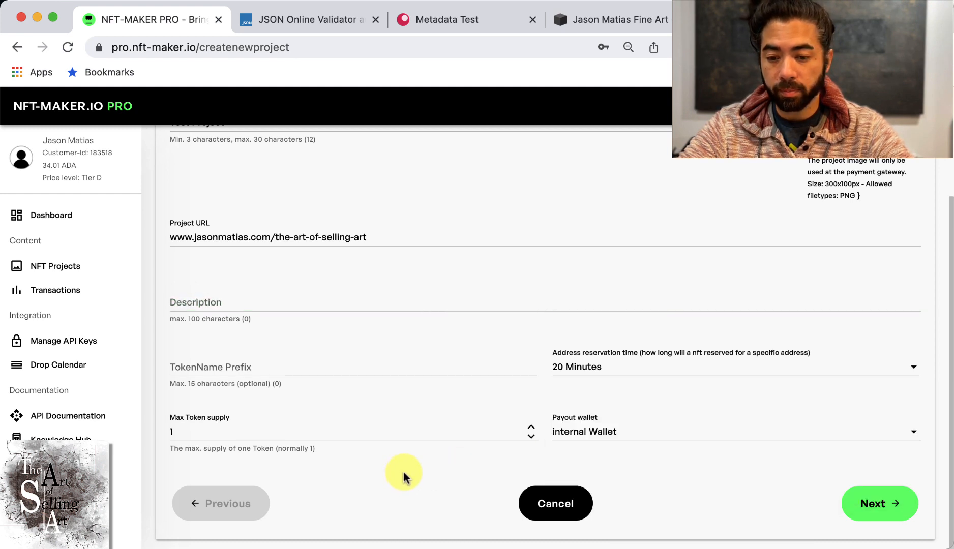
left_click(615, 433)
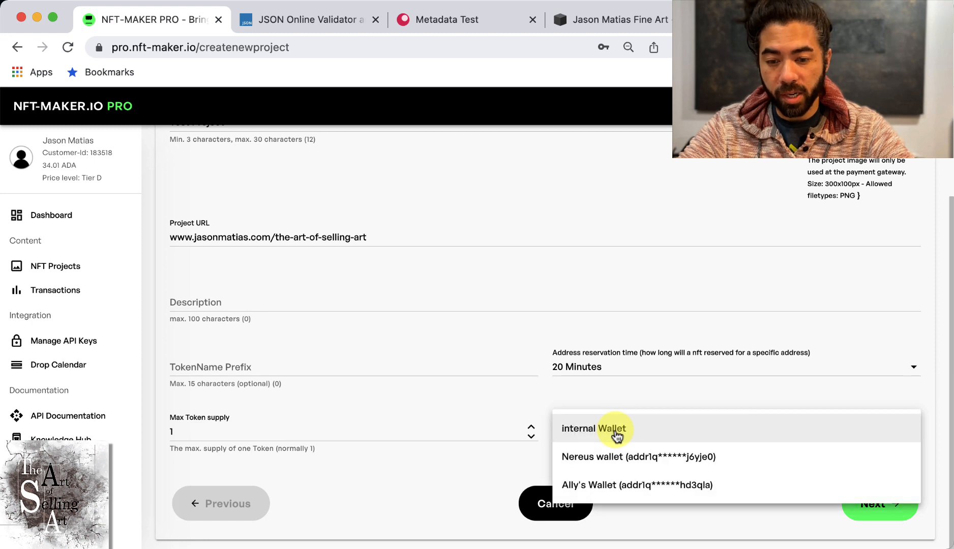
left_click(609, 467)
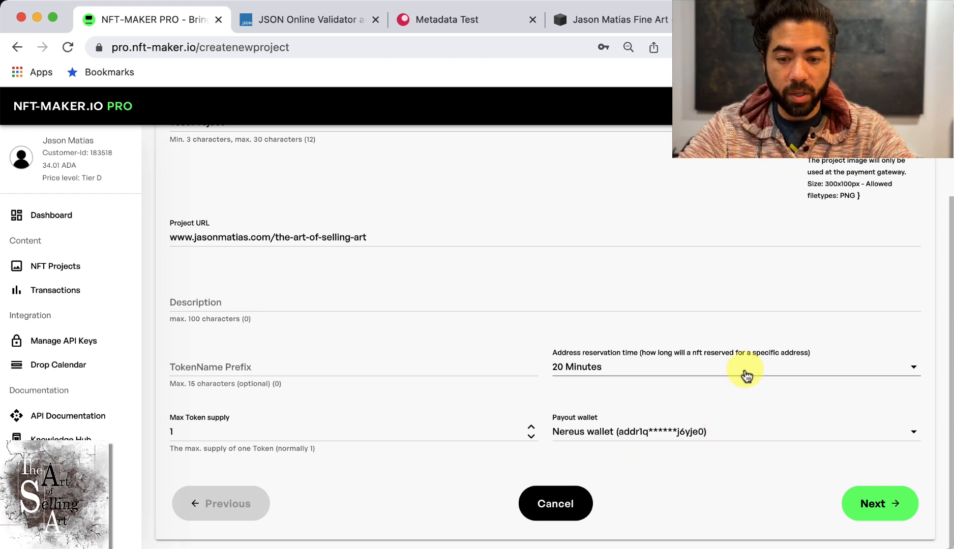
Step: Set the address reservation time to 60 Minutes
left_click(746, 376)
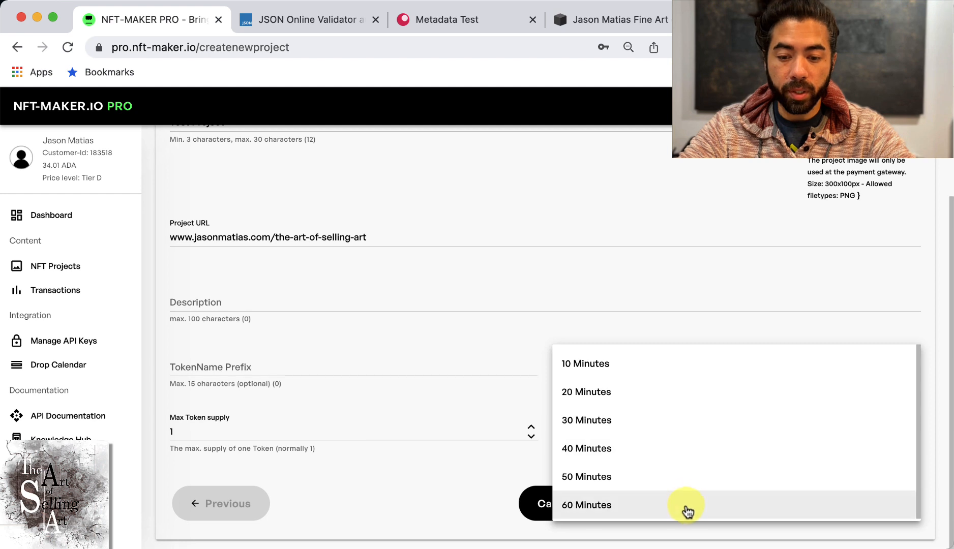
left_click(685, 510)
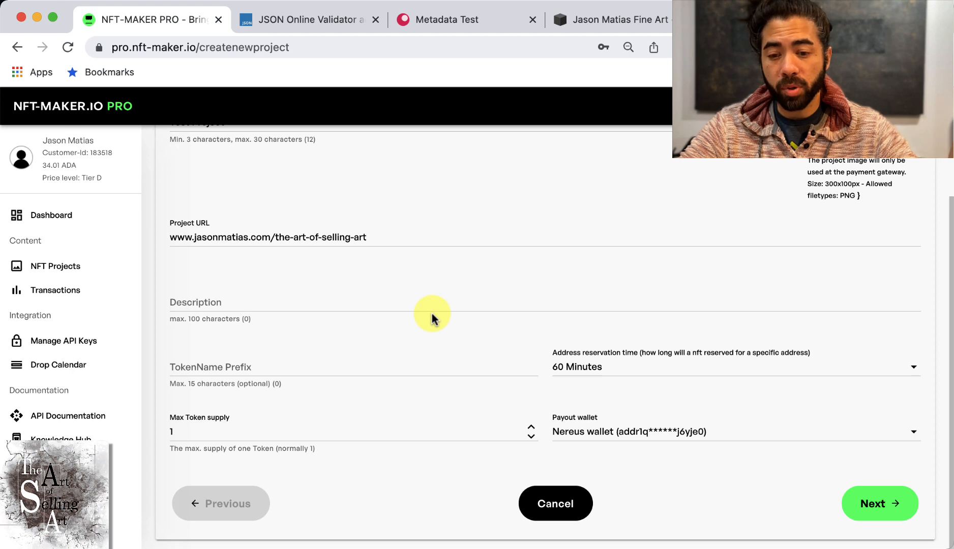
left_click(614, 367)
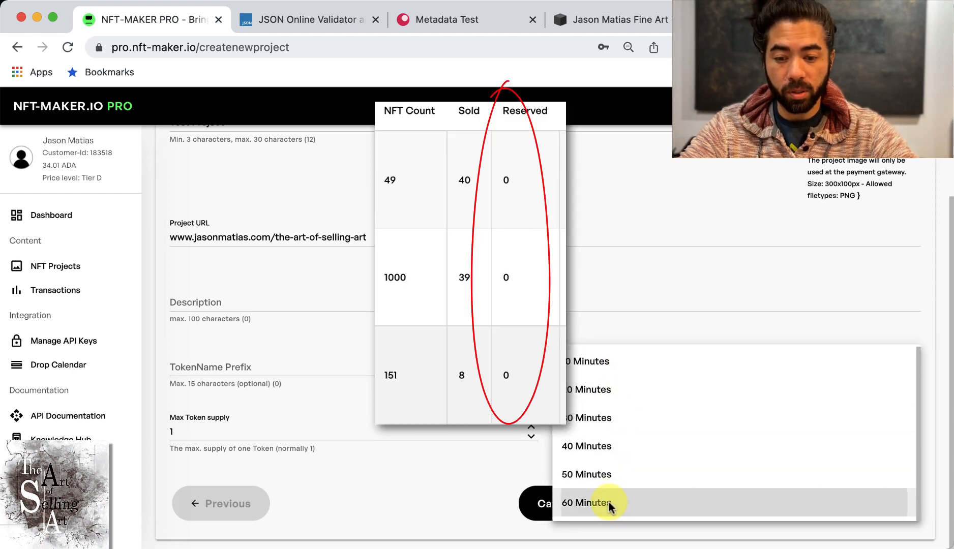
left_click(610, 503)
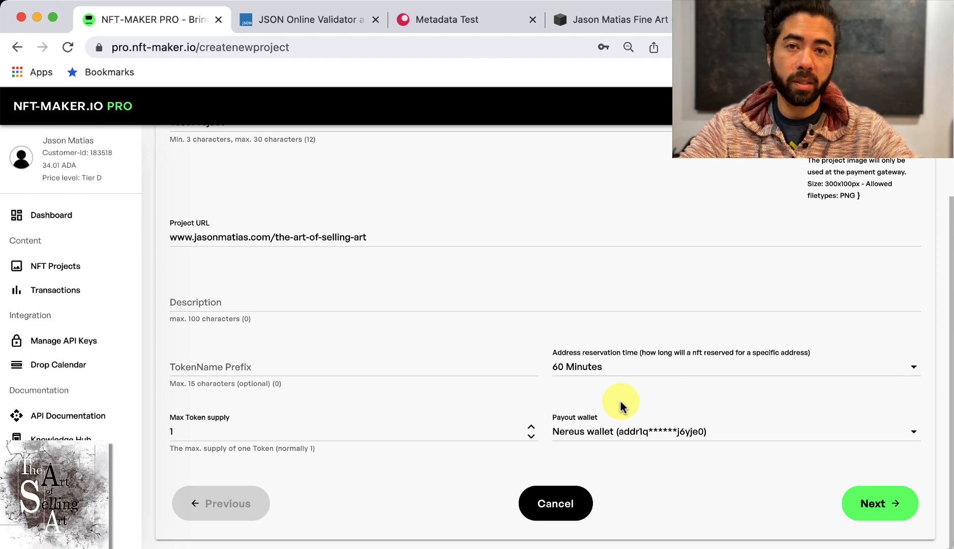
Step: Capture a wide screenshot of the airplane at the bottom of the artwork for use as the project image
scroll(620, 402, "up", 1)
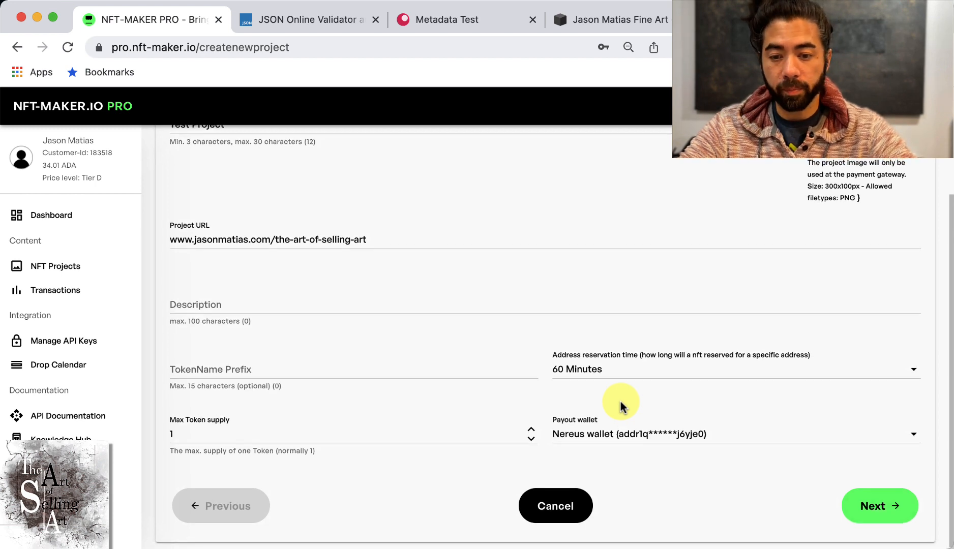
scroll(620, 404, "up", 3)
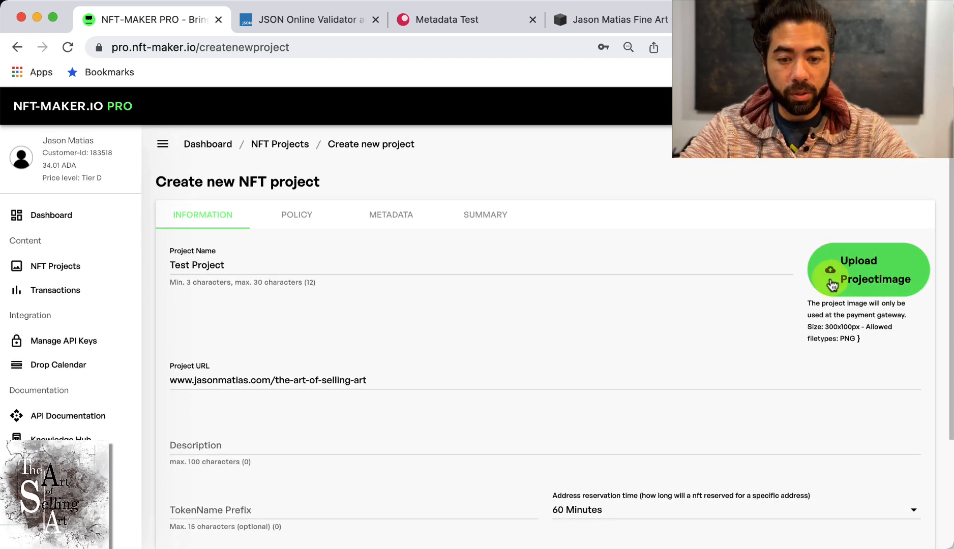
left_click(867, 278)
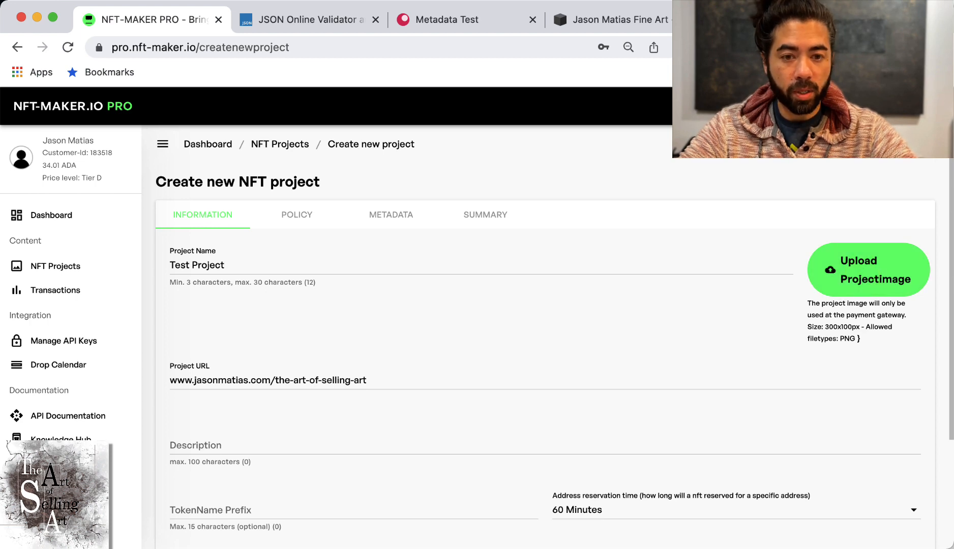
scroll(554, 317, "down", 3)
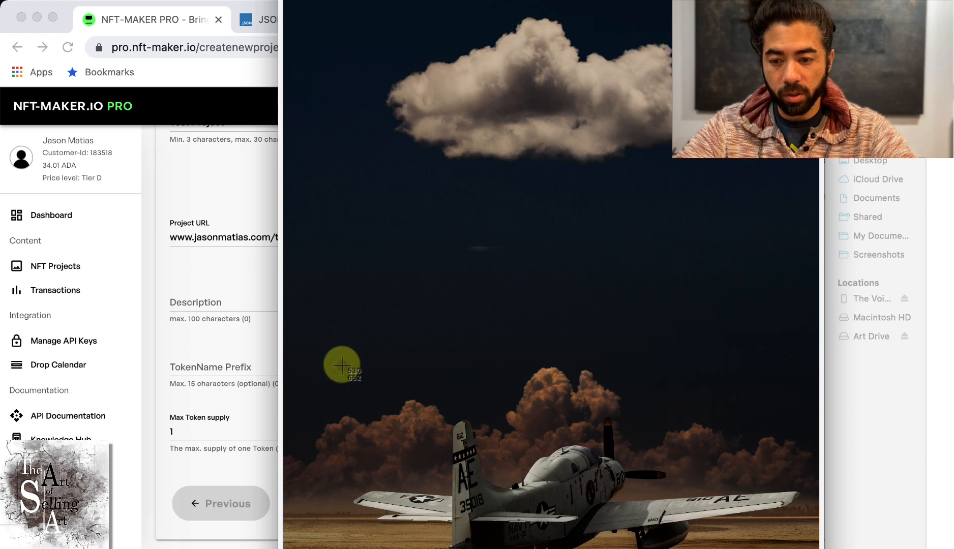
left_click_drag(317, 380, 819, 548)
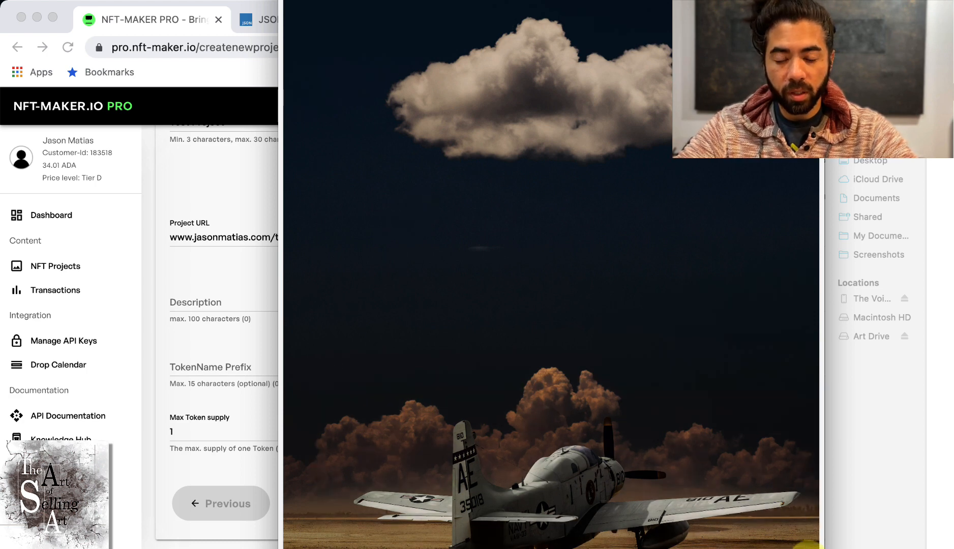
key("space")
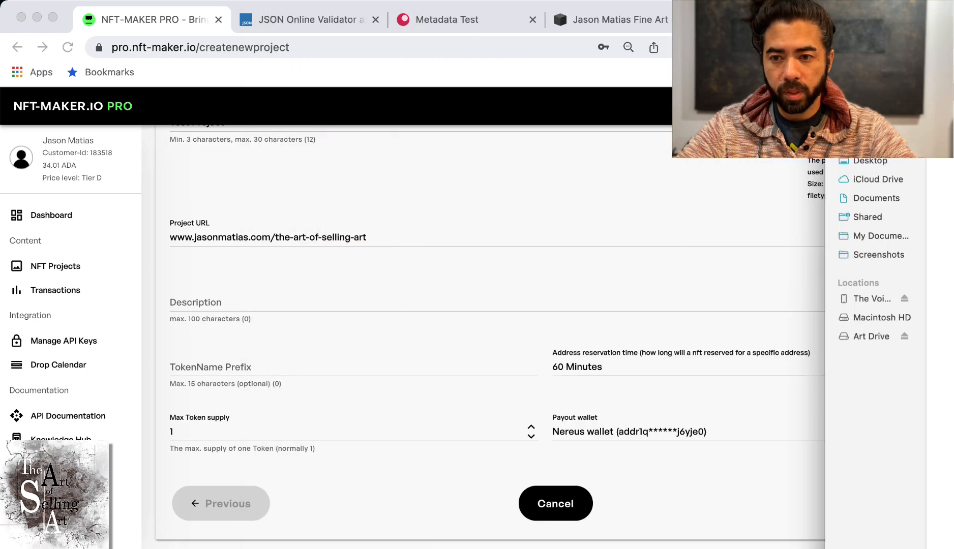
Step: Upload the airplane screenshot from the Screenshots folder as the project image, showing the folder's files as a list
left_click(596, 247)
scroll(859, 187, "up", 1)
scroll(859, 187, "up", 2)
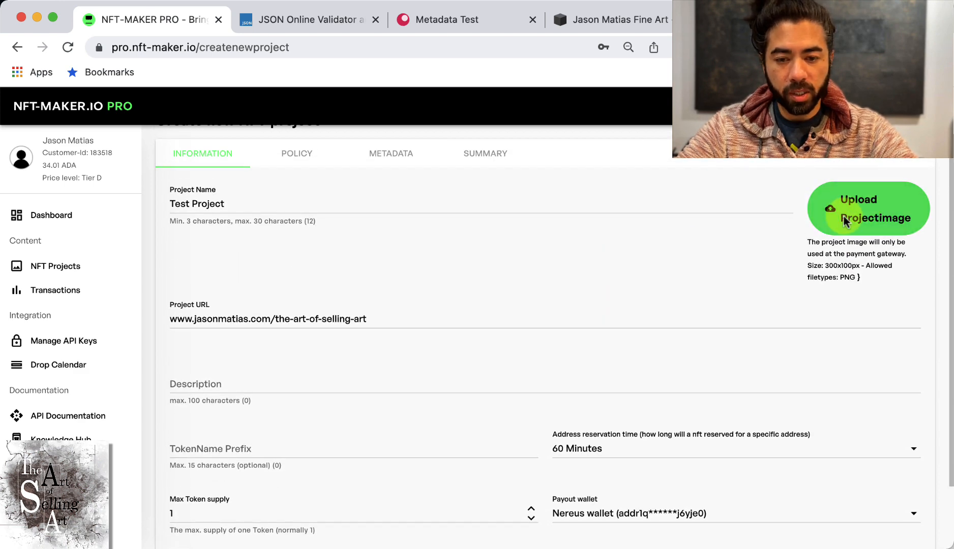
left_click(853, 229)
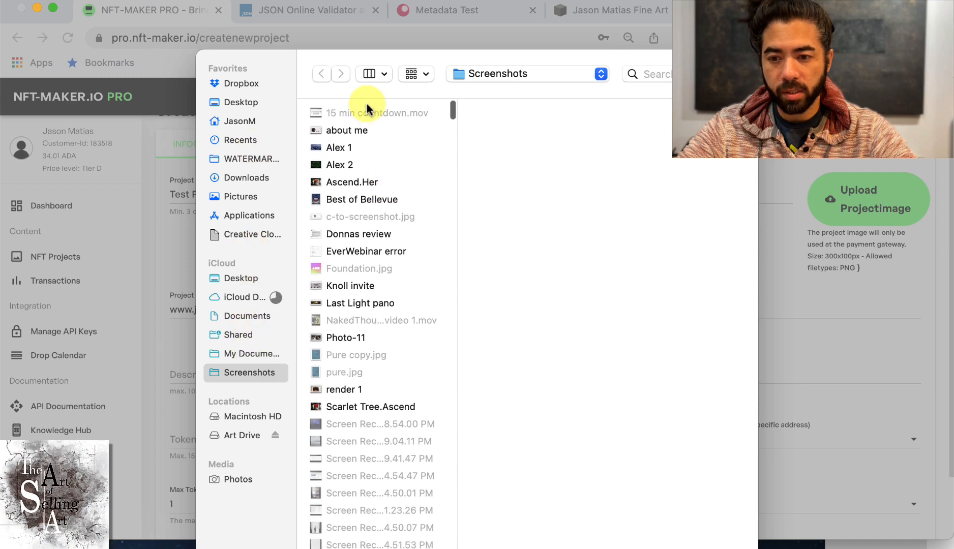
left_click(379, 81)
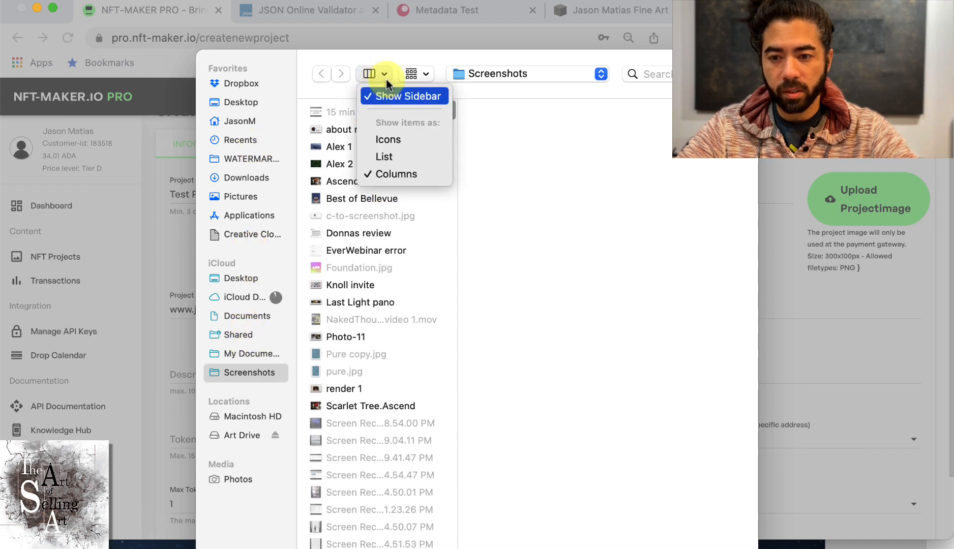
left_click(378, 154)
double_click(374, 133)
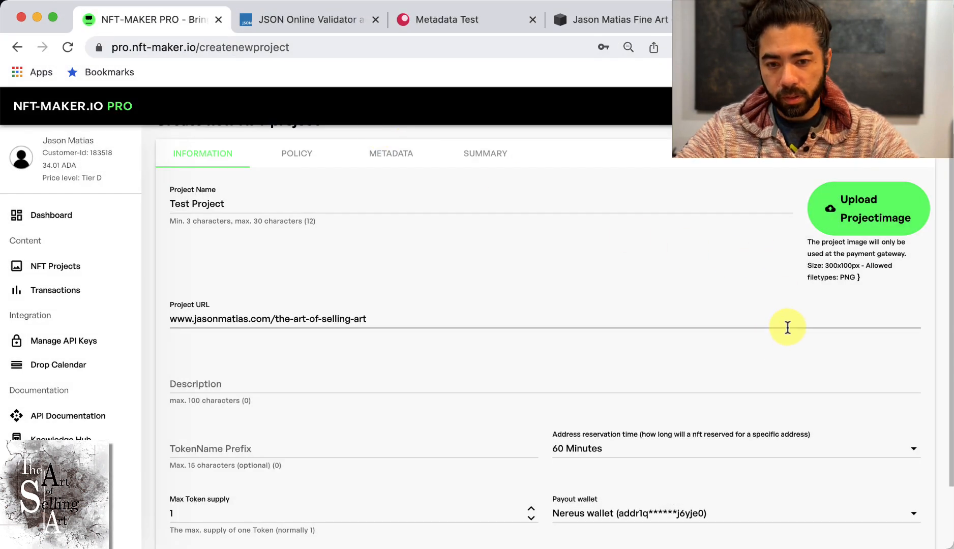
Step: Check the allowed file type and the uploaded project image, and continue to the policy settings
scroll(787, 327, "down", 3)
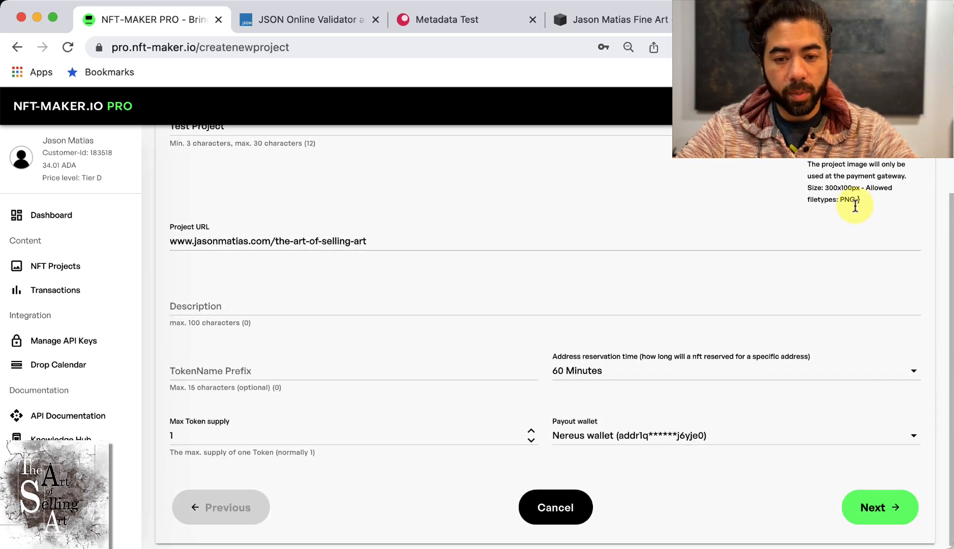
left_click_drag(848, 197, 837, 199)
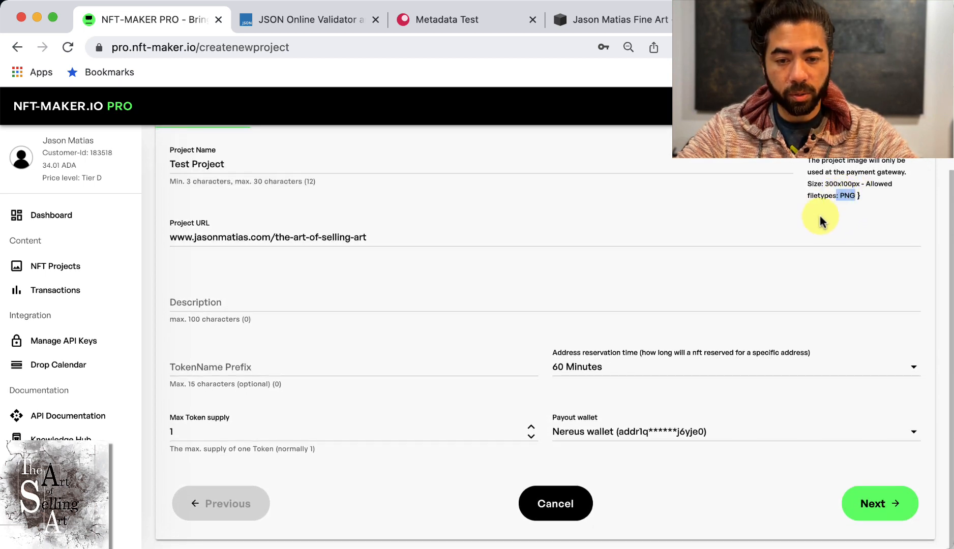
scroll(819, 218, "up", 4)
scroll(817, 221, "down", 4)
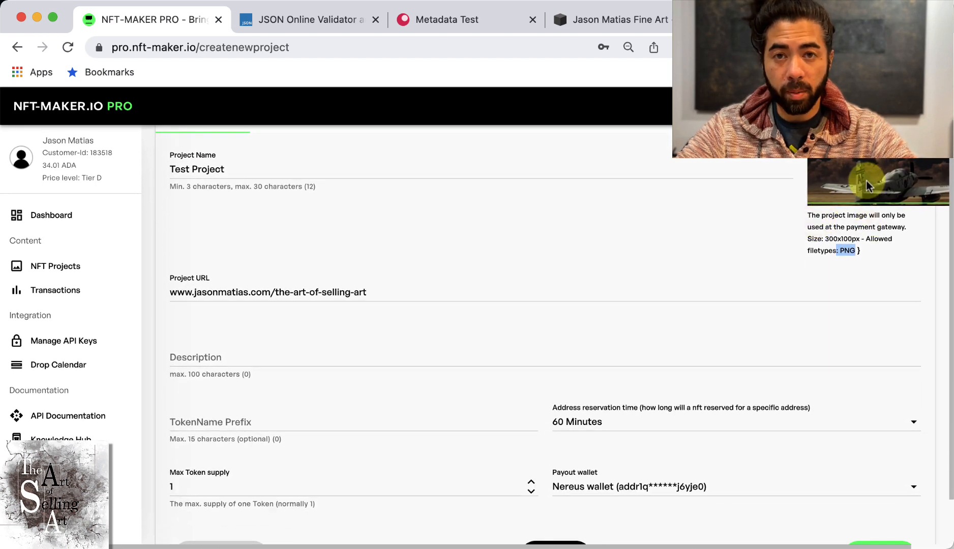
scroll(717, 264, "down", 2)
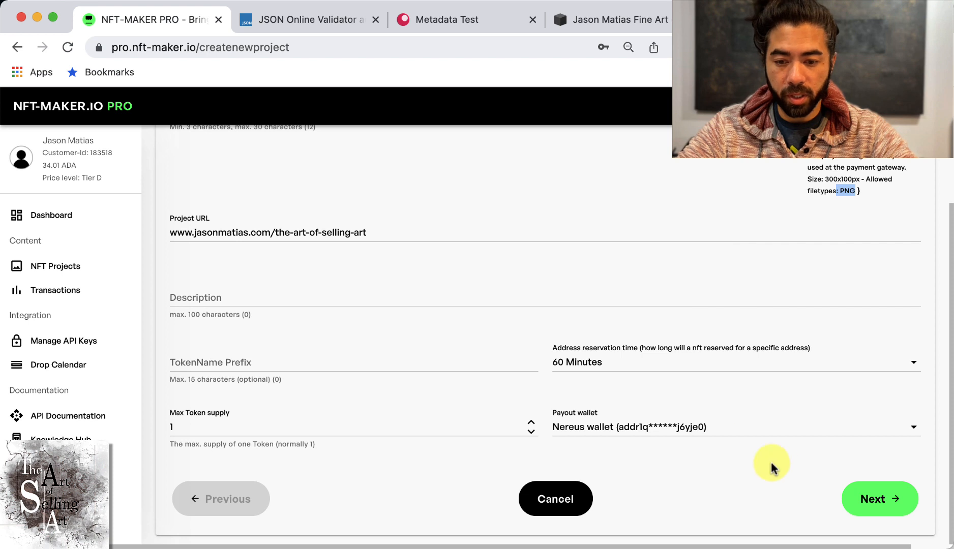
left_click(877, 500)
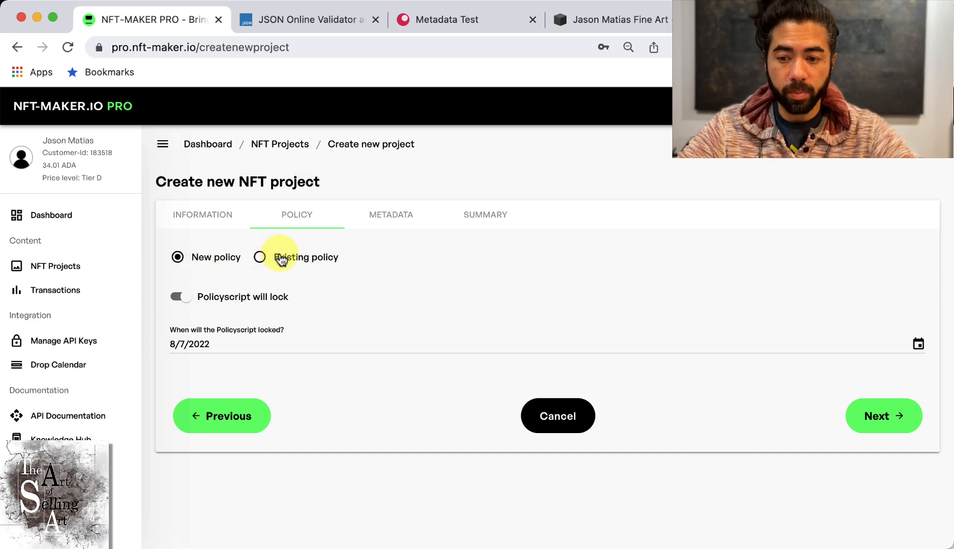
Step: Examine the policy ID, signing key, verification key and policy script fields for an existing policy, and return to the new policy option
left_click(281, 258)
scroll(341, 281, "down", 1)
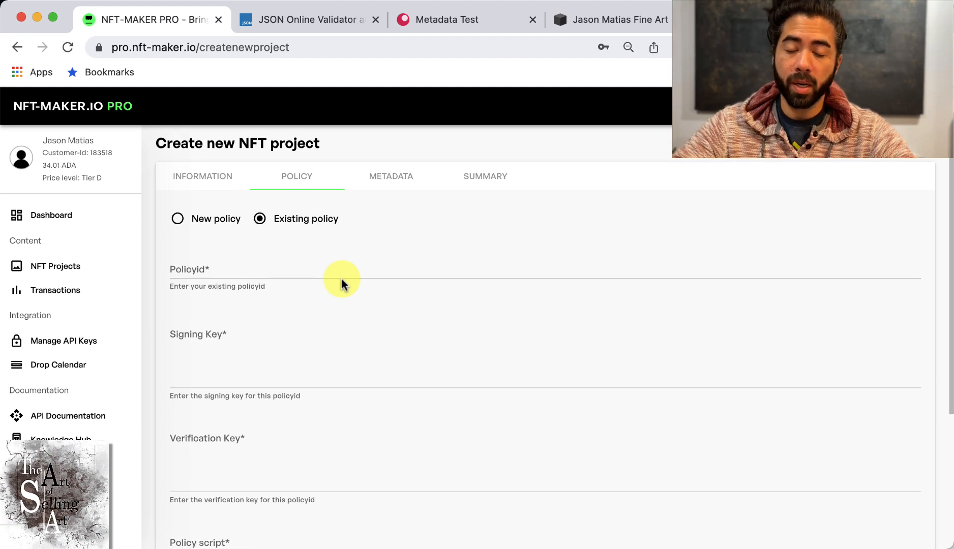
left_click(232, 268)
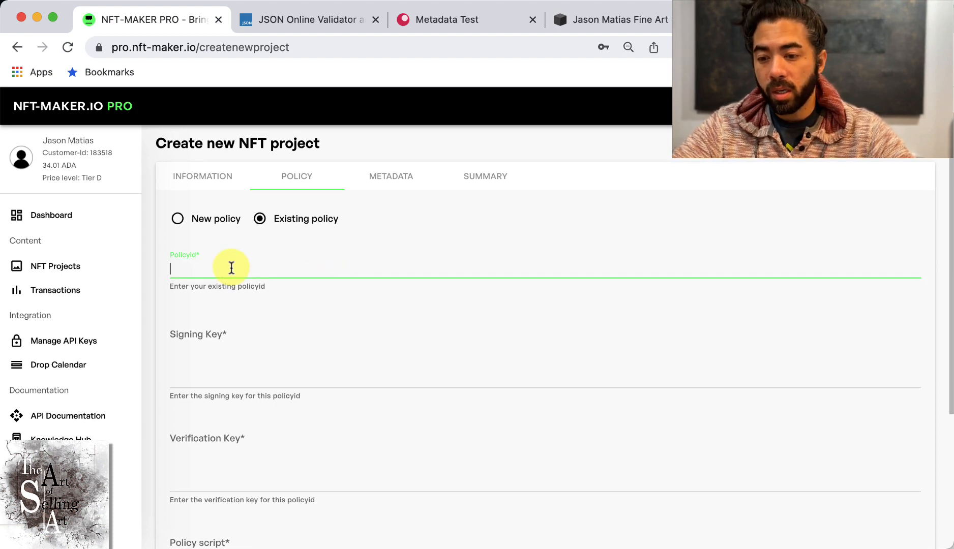
left_click(271, 364)
scroll(270, 369, "down", 4)
left_click(210, 310)
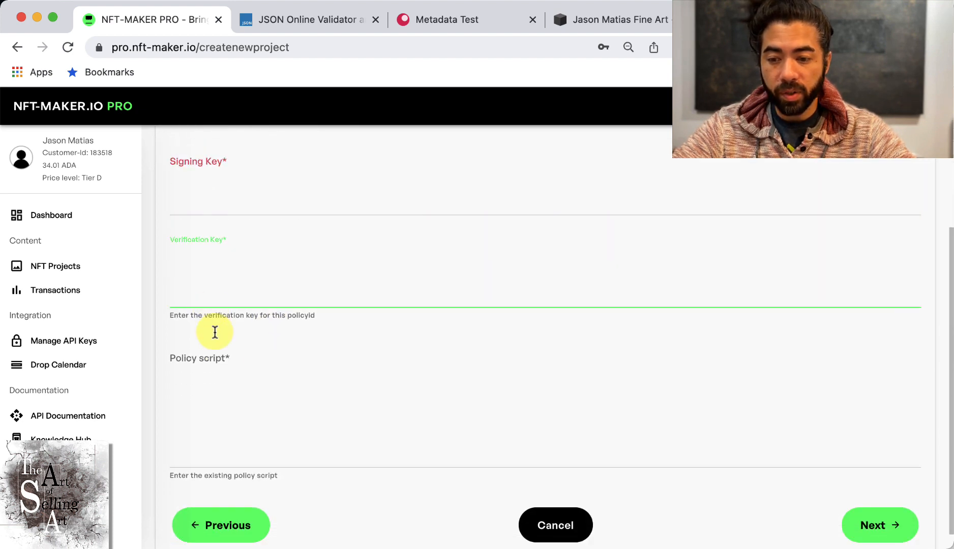
left_click(215, 414)
scroll(215, 416, "up", 3)
scroll(216, 415, "up", 2)
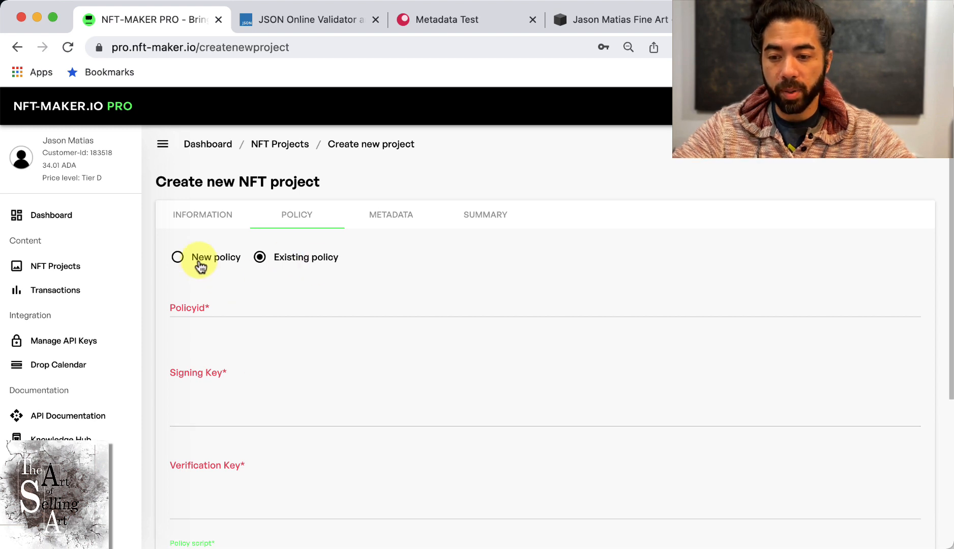
left_click(178, 258)
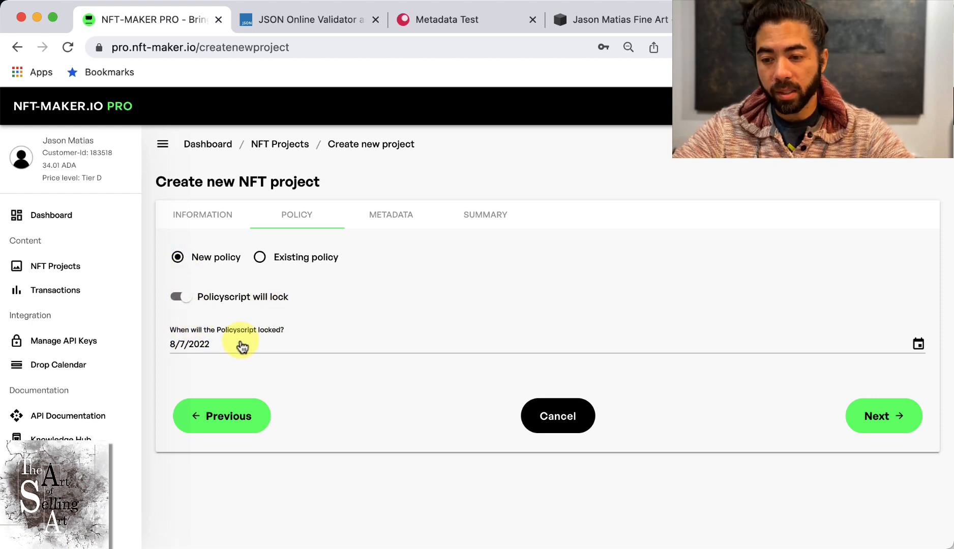
Step: Set the new policy's script to lock on 6/1/2024 and continue to the metadata settings
left_click_drag(304, 300, 202, 304)
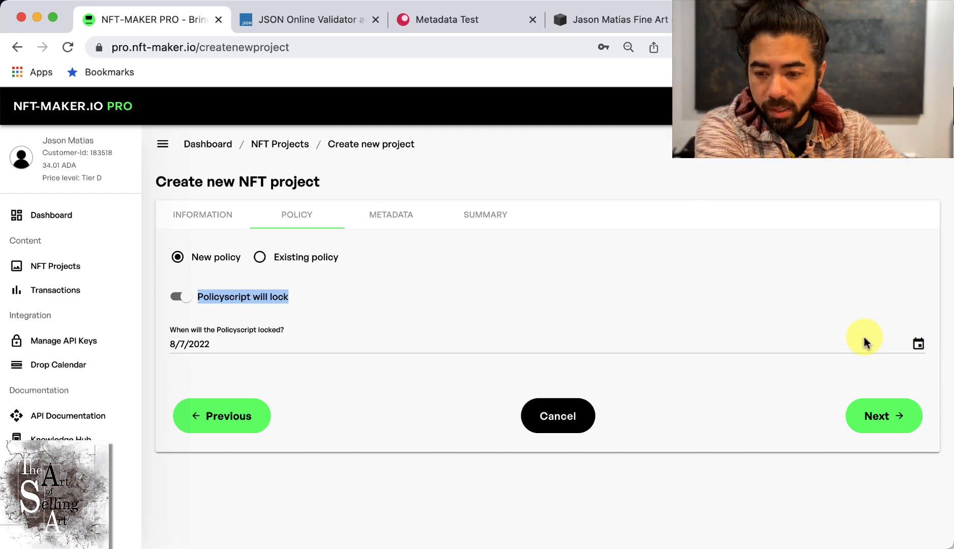
left_click(918, 345)
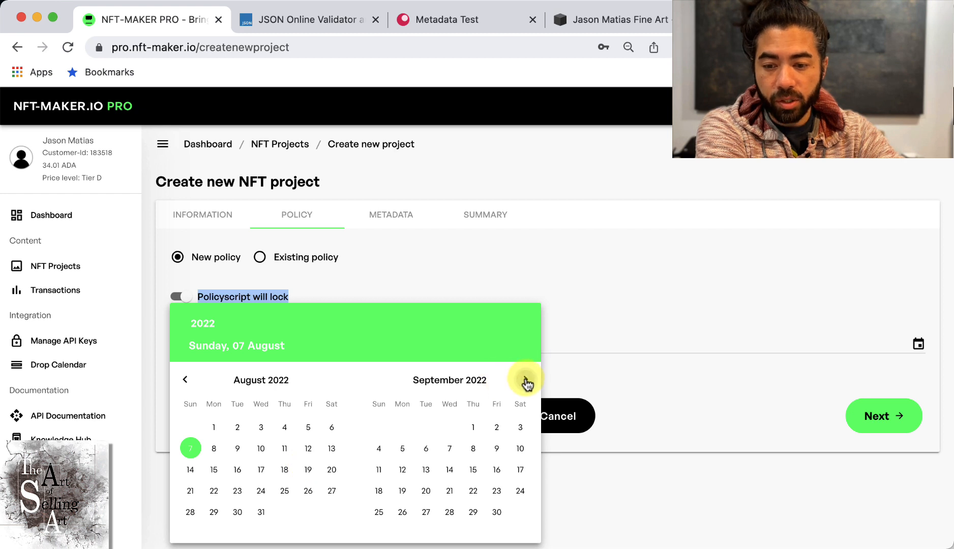
left_click(526, 381)
left_click(526, 381)
left_click(526, 380)
left_click(526, 380)
left_click(526, 380)
left_click(526, 381)
left_click(526, 380)
left_click(525, 380)
left_click(526, 382)
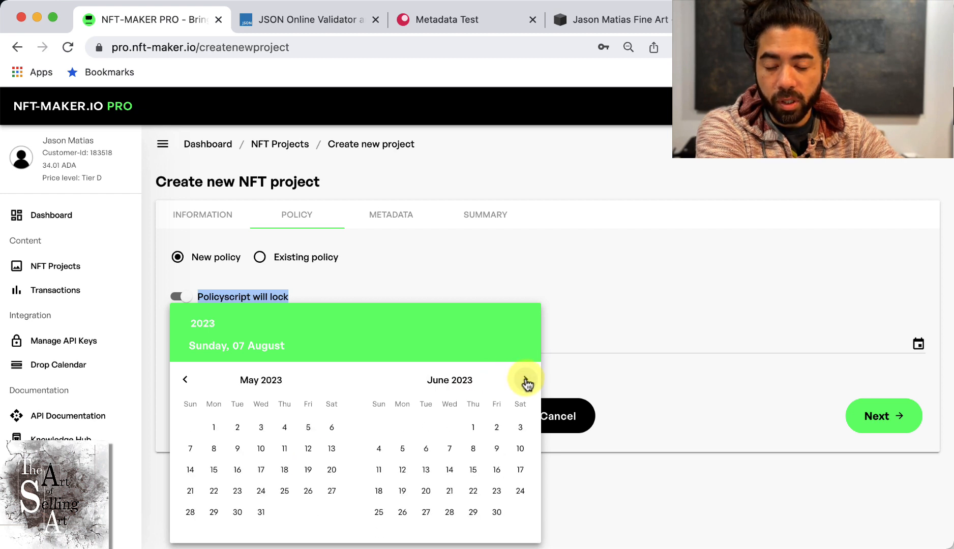
left_click(525, 381)
left_click(526, 381)
left_click(525, 381)
left_click(526, 382)
left_click(526, 381)
left_click(526, 382)
left_click(526, 381)
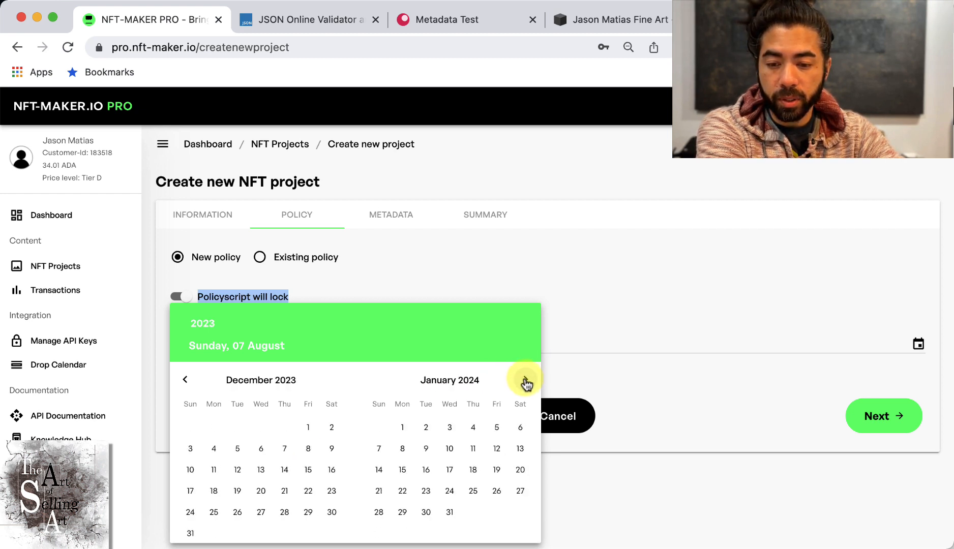
left_click(526, 381)
left_click(526, 381)
left_click(525, 381)
left_click(526, 382)
left_click(526, 381)
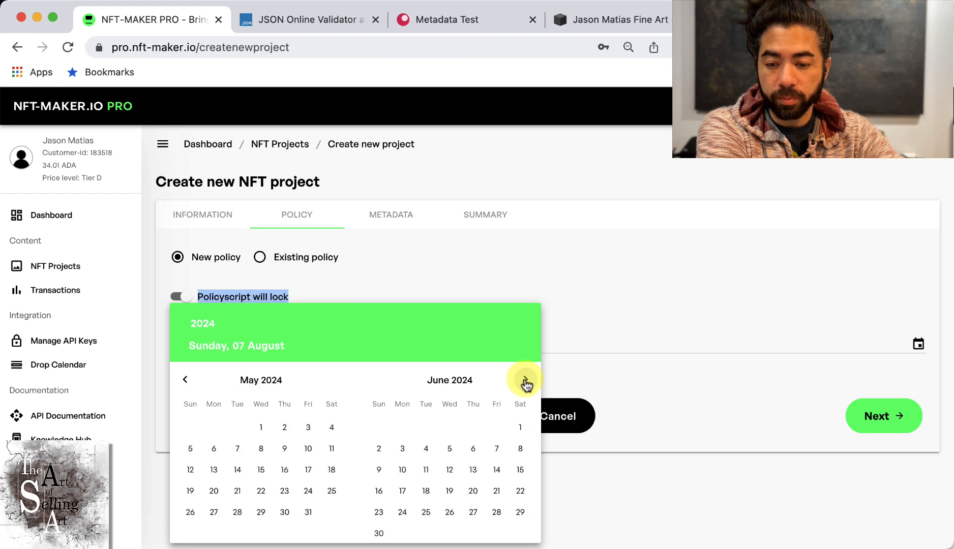
left_click(518, 428)
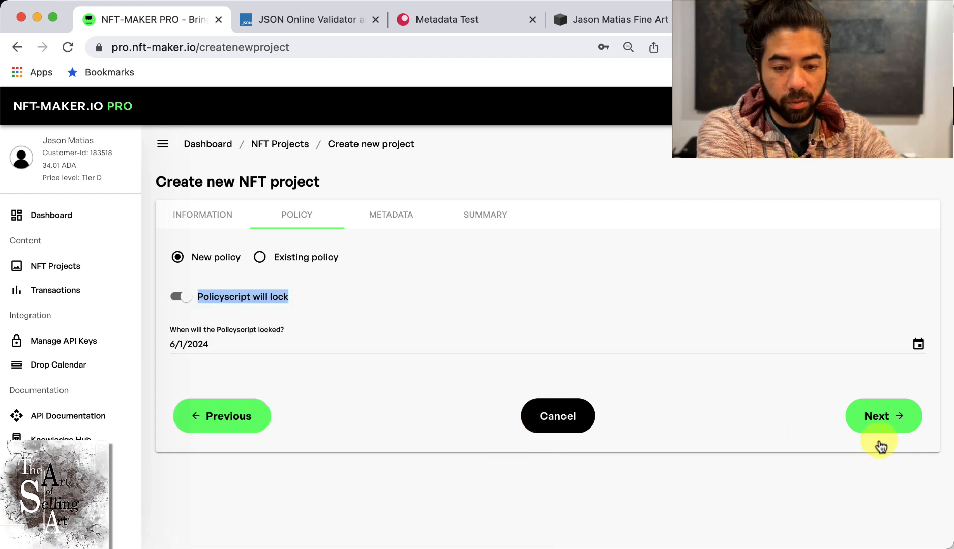
left_click(887, 426)
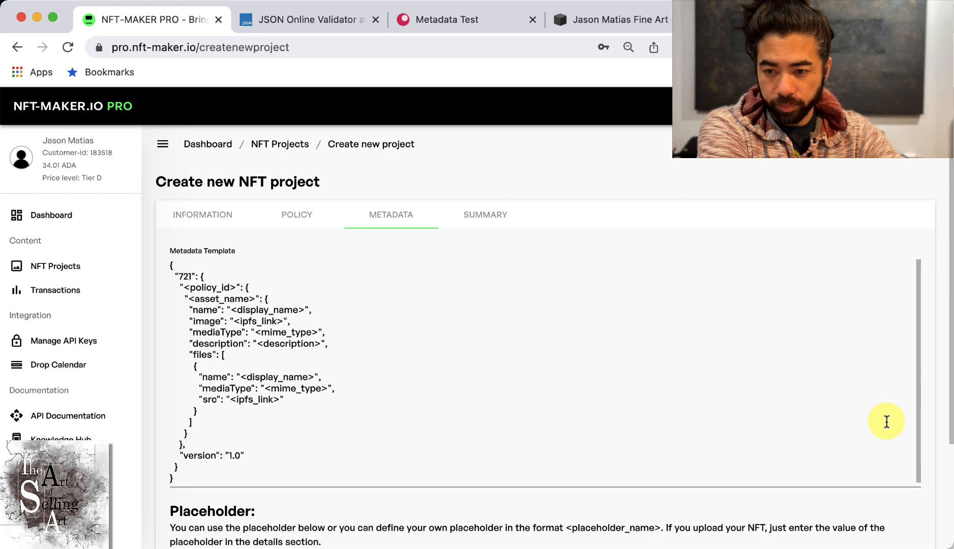
Step: Examine the default metadata template and the list of placeholders available for it
left_click(604, 320)
scroll(696, 195, "down", 5)
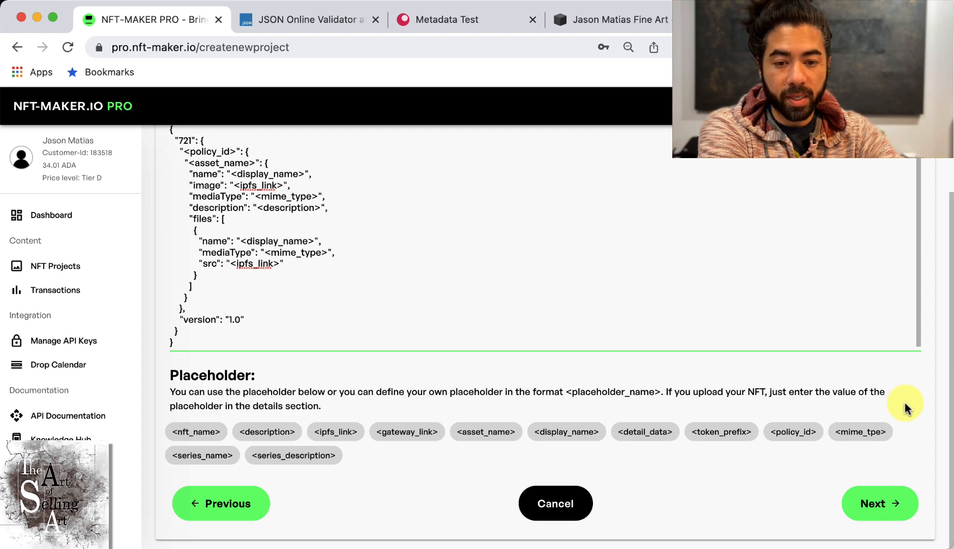
scroll(891, 444, "up", 2)
scroll(891, 444, "up", 2)
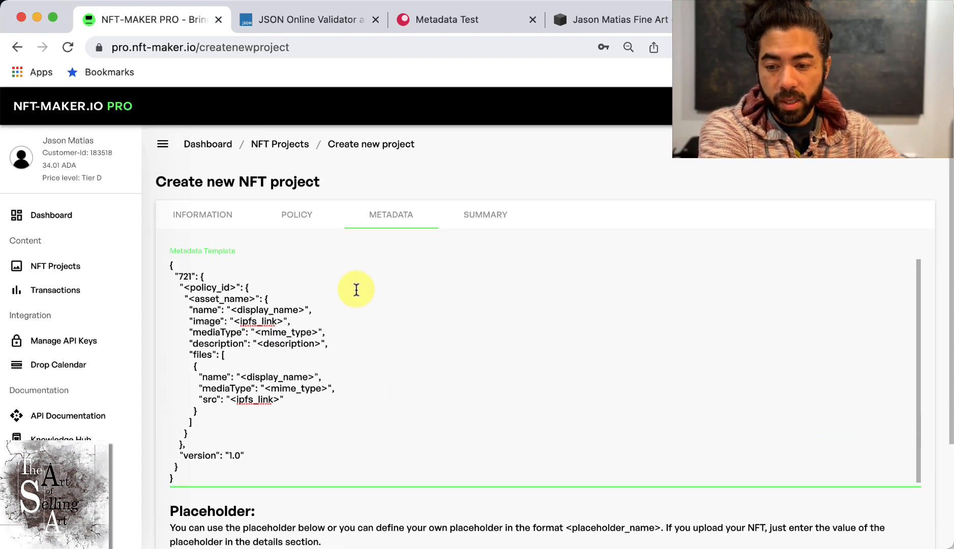
scroll(405, 520, "down", 2)
scroll(405, 520, "down", 1)
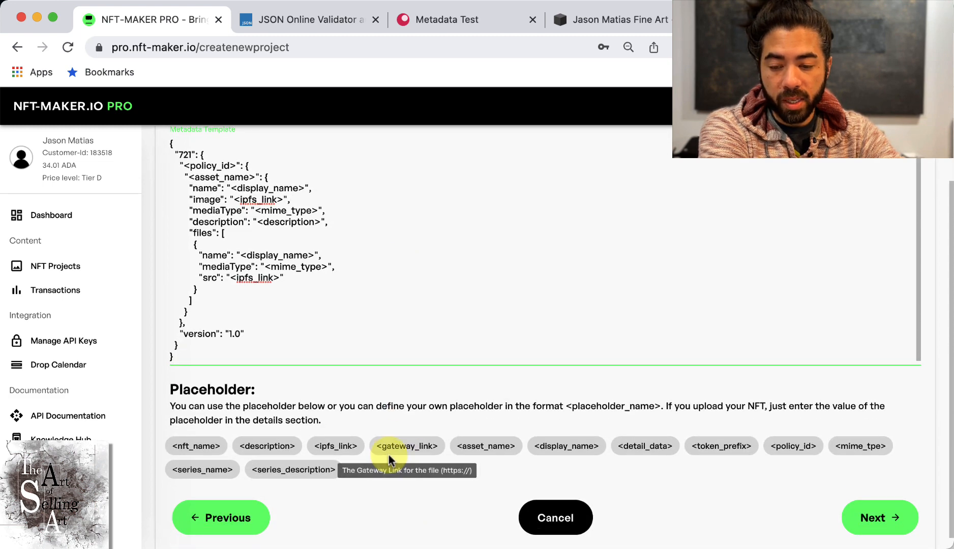
scroll(389, 424, "up", 3)
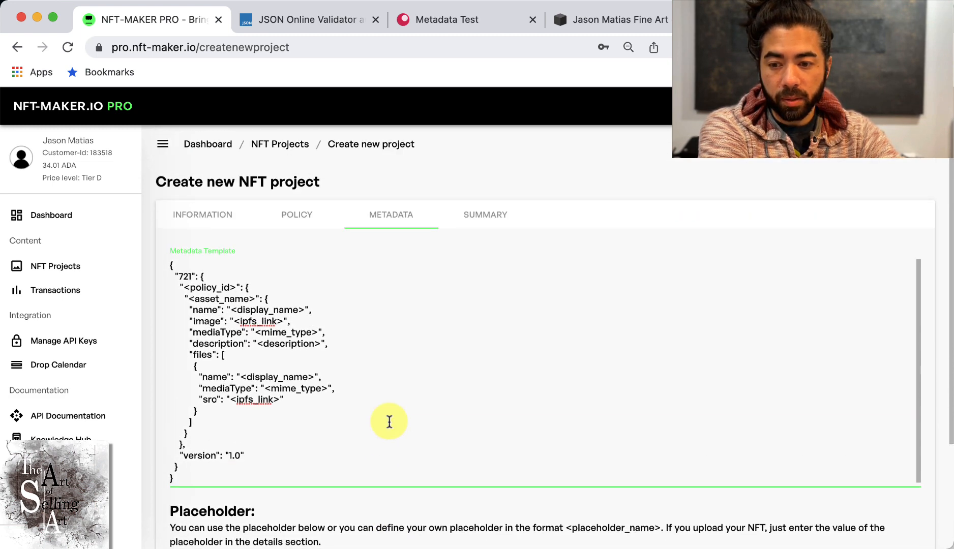
left_click(356, 346)
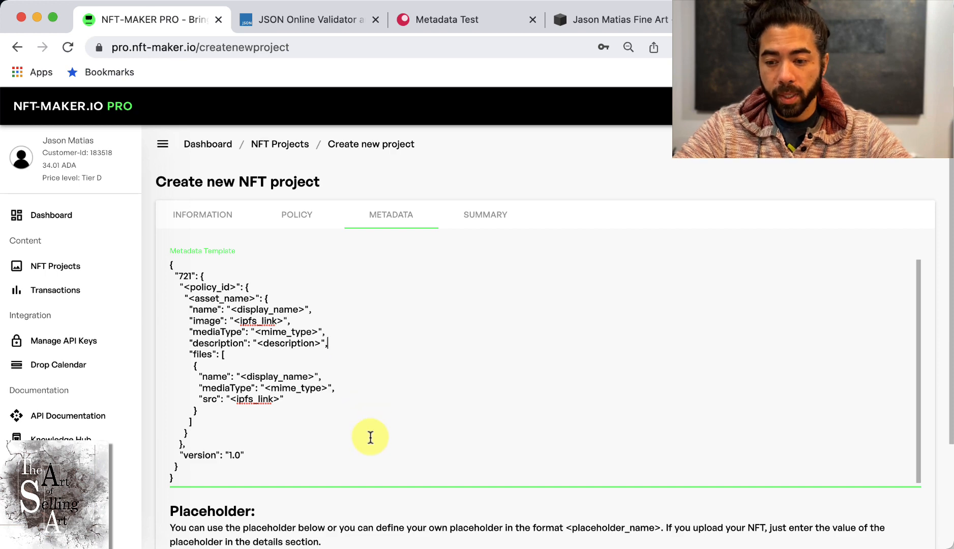
scroll(370, 438, "down", 5)
scroll(370, 437, "up", 3)
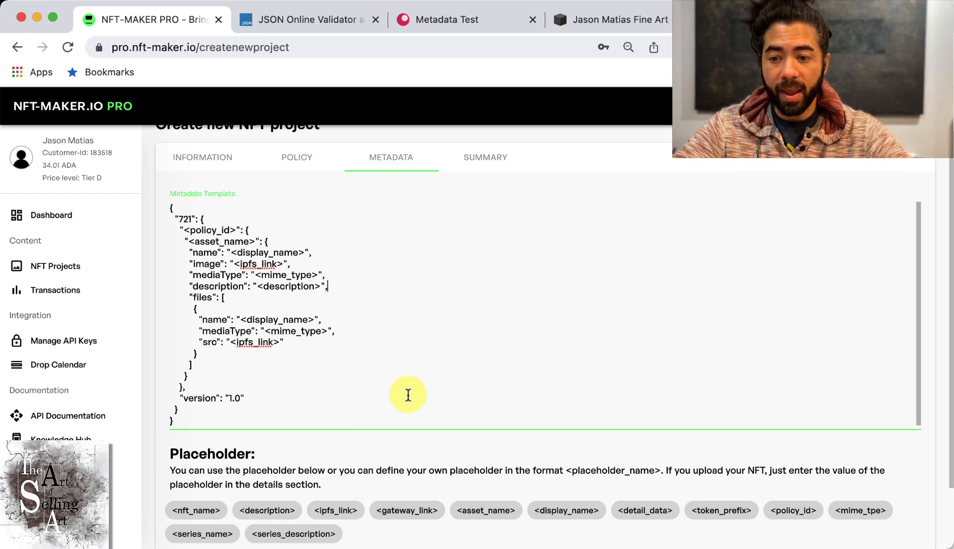
left_click(360, 290)
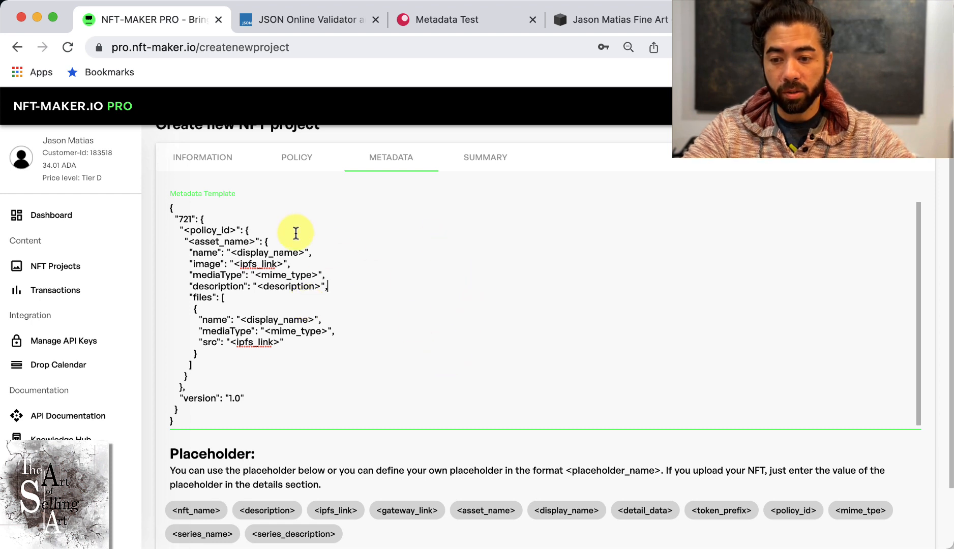
Step: Duplicate the description line directly beneath the original in the metadata template
left_click_drag(334, 287, 166, 283)
key("ctrl+c")
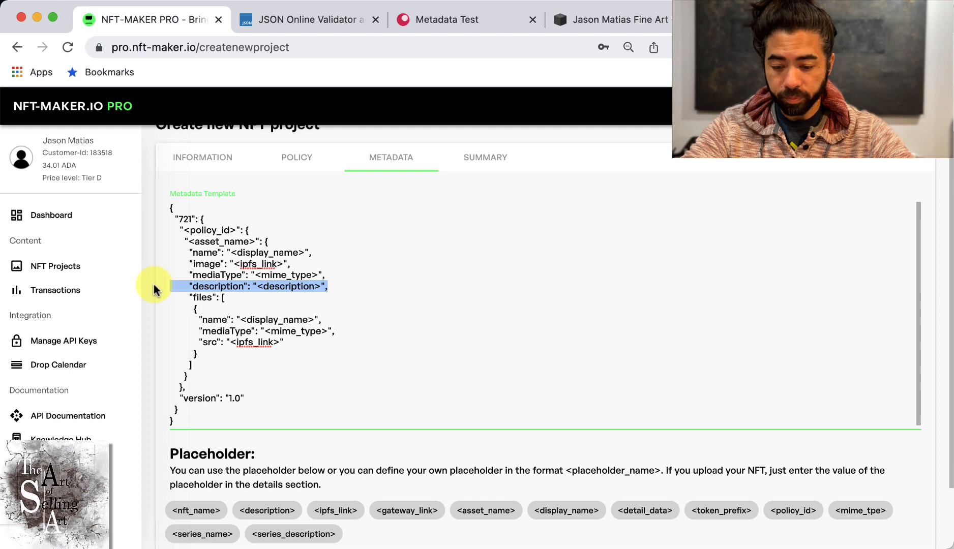
left_click(337, 287)
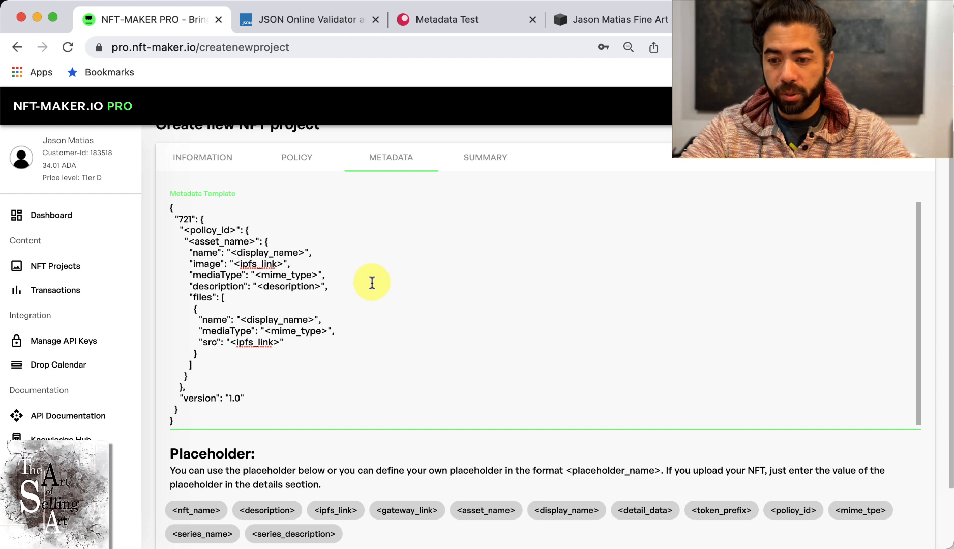
key("Return")
key("ctrl+v")
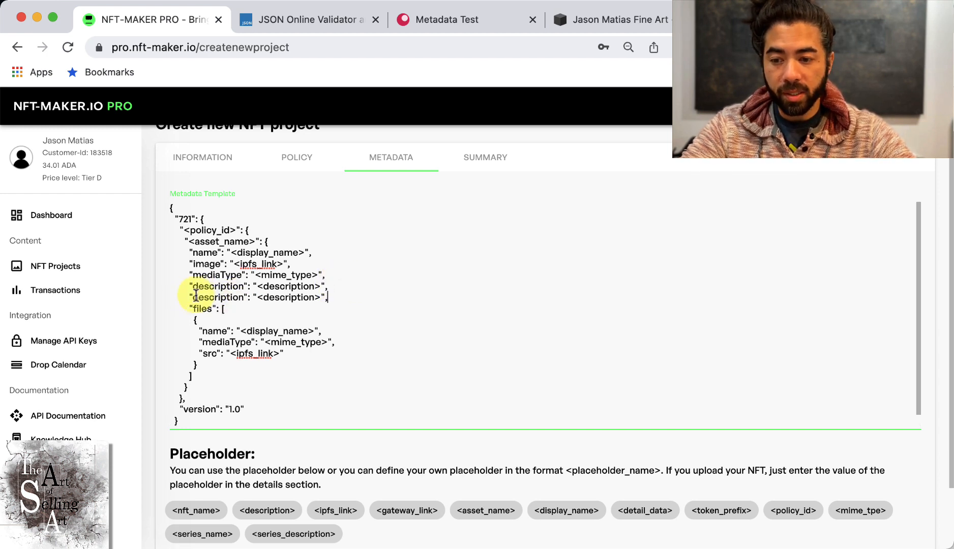
left_click_drag(187, 297, 149, 299)
left_click(150, 300)
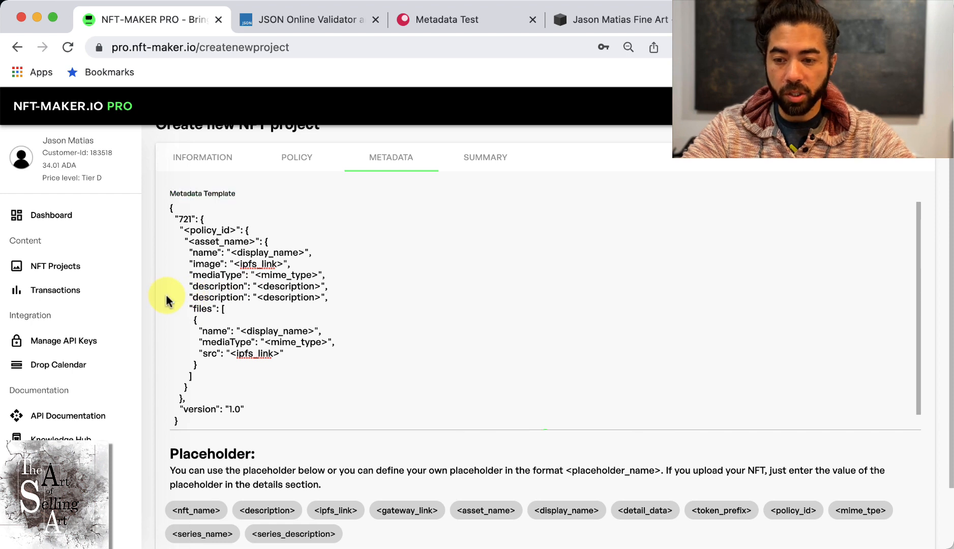
Step: Turn the duplicated description line into a "copyright" field with the custom placeholder <list copyright>
double_click(224, 297)
scroll(407, 343, "down", 1)
scroll(407, 343, "up", 1)
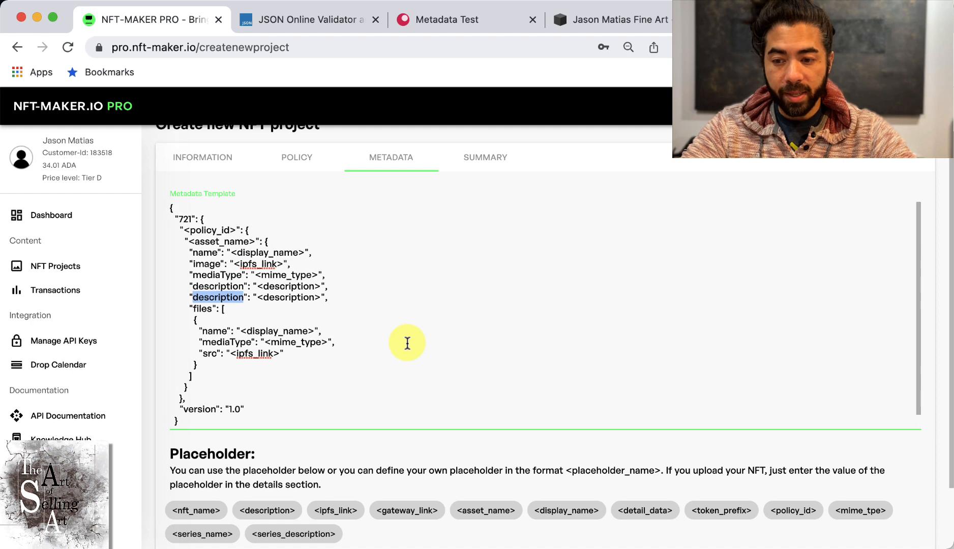
type("copy")
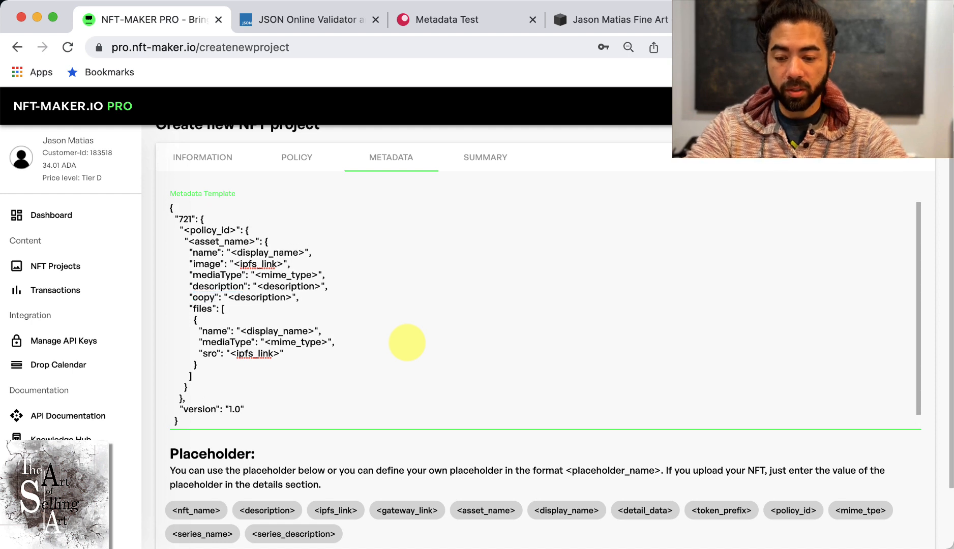
type("right")
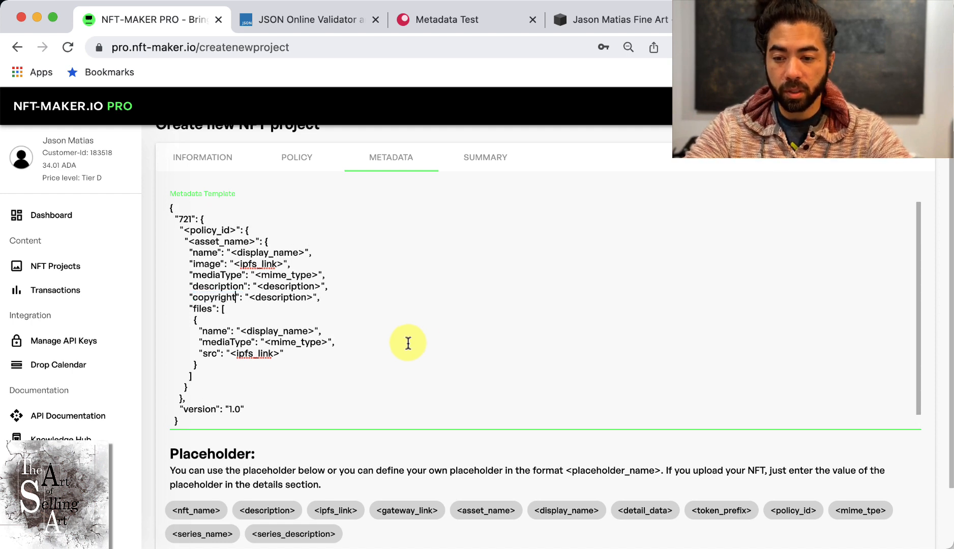
double_click(282, 297)
type("list co")
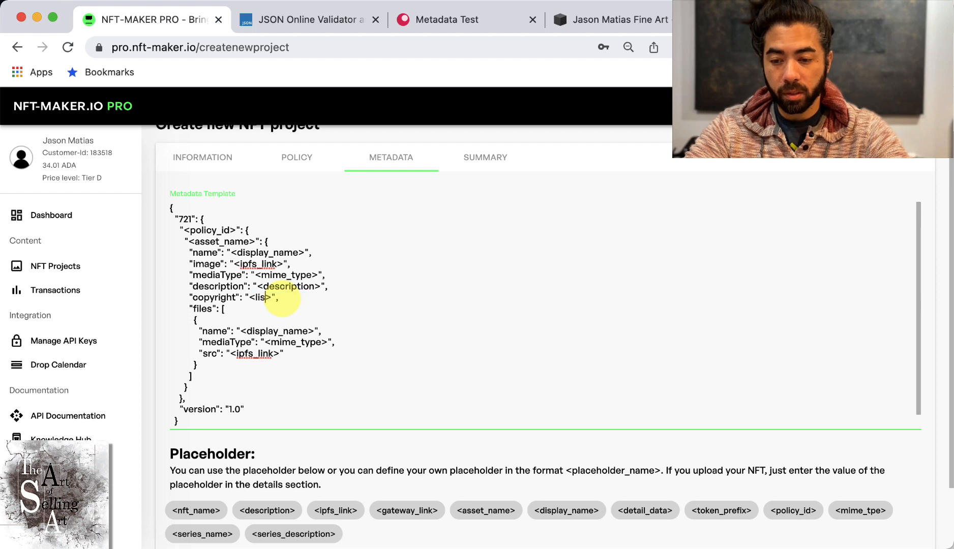
type("yright")
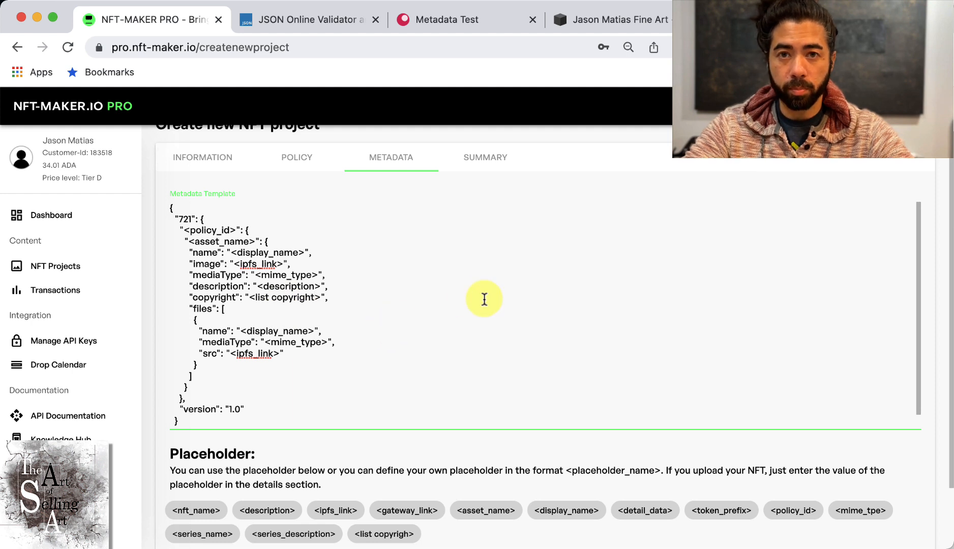
Step: Insert another copy of the description line on a new line beneath the copyright field
left_click(349, 296)
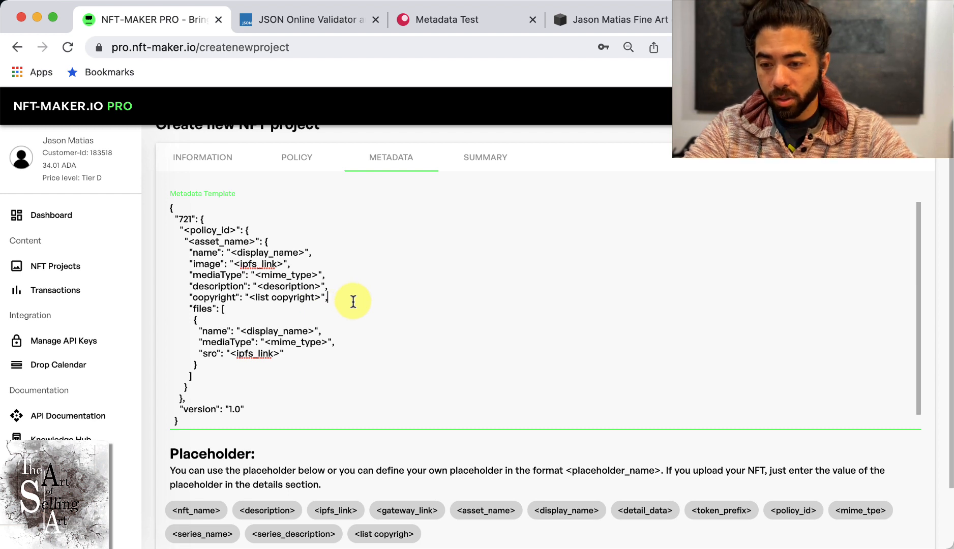
key("Return")
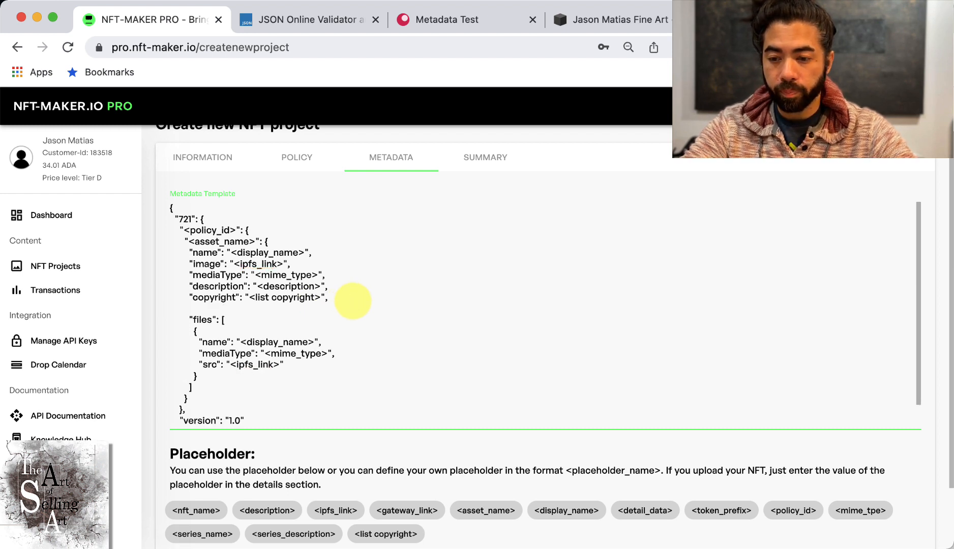
key("super+v")
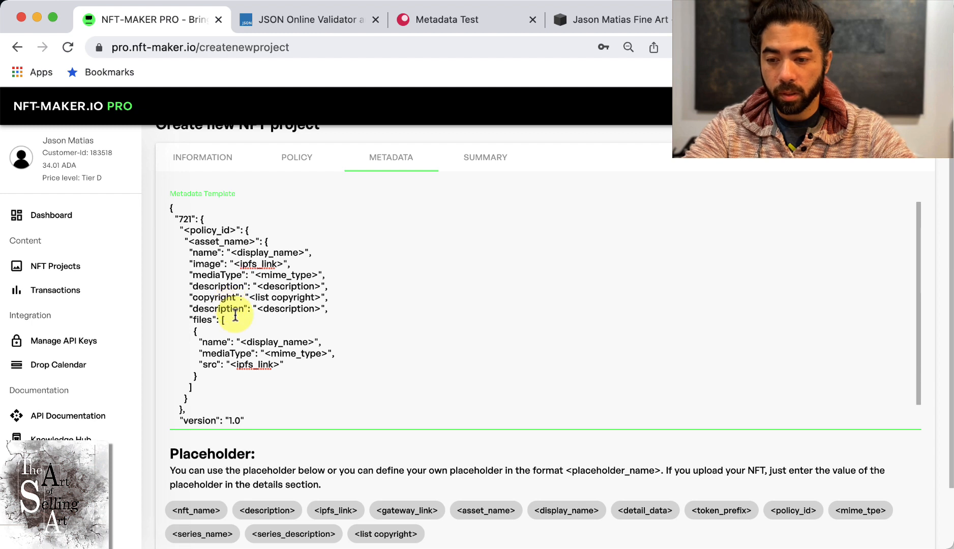
Step: Change the newly inserted description line to an "artist" field with the custom placeholder <my name>
double_click(276, 309)
double_click(219, 308)
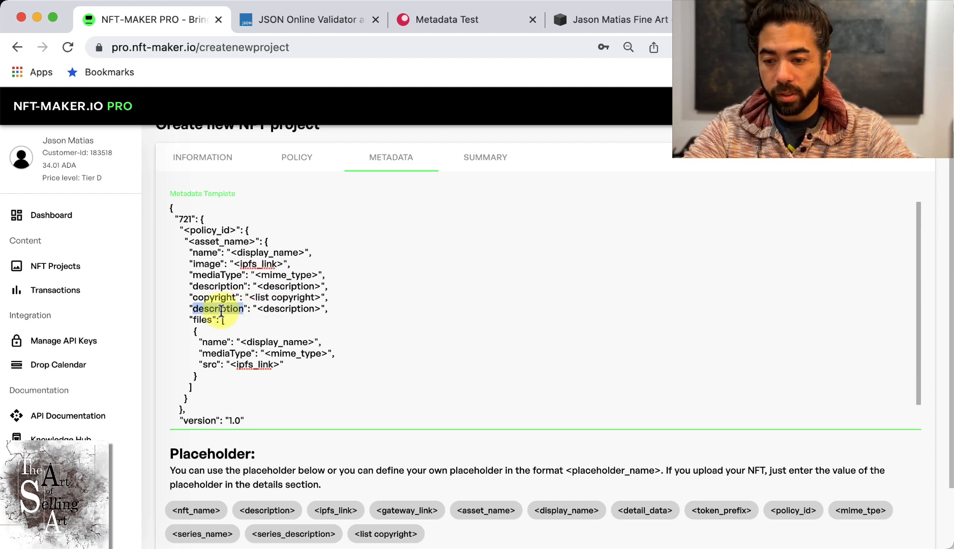
type("Art")
key("BackSpace")
key("BackSpace")
key("BackSpace")
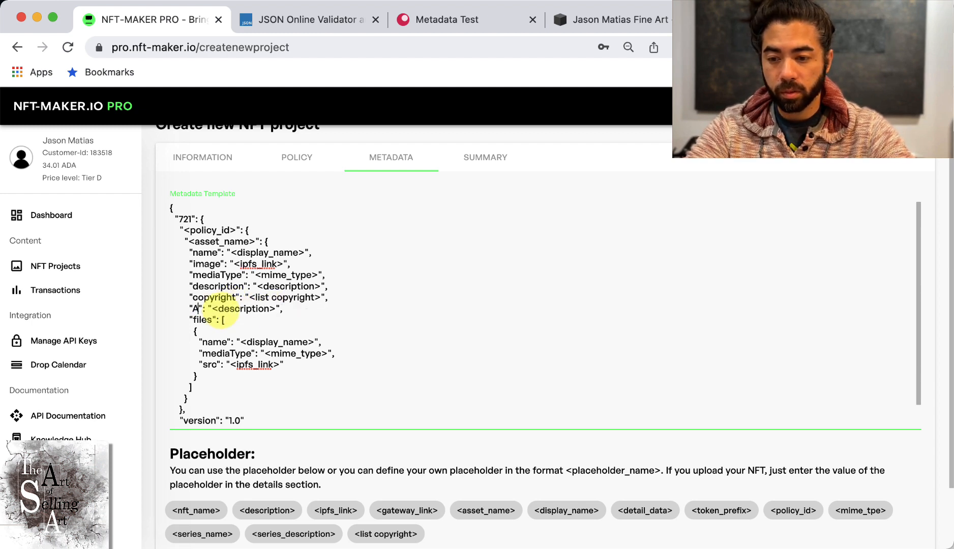
type("artist")
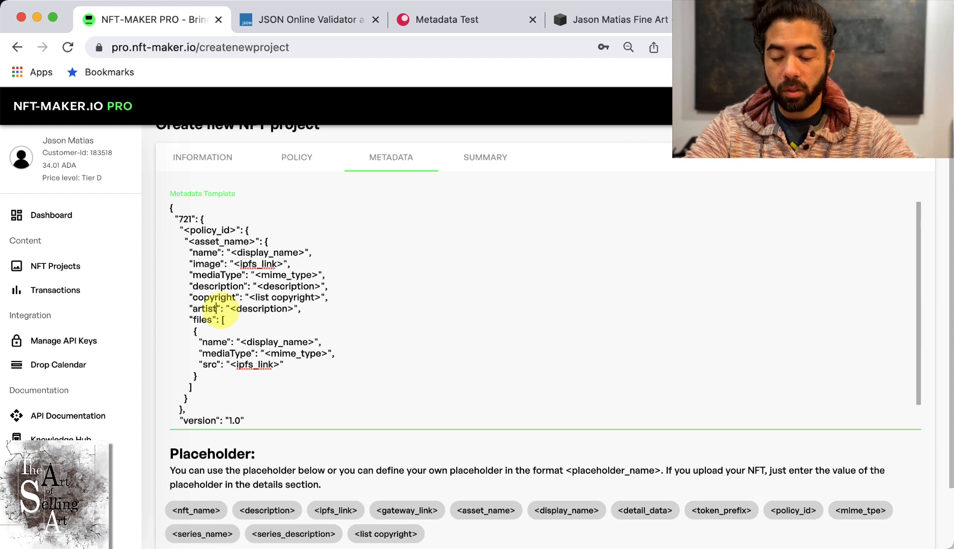
double_click(258, 310)
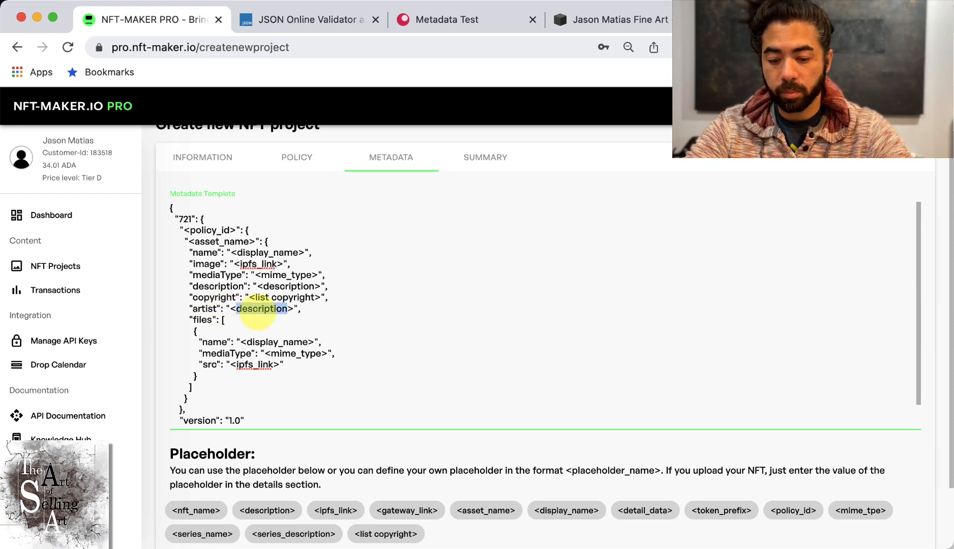
type("my name")
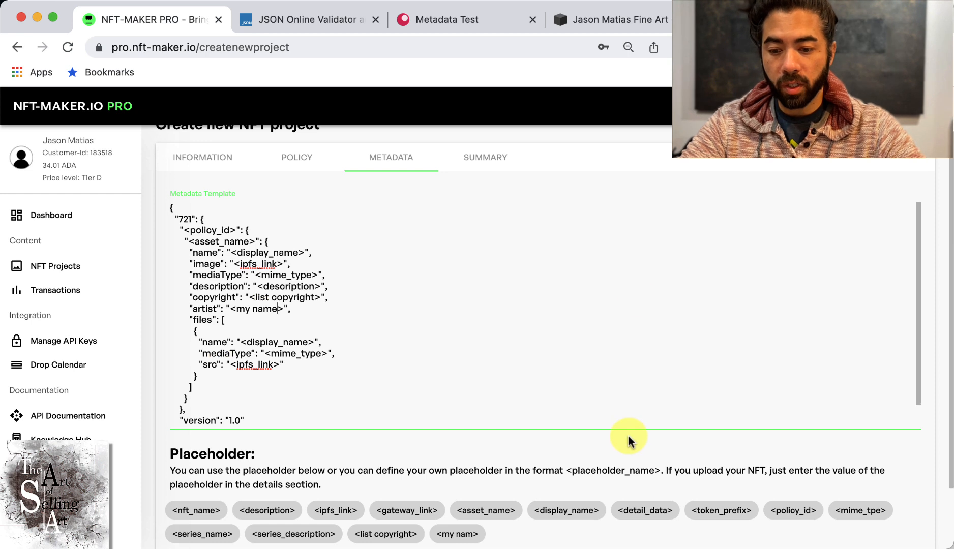
Step: Review the copyright and artist fields in the metadata template together with the placeholder list
scroll(629, 440, "down", 2)
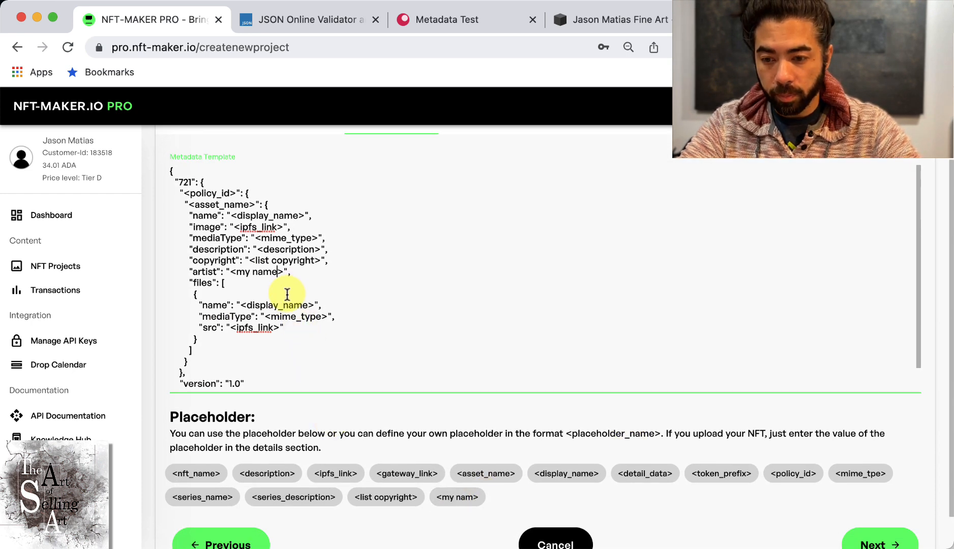
scroll(337, 274, "up", 3)
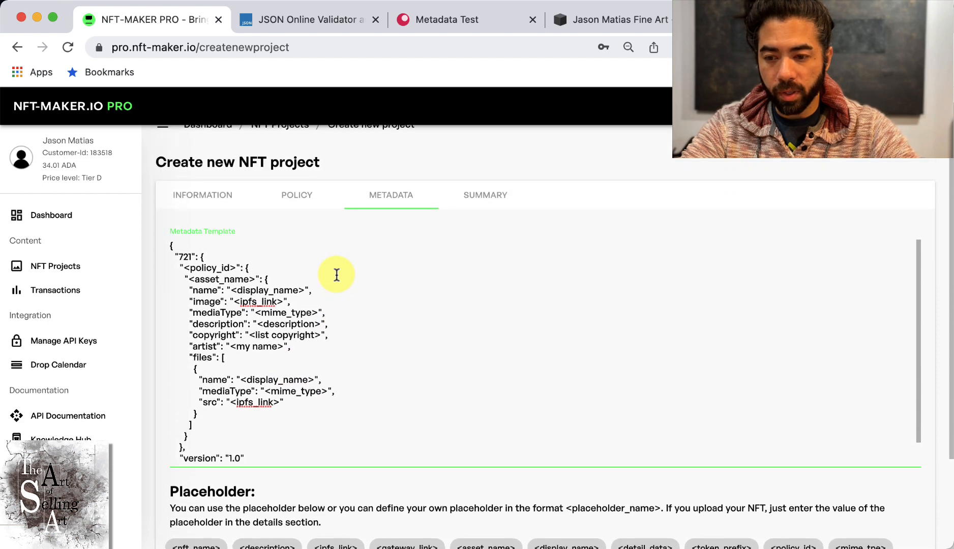
scroll(337, 274, "down", 2)
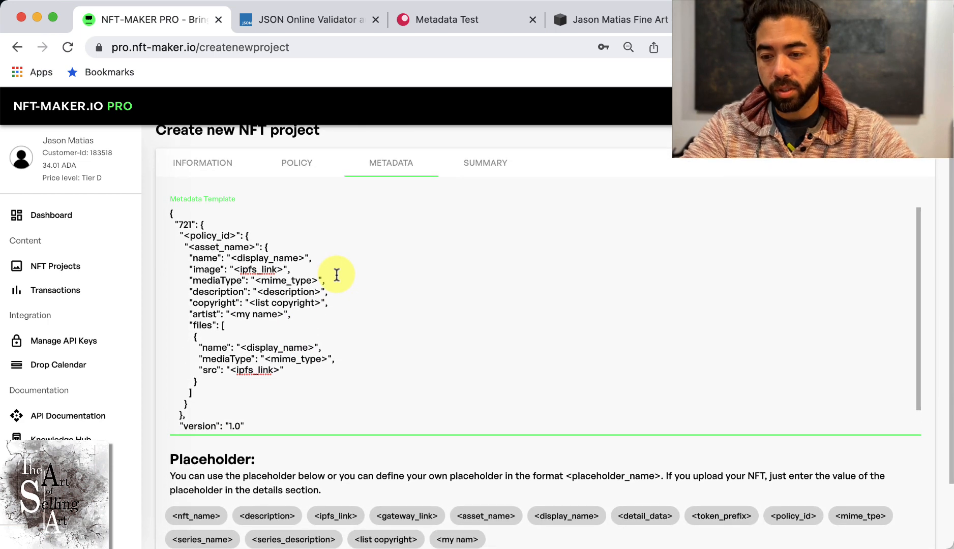
left_click(277, 299)
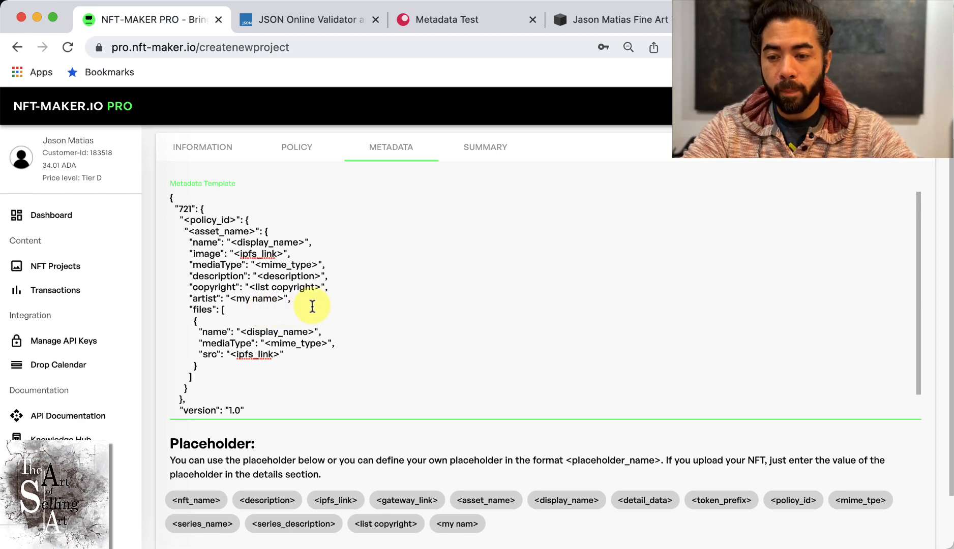
Step: Insert another copy of the description line on a new line beneath the artist field
scroll(311, 305, "up", 1)
scroll(311, 305, "down", 1)
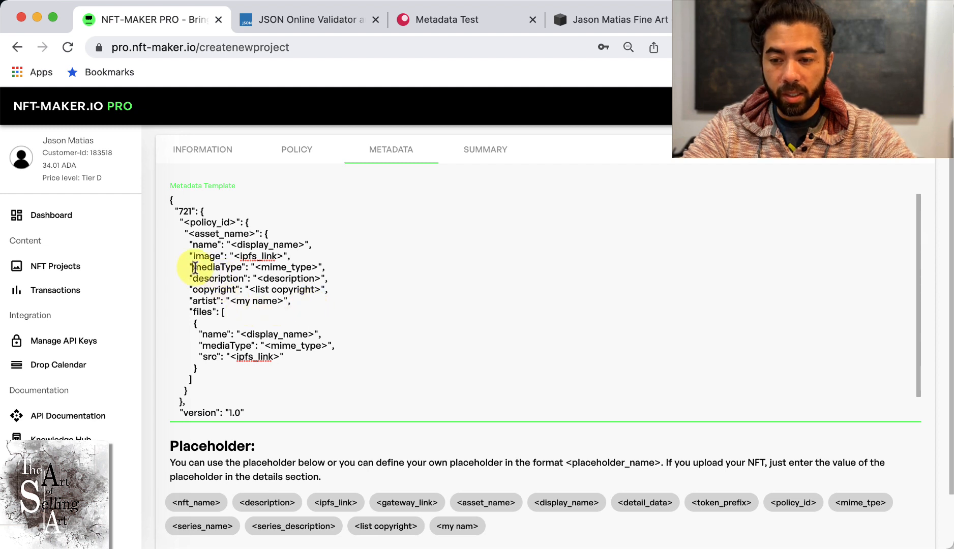
left_click_drag(192, 278, 293, 301)
left_click(294, 301)
key("Return")
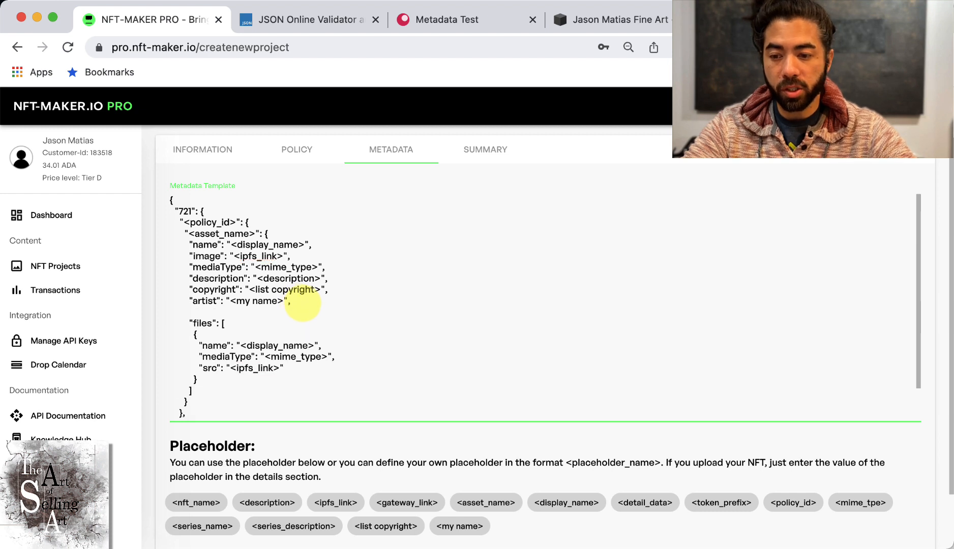
type("\"description\": \"<description>\",")
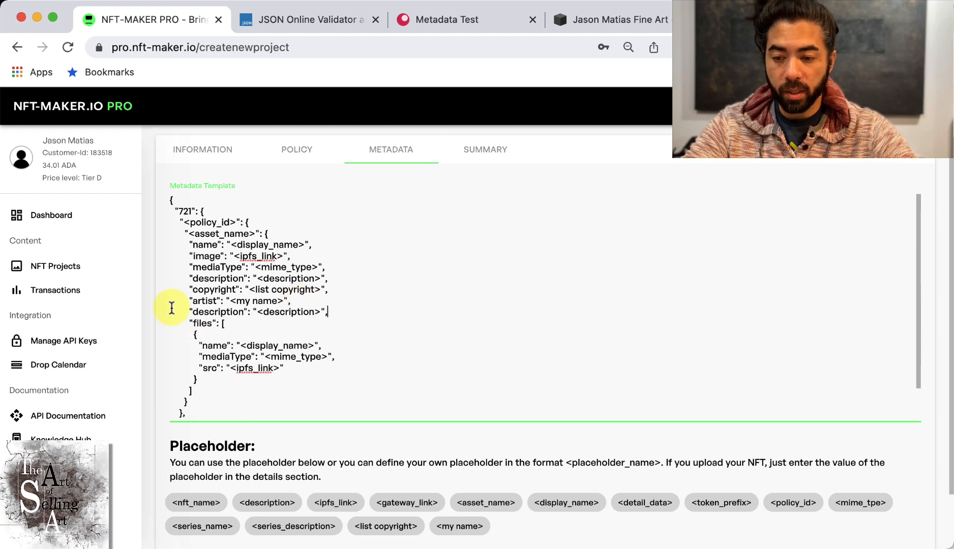
Step: Turn the description line beneath the artist field into a "dimensions" field with the custom placeholder <xyz>
double_click(223, 313)
type("dimensions")
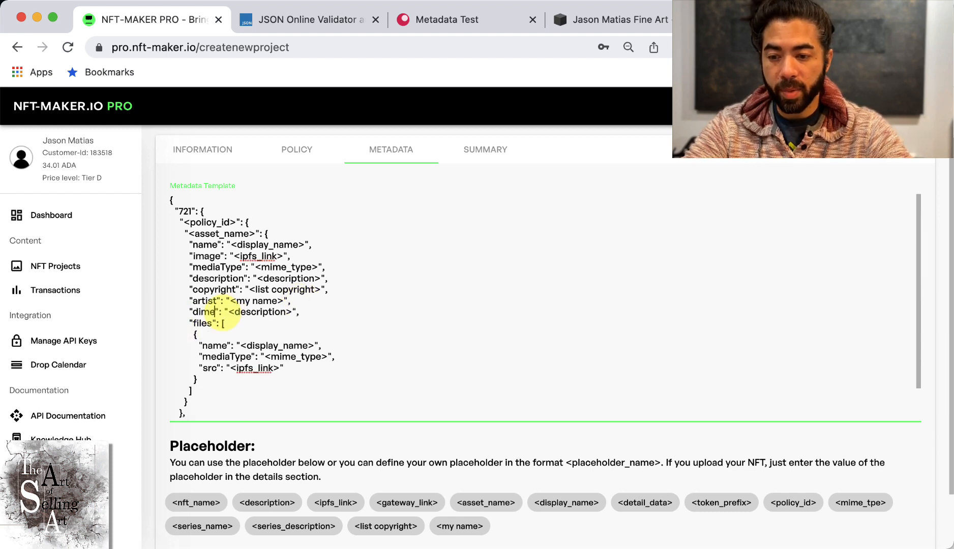
double_click(282, 311)
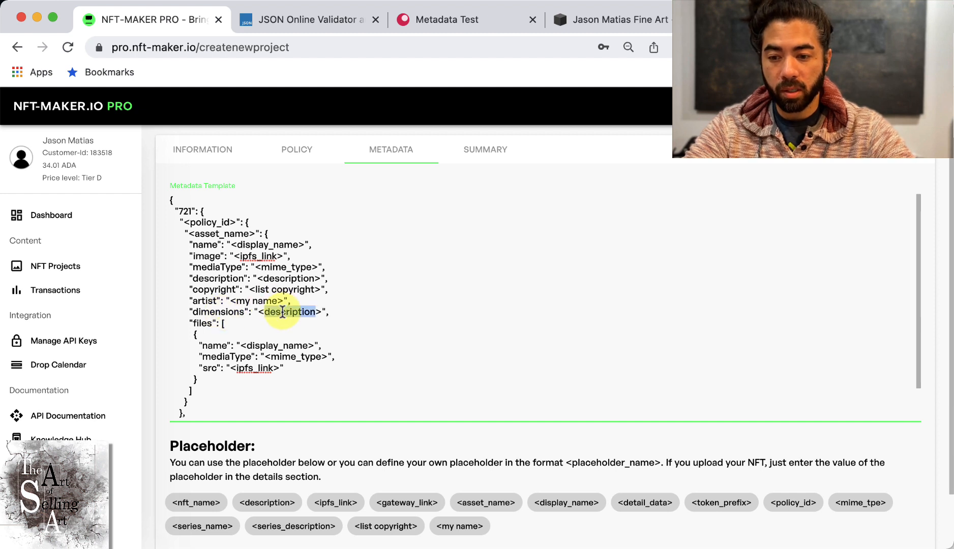
type("xyz")
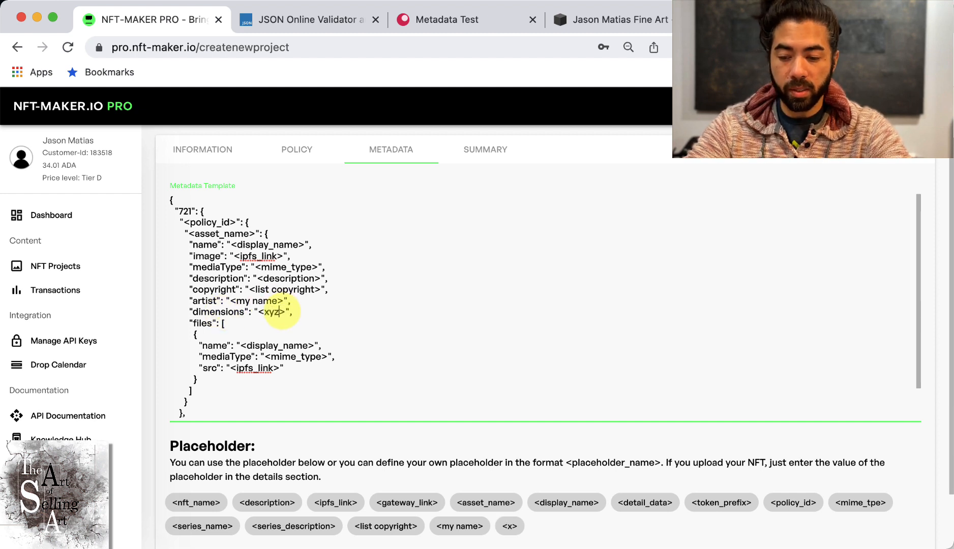
Step: Add the sample text "ABCDabcd" after the artist line in the metadata template and remove it again
left_click(386, 304)
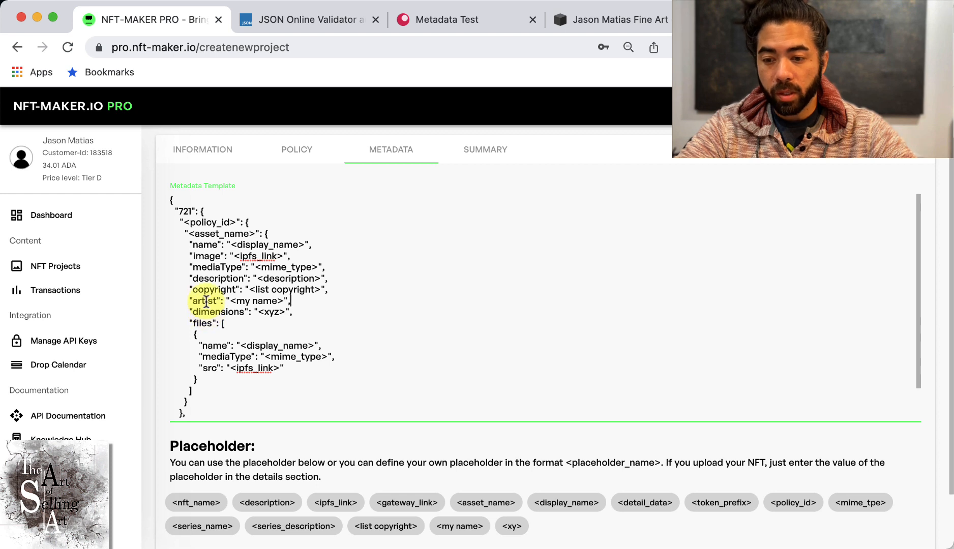
left_click(293, 301)
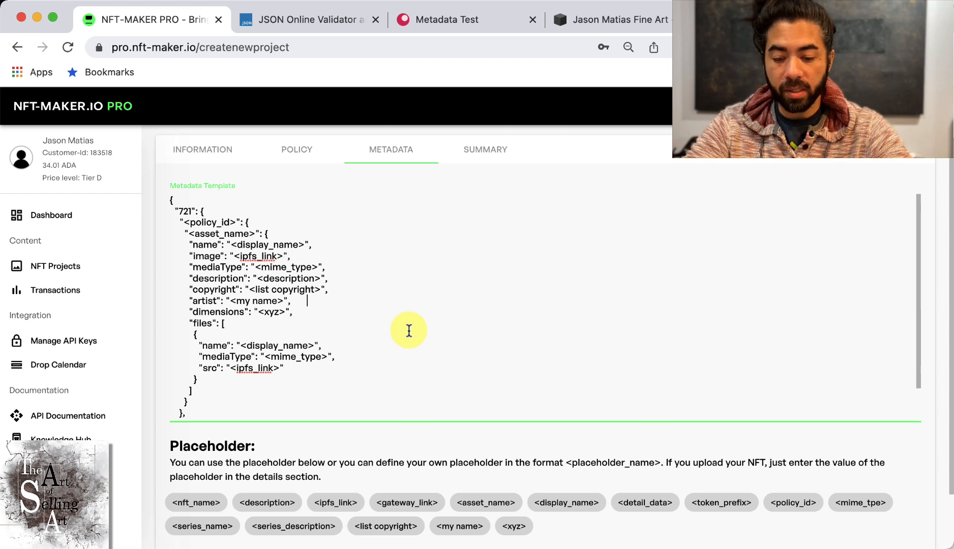
type("ABCD")
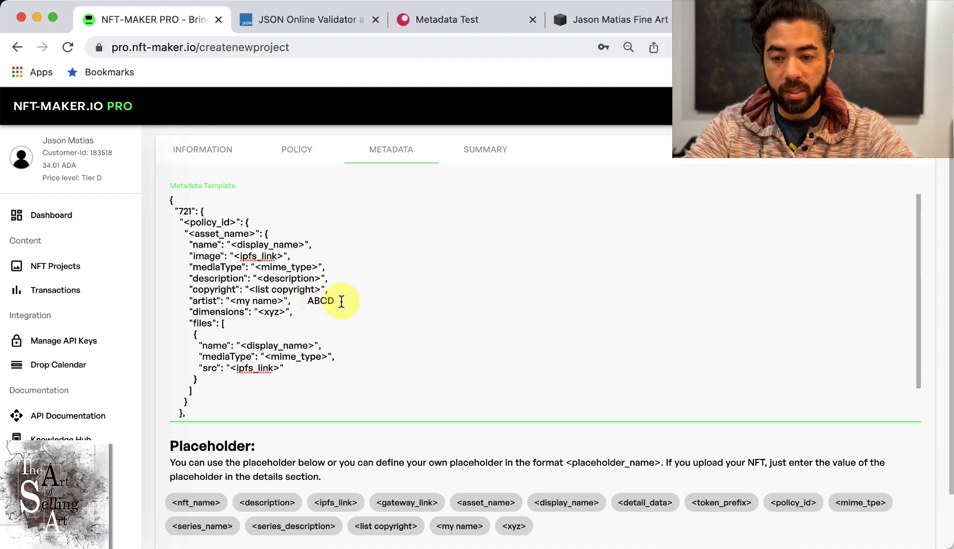
type("abcd")
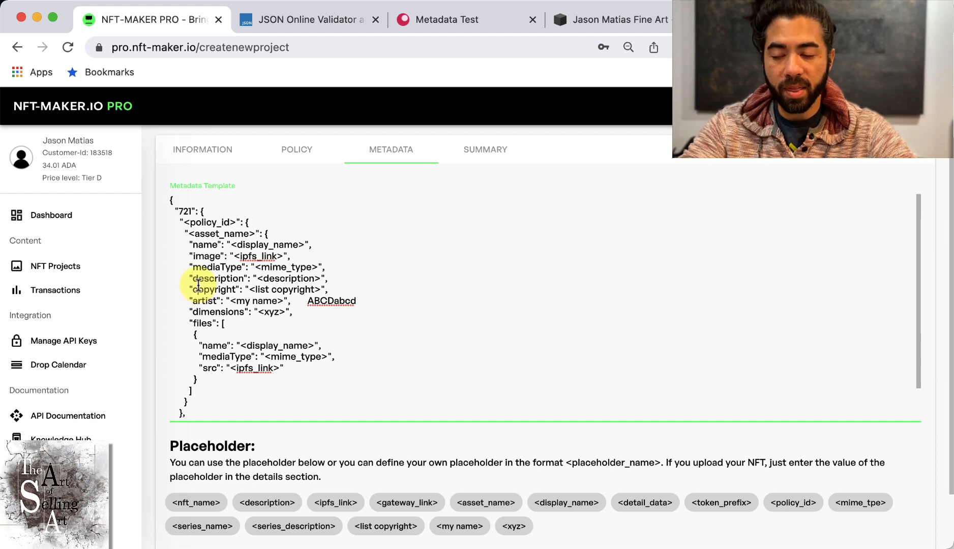
left_click(356, 303)
left_click_drag(357, 303, 309, 303)
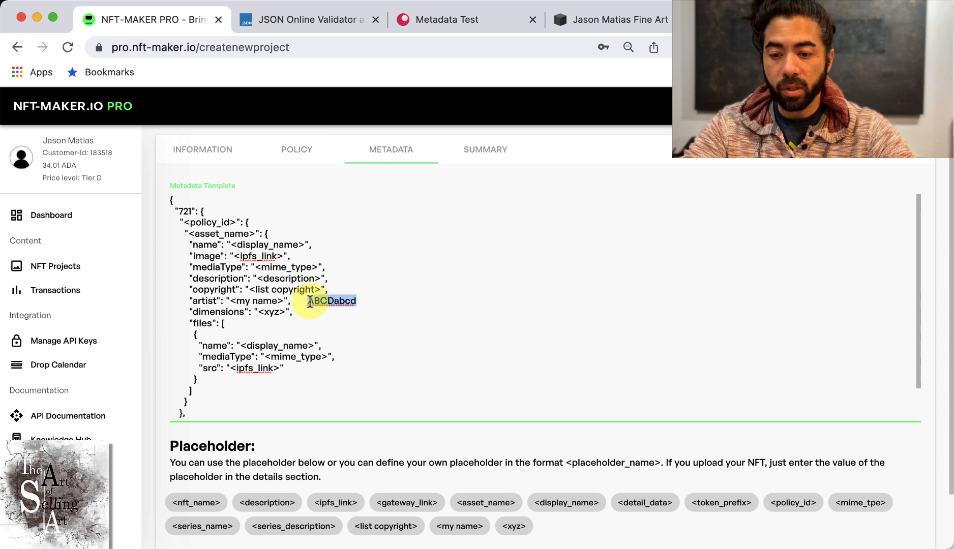
key("BackSpace")
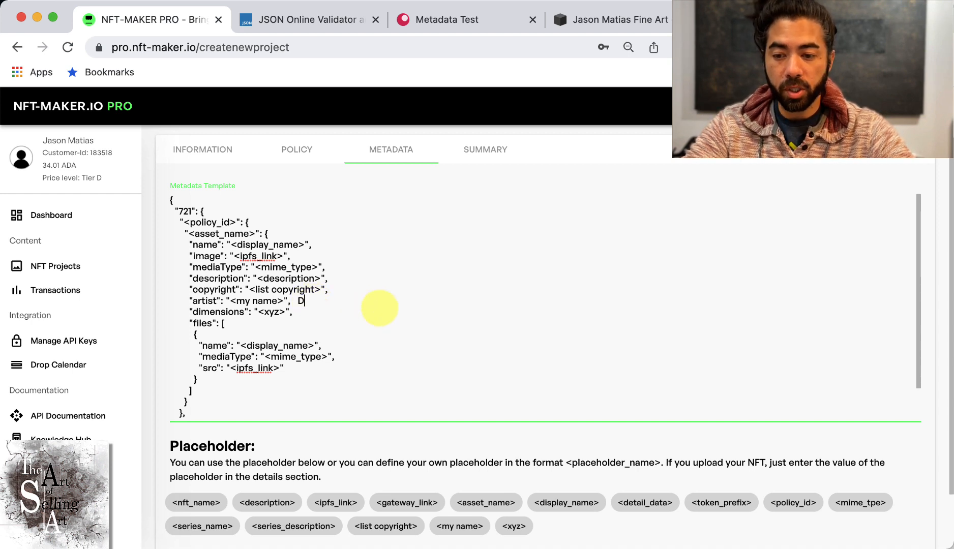
key("BackSpace")
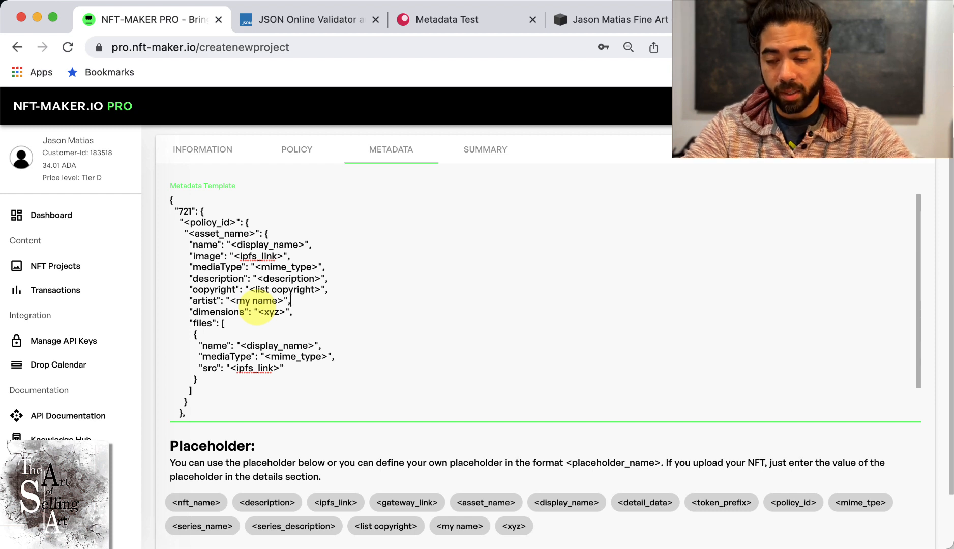
Step: Check the finished metadata template down to its closing brackets and proceed to the project summary
scroll(386, 328, "down", 2)
scroll(387, 328, "up", 2)
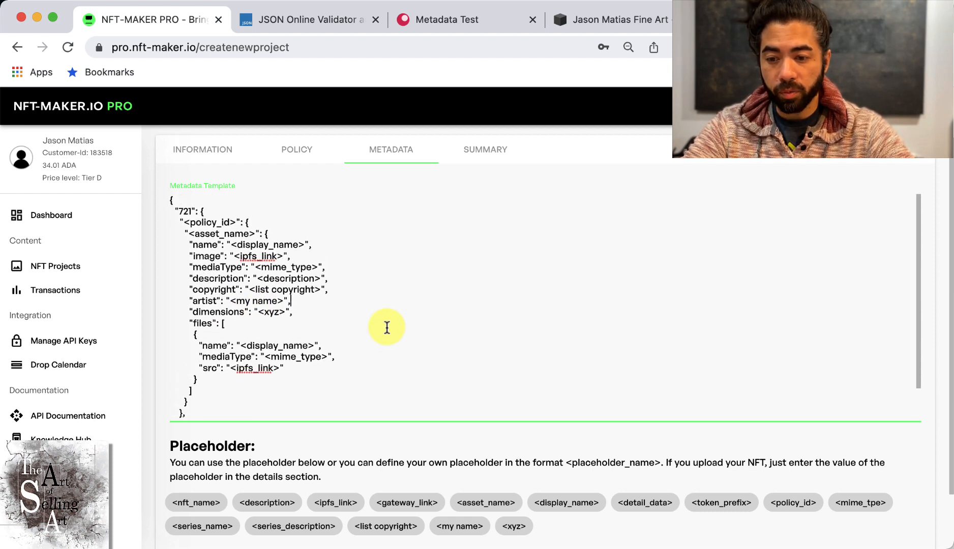
scroll(623, 381, "down", 2)
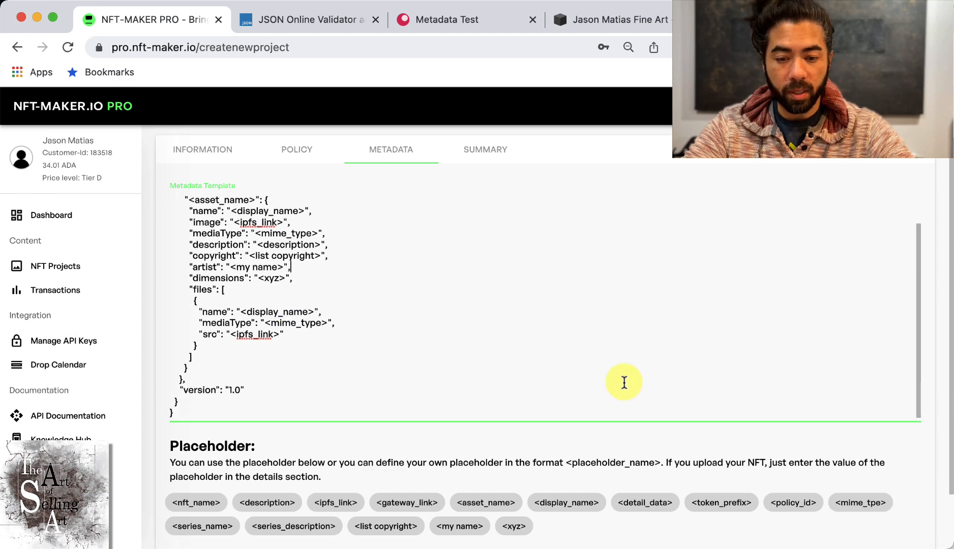
scroll(870, 485, "down", 3)
left_click(872, 509)
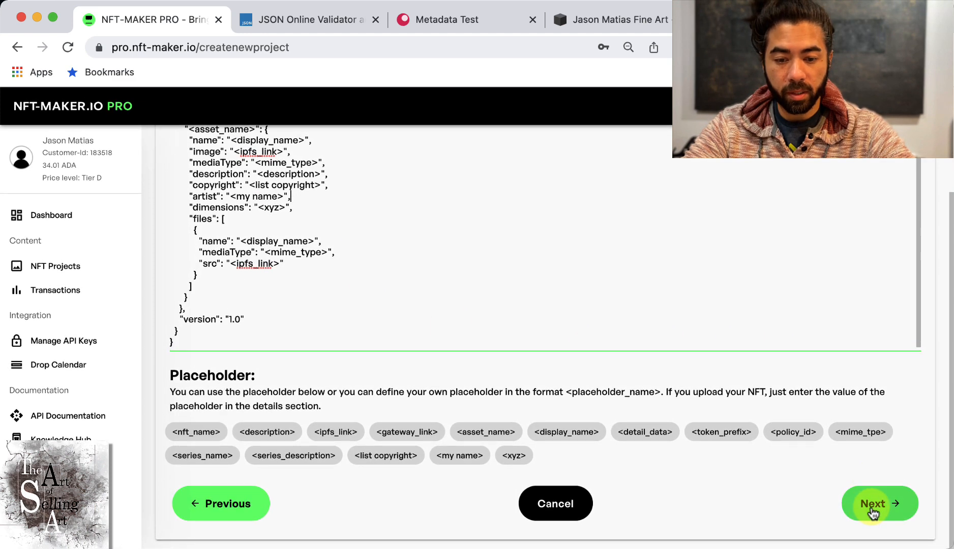
Step: Review the settings and metadata in the project summary and save the new project
scroll(635, 366, "up", 2)
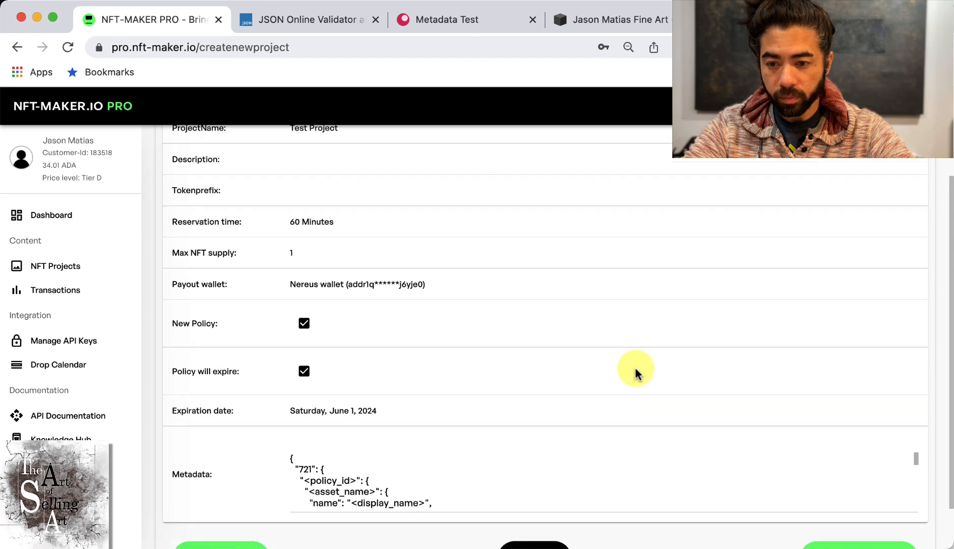
scroll(635, 369, "up", 3)
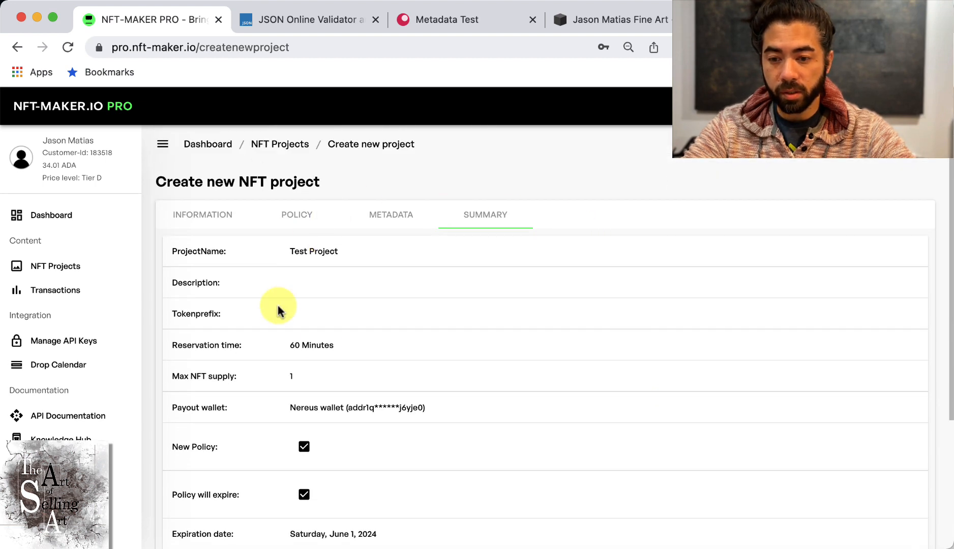
scroll(503, 347, "down", 1)
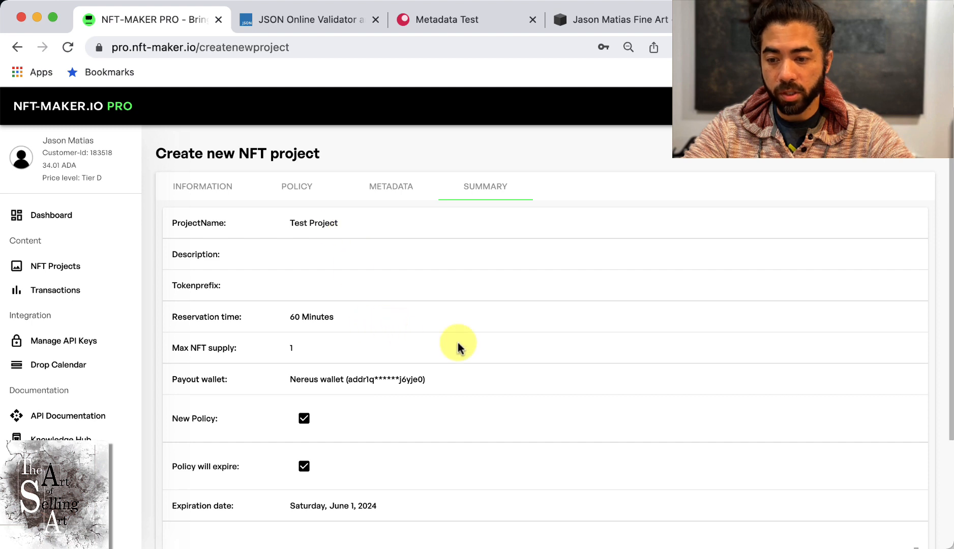
scroll(457, 348, "down", 1)
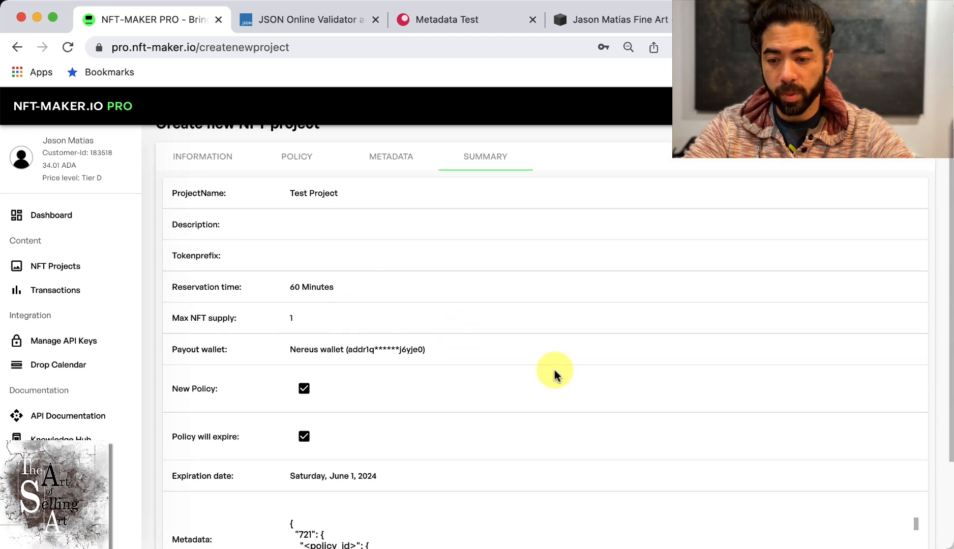
scroll(552, 367, "down", 4)
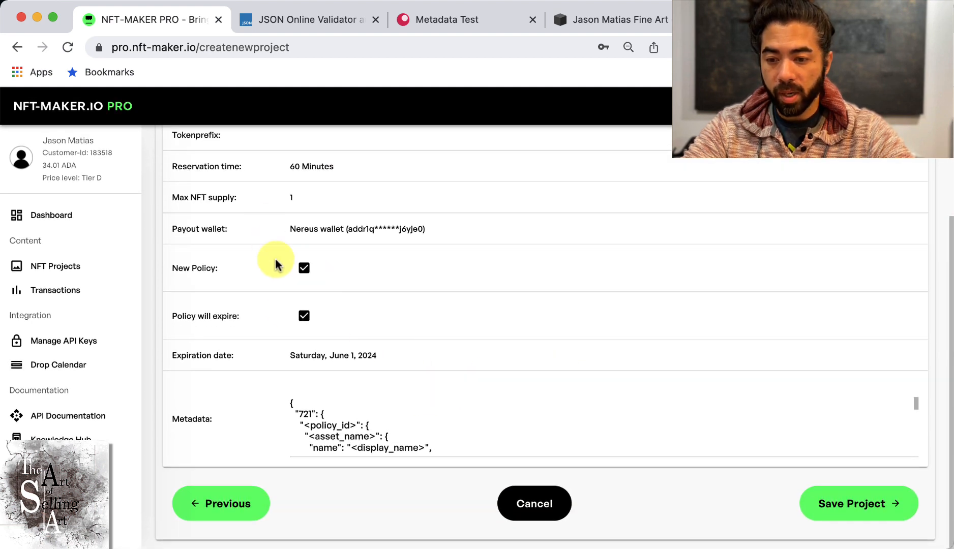
scroll(386, 441, "down", 5)
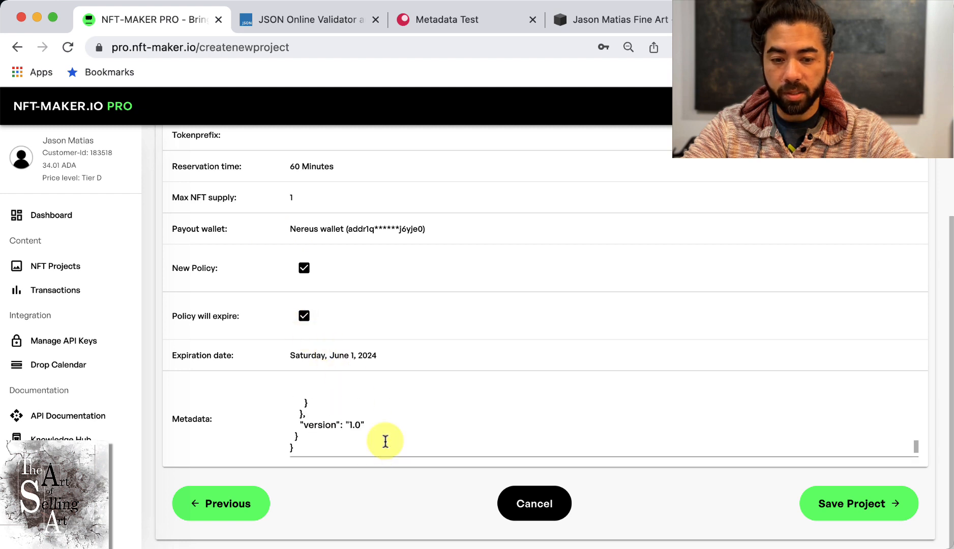
scroll(386, 441, "up", 5)
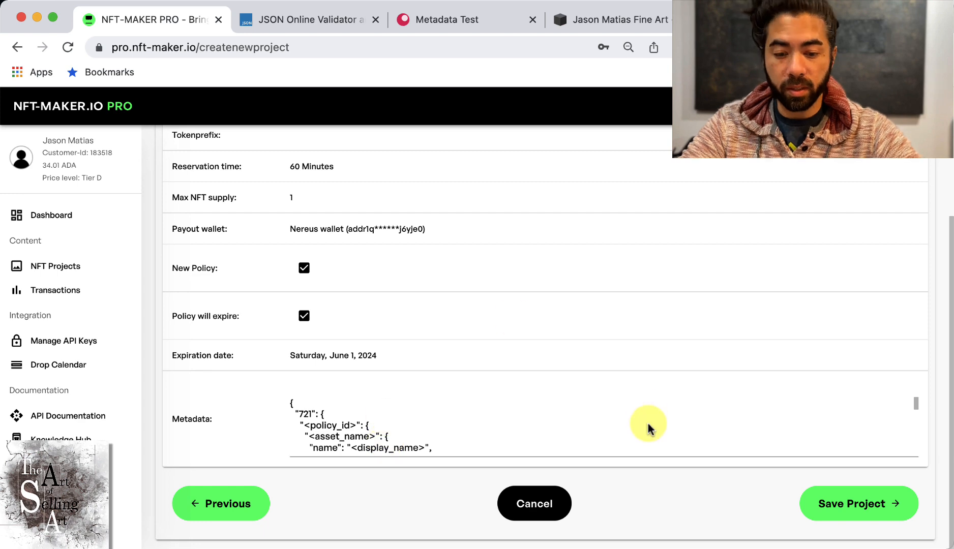
left_click(839, 503)
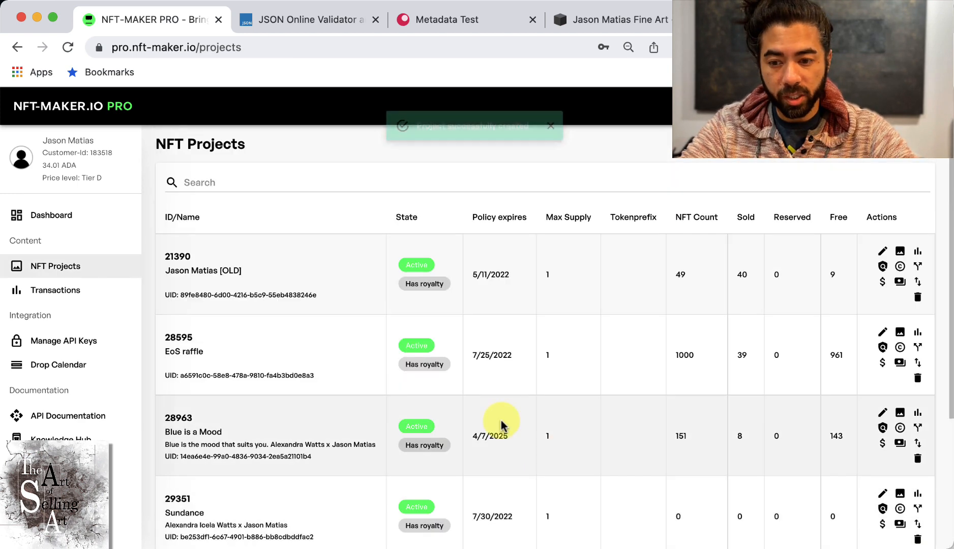
Step: Find Test Project in the list of NFT projects and check its policy expiry date
scroll(506, 412, "down", 2)
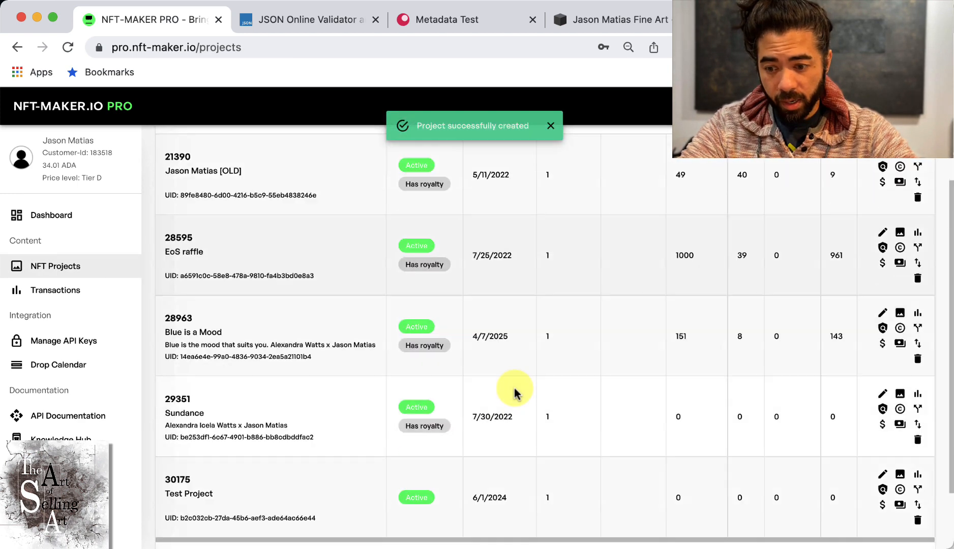
scroll(514, 393, "down", 2)
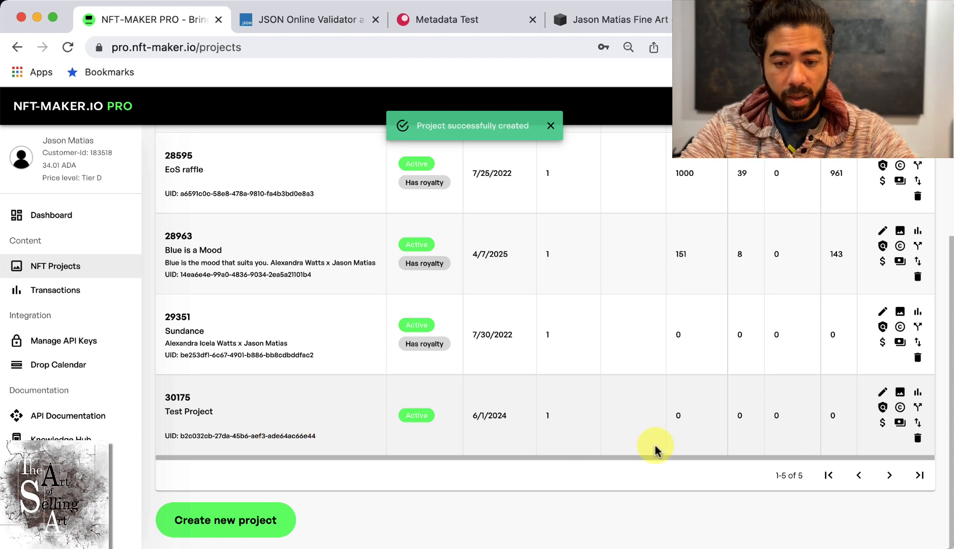
double_click(496, 416)
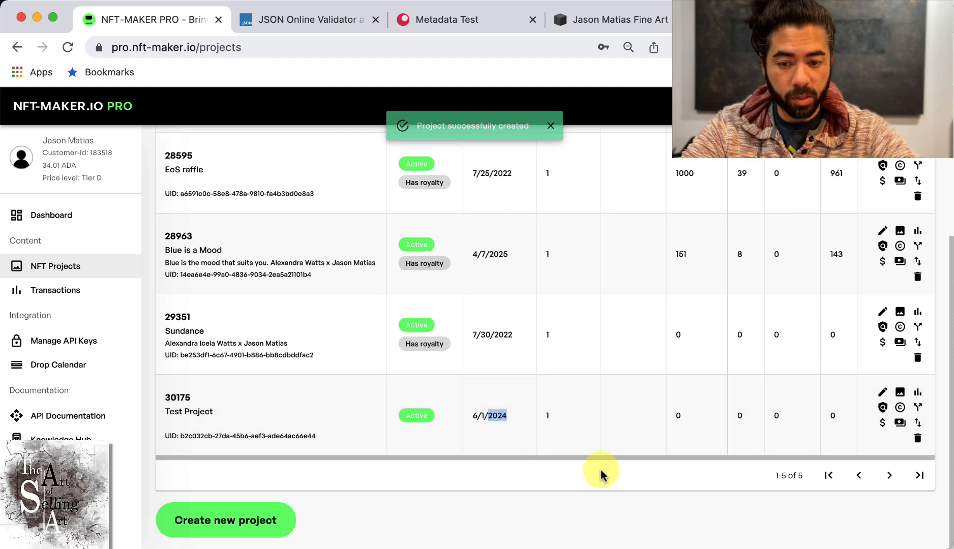
Step: Try out a royalty of 10.0 percent in Test Project's royalty settings and cancel without minting a royalties token
left_click(898, 407)
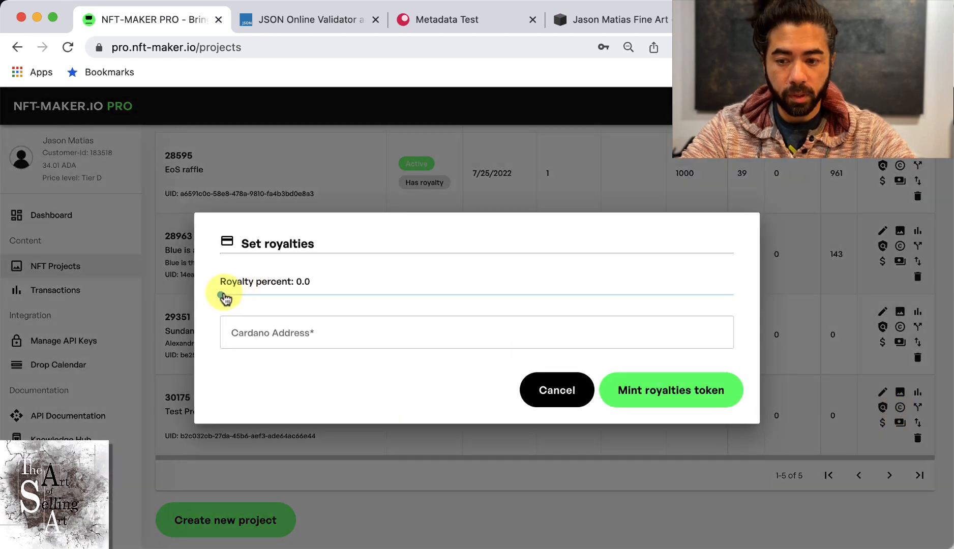
left_click_drag(224, 299, 271, 307)
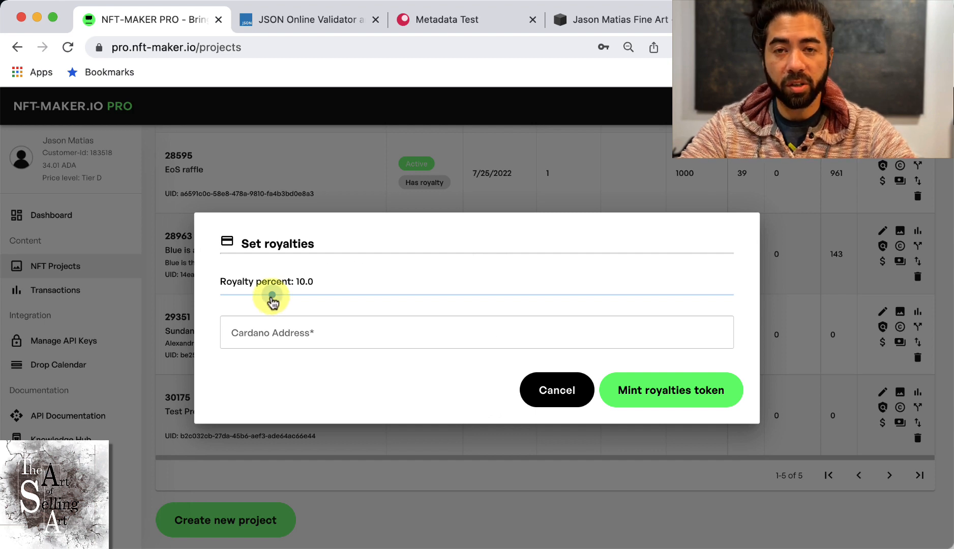
mouse_move(272, 301)
left_mouse_down()
mouse_move(246, 302)
mouse_move(296, 301)
mouse_move(275, 311)
left_mouse_up()
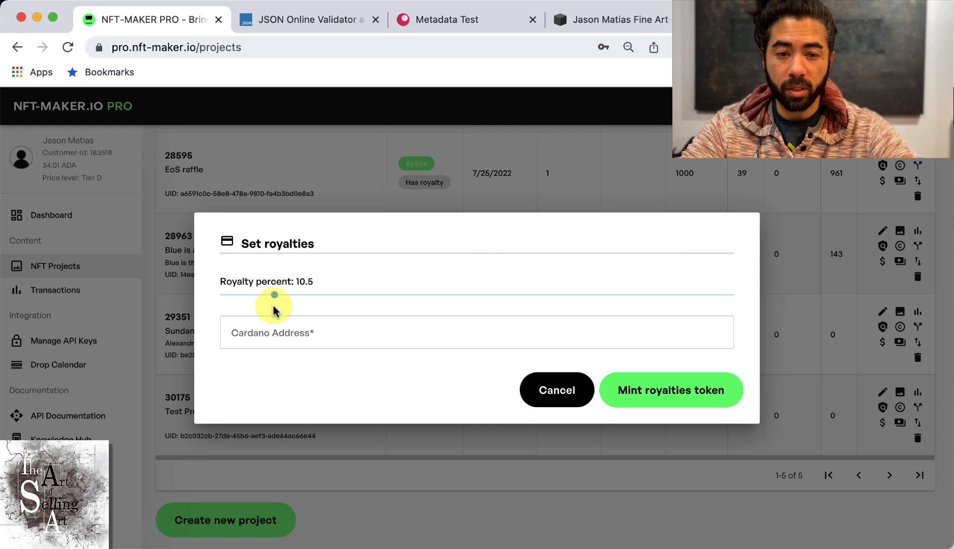
left_click(275, 333)
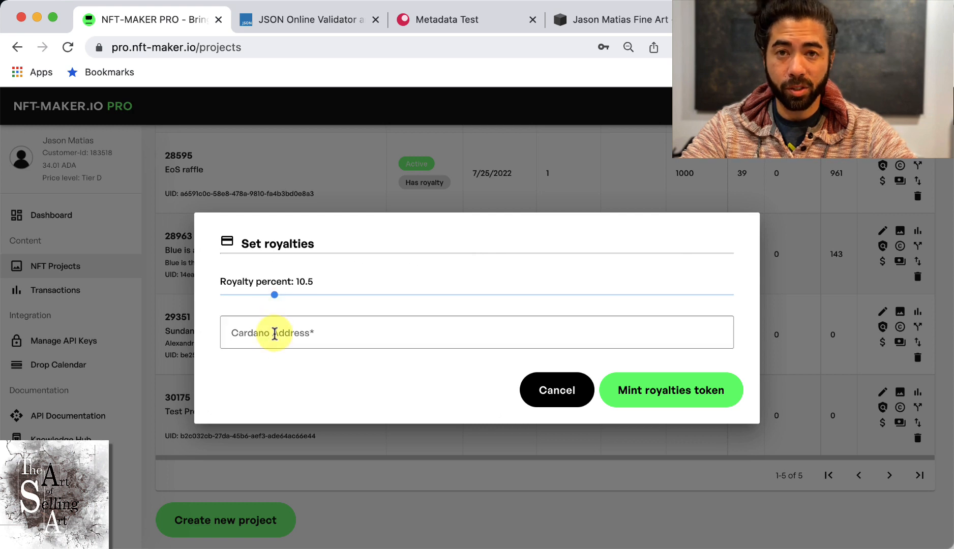
mouse_move(275, 297)
left_mouse_down()
mouse_move(424, 302)
mouse_move(271, 301)
left_mouse_up()
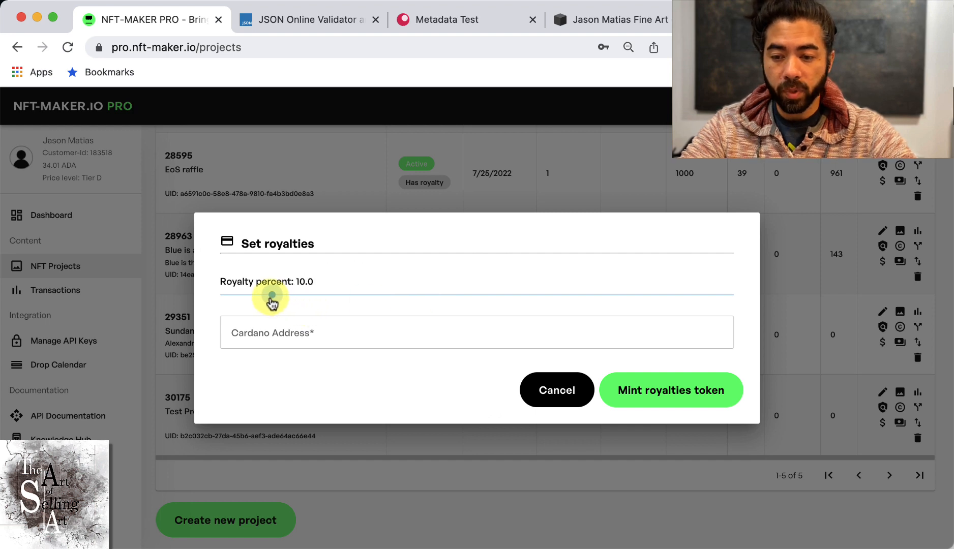
left_click(284, 327)
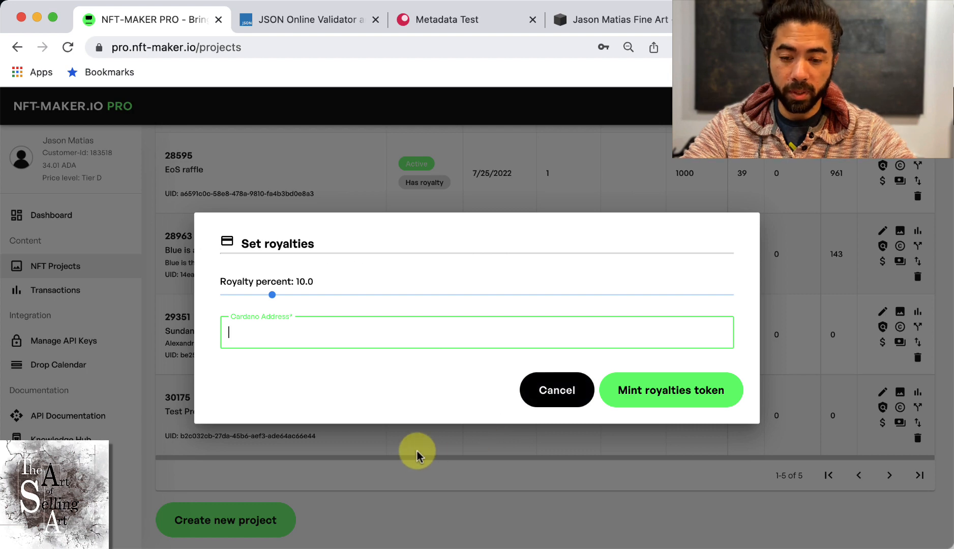
left_click(533, 390)
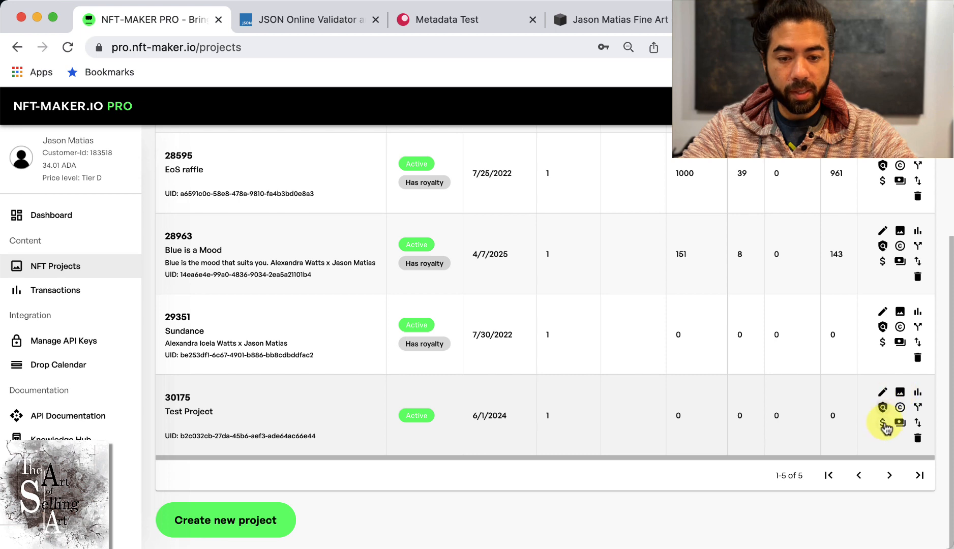
Step: Open the NFT management page of Test Project
left_click(899, 394)
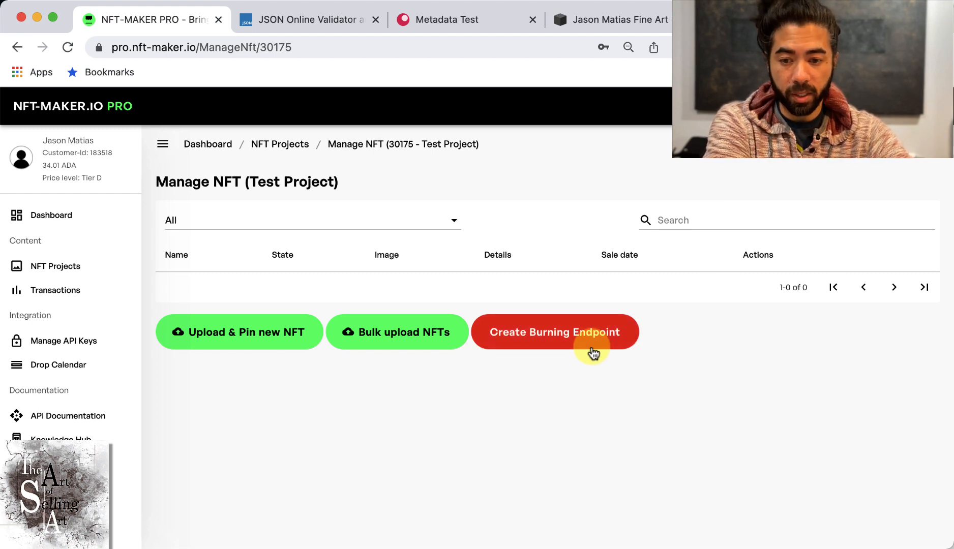
Step: Create a burning endpoint for Test Project and close the dialog showing its address
left_click(563, 345)
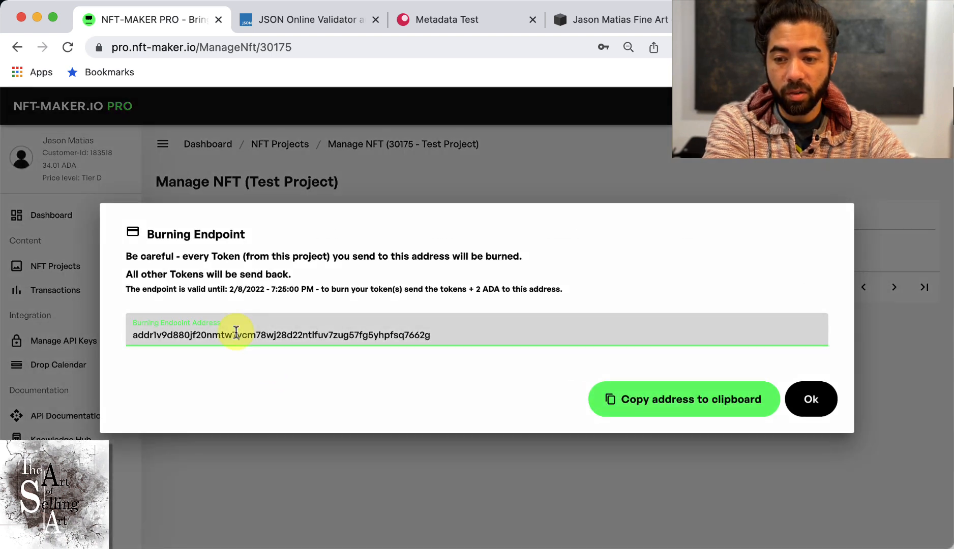
left_click(813, 402)
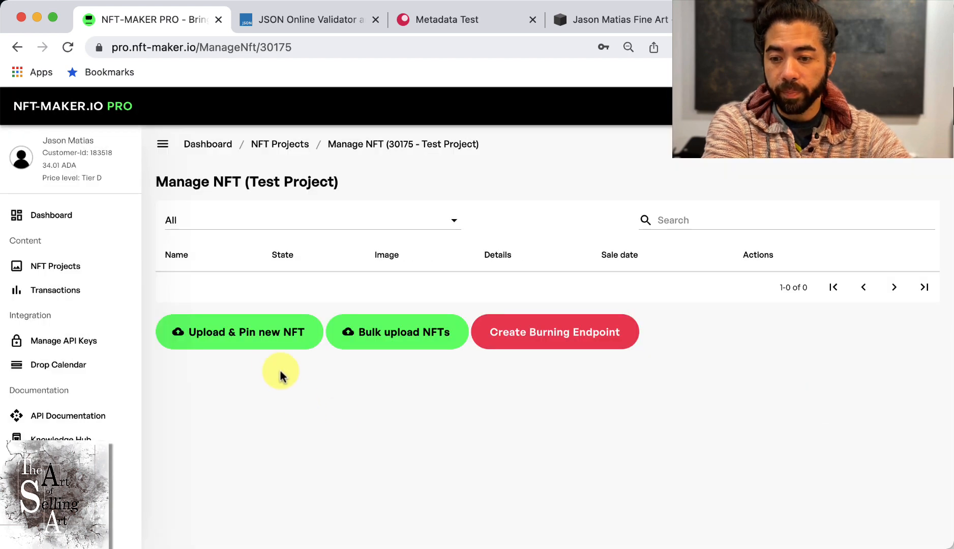
Step: Begin uploading a new NFT to Test Project and enter Skyraider as its token name
left_click(252, 334)
left_click(209, 262)
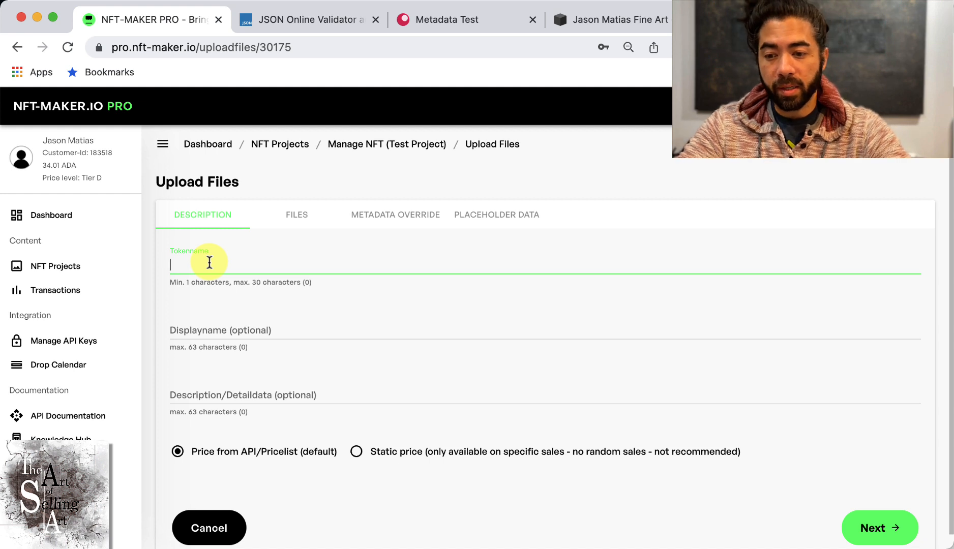
left_click_drag(188, 280, 207, 281)
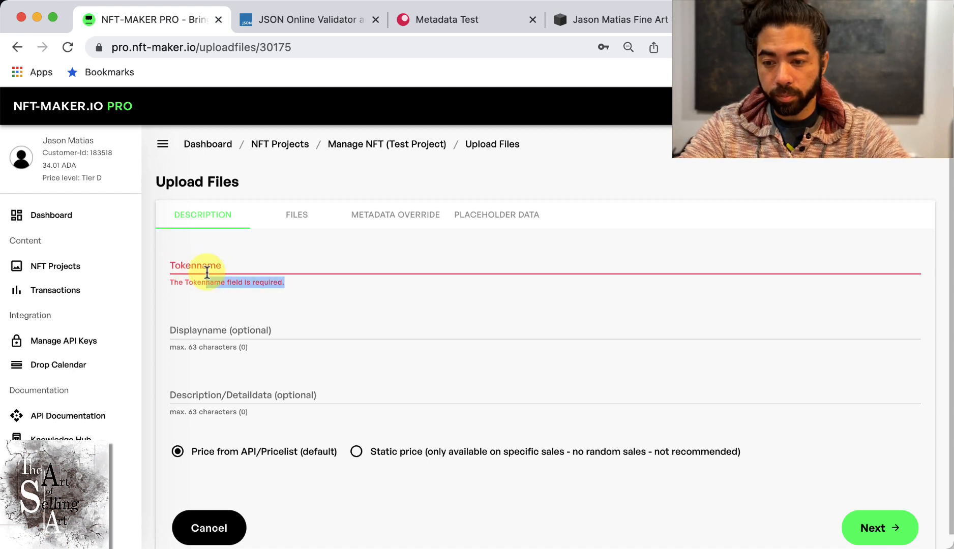
left_click(208, 263)
type("As")
key("BackSpace")
key("BackSpace")
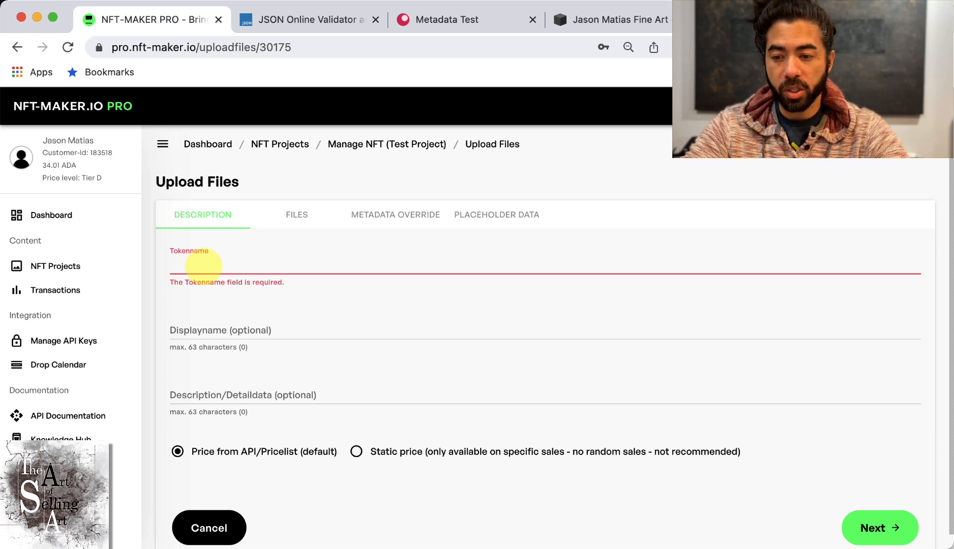
type("Skyraider")
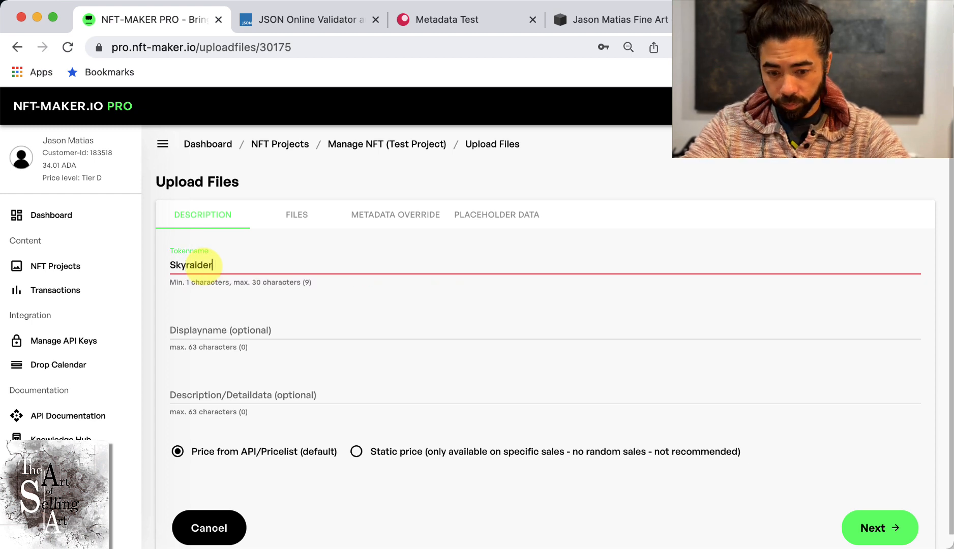
Step: Set the NFT's display name to Skyraider and extend the token name to Skyraider01
left_click(194, 337)
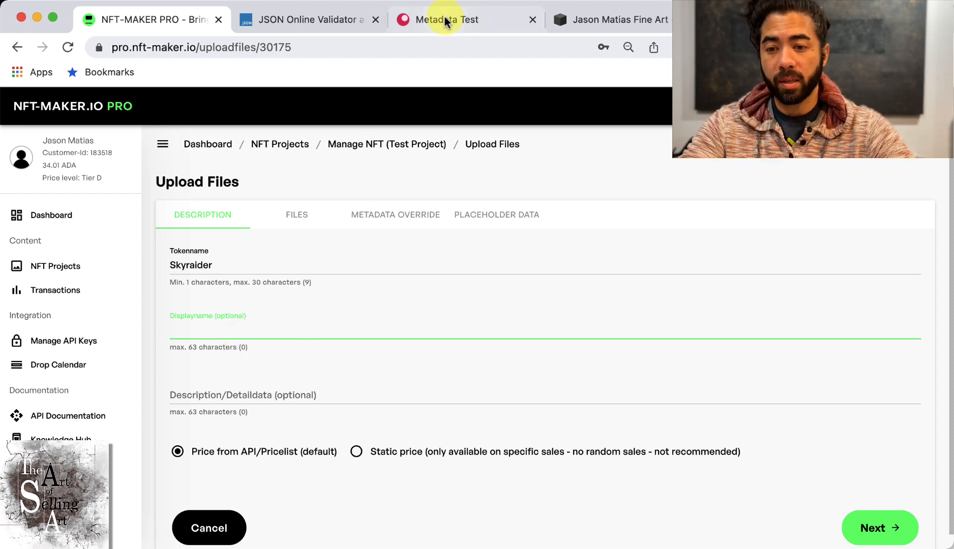
type("Sky")
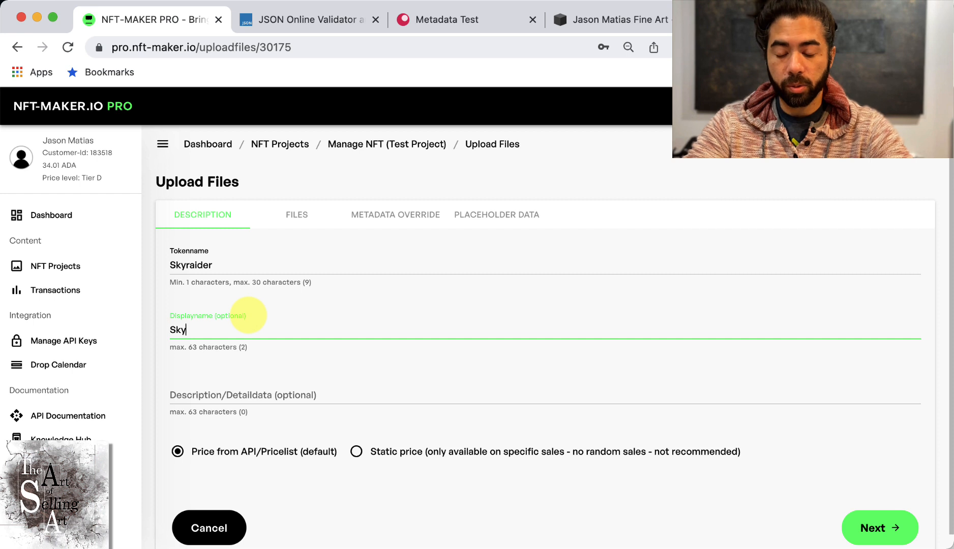
type("raider")
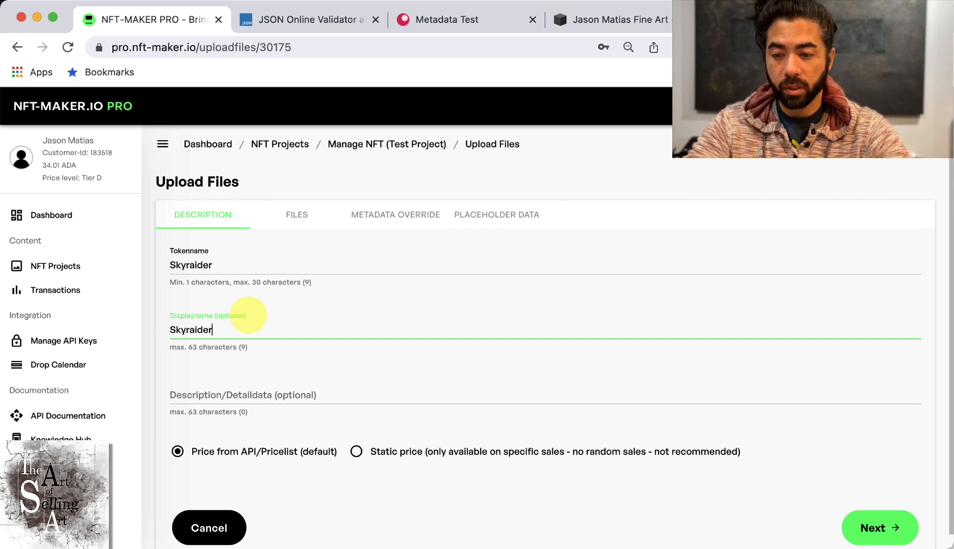
left_click(226, 266)
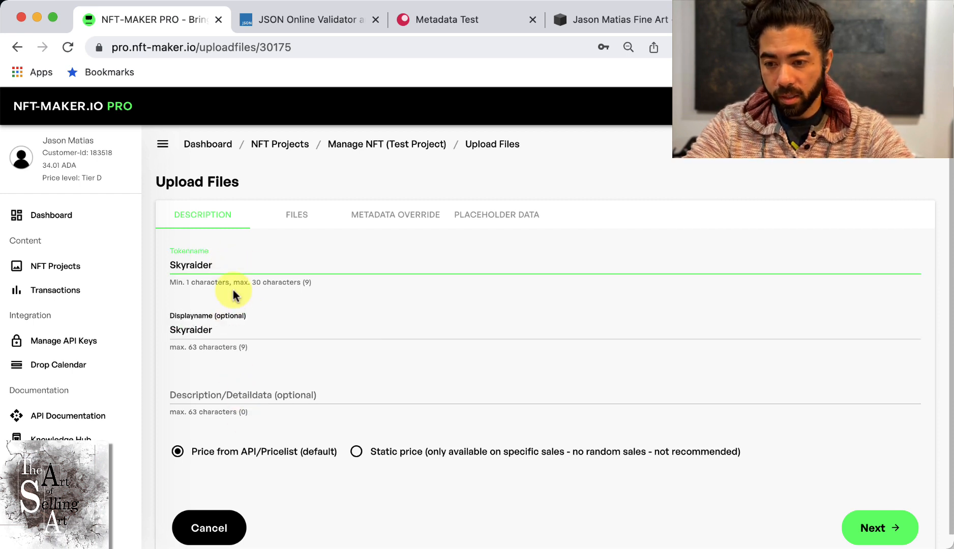
type("01")
left_click(250, 336)
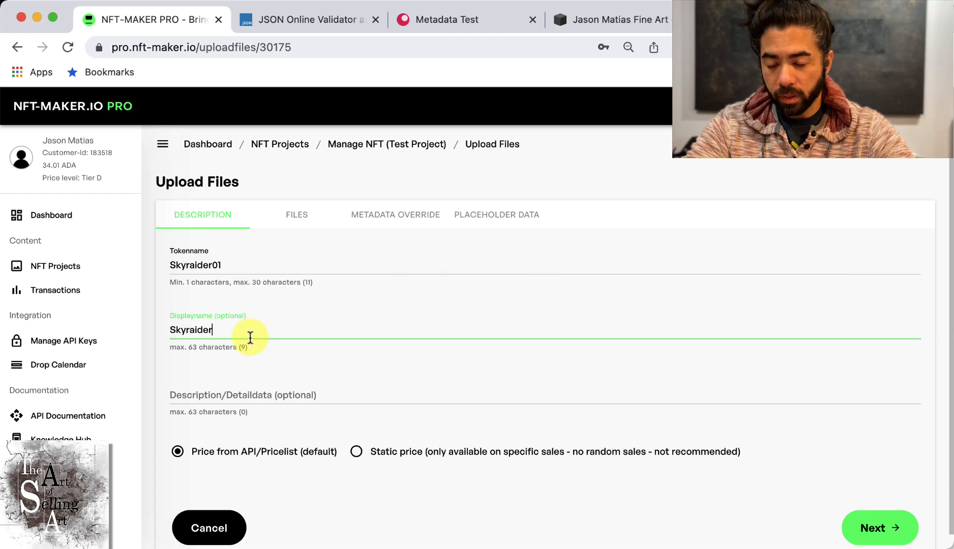
Step: Enter "a really cool plane" as the NFT's description
left_click(251, 390)
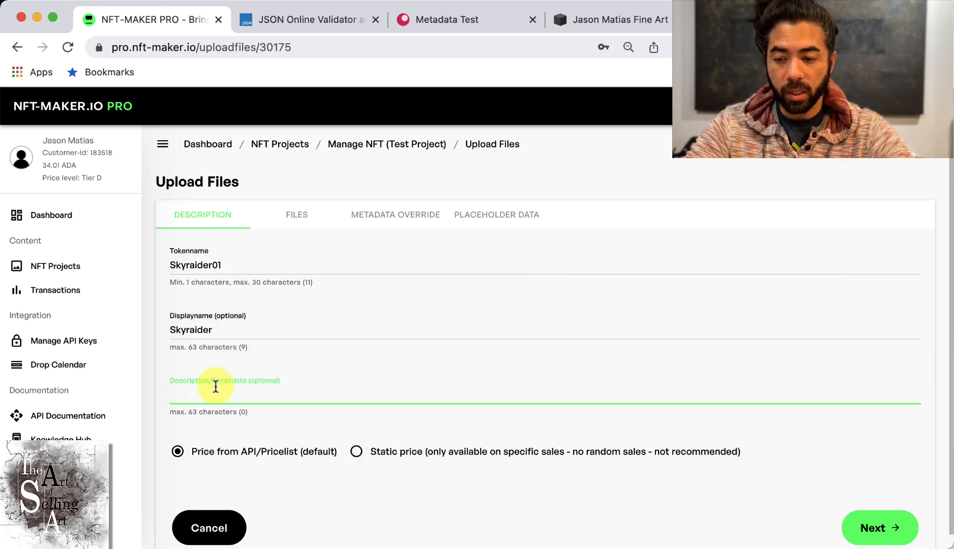
type("a really cool")
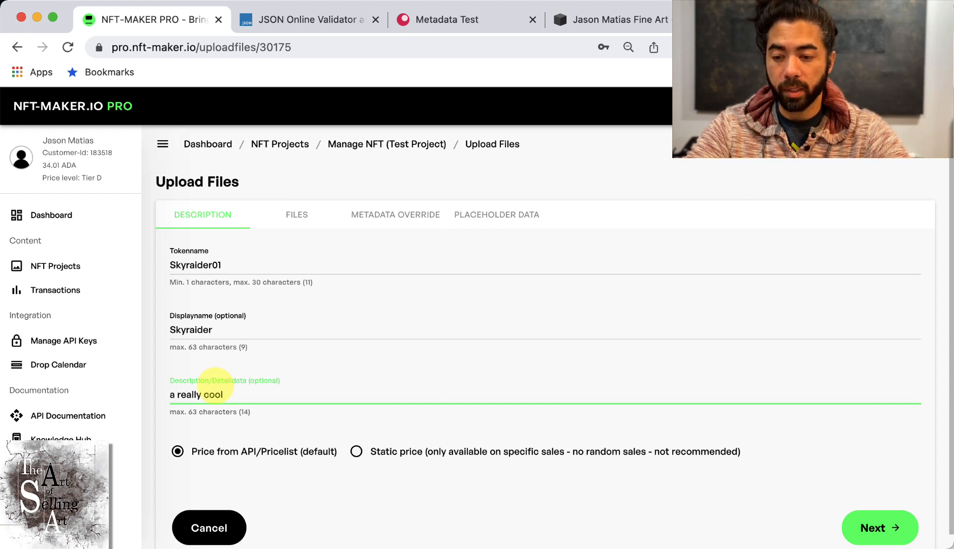
type(" plane")
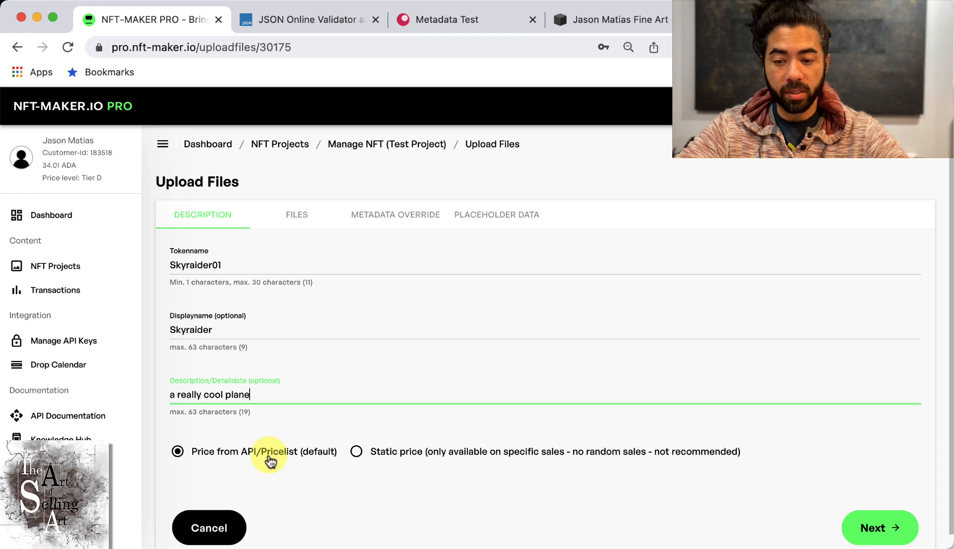
Step: Switch the NFT's pricing to a static price of 1000 ADA
left_click(396, 460)
scroll(362, 458, "down", 3)
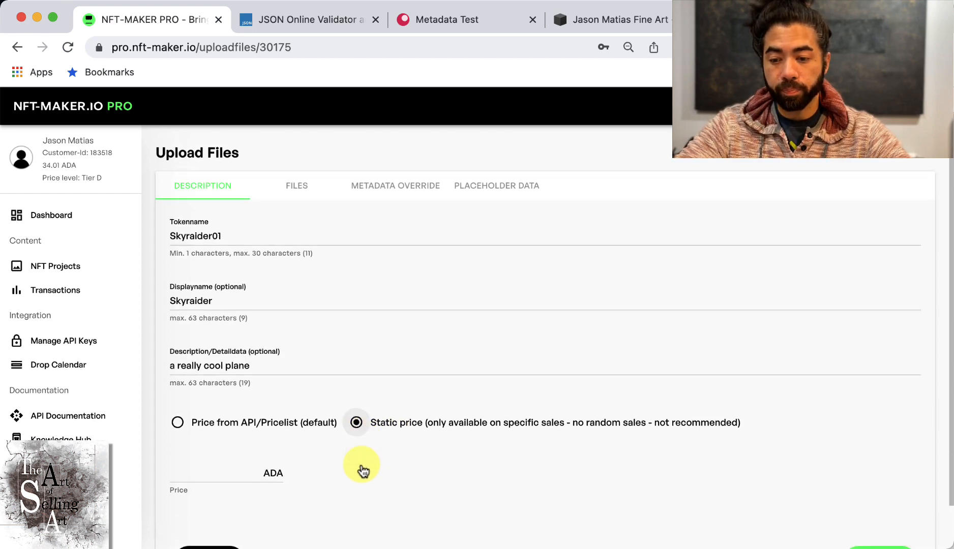
left_click(203, 421)
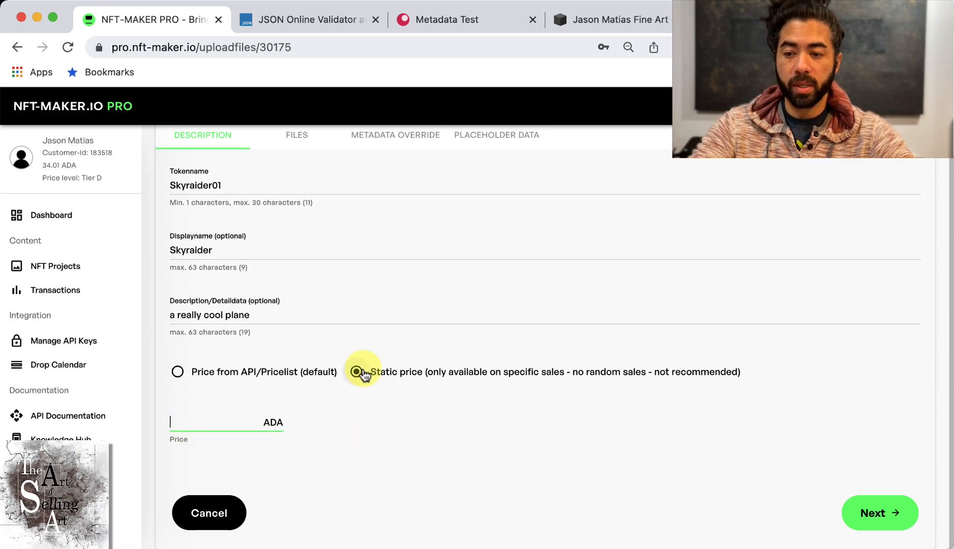
scroll(335, 345, "up", 1)
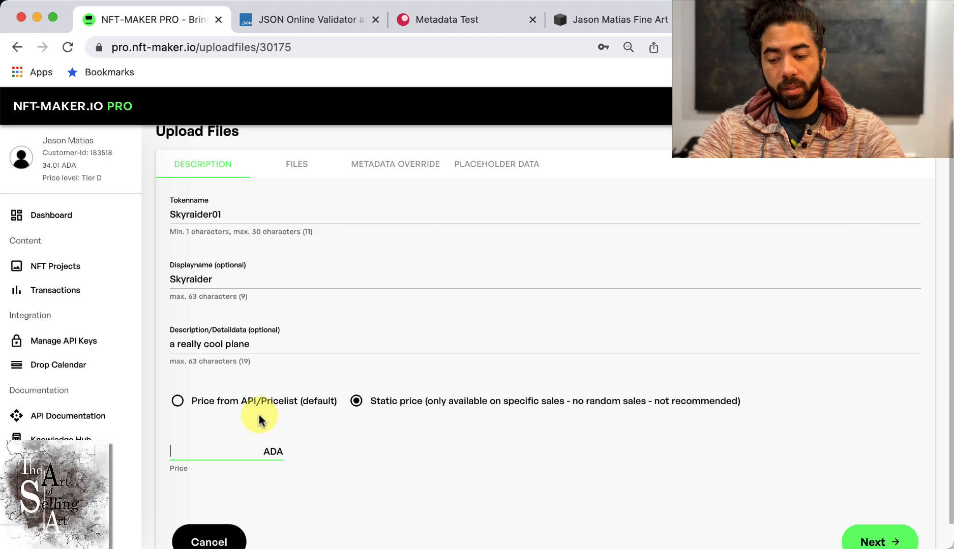
type("1000")
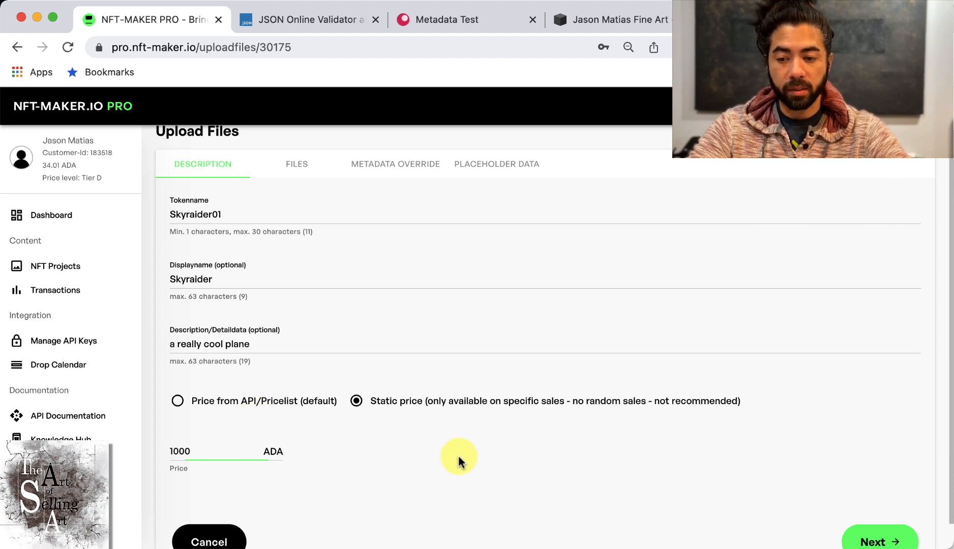
left_click(458, 454)
scroll(458, 454, "down", 1)
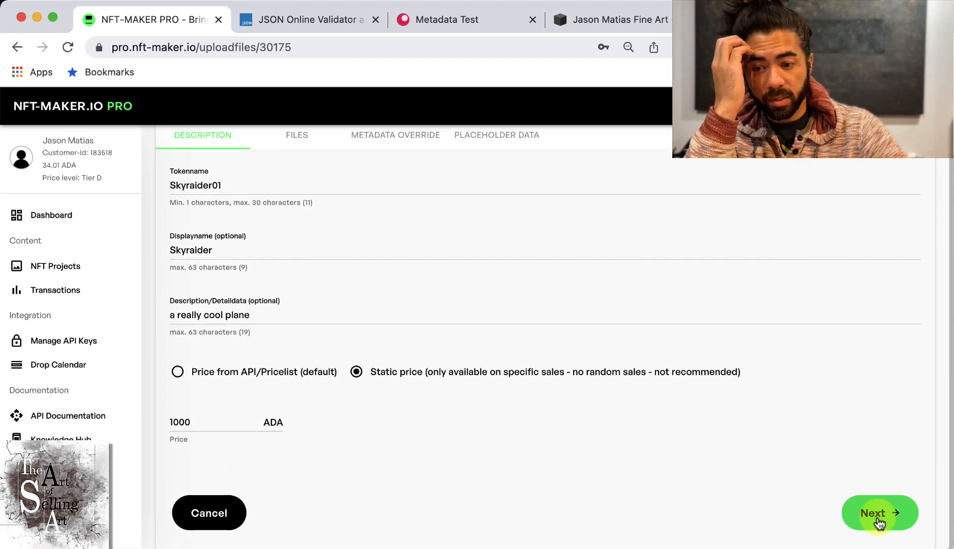
Step: Continue to the files section and upload the 11.17.53 AM screenshot from the Screenshots folder as the preview image
left_click(842, 511)
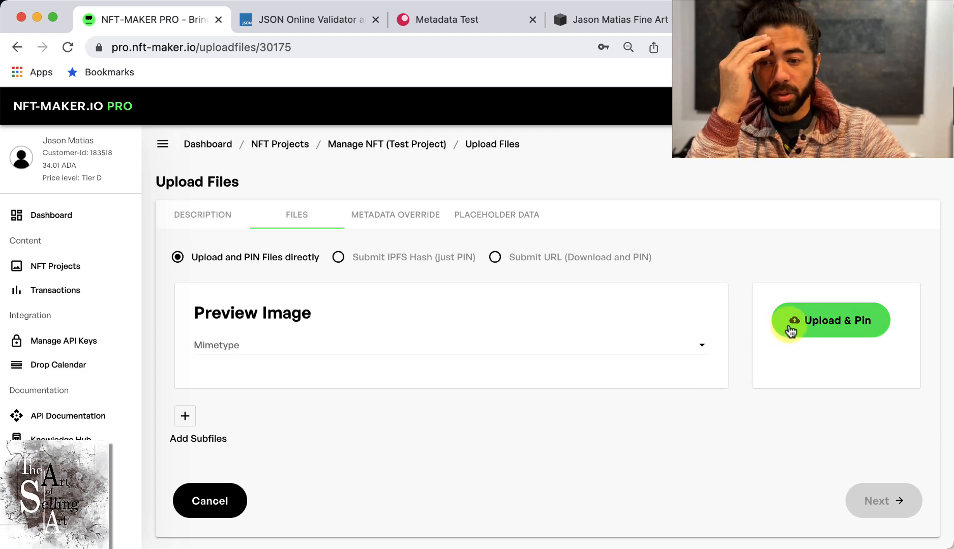
left_click(791, 328)
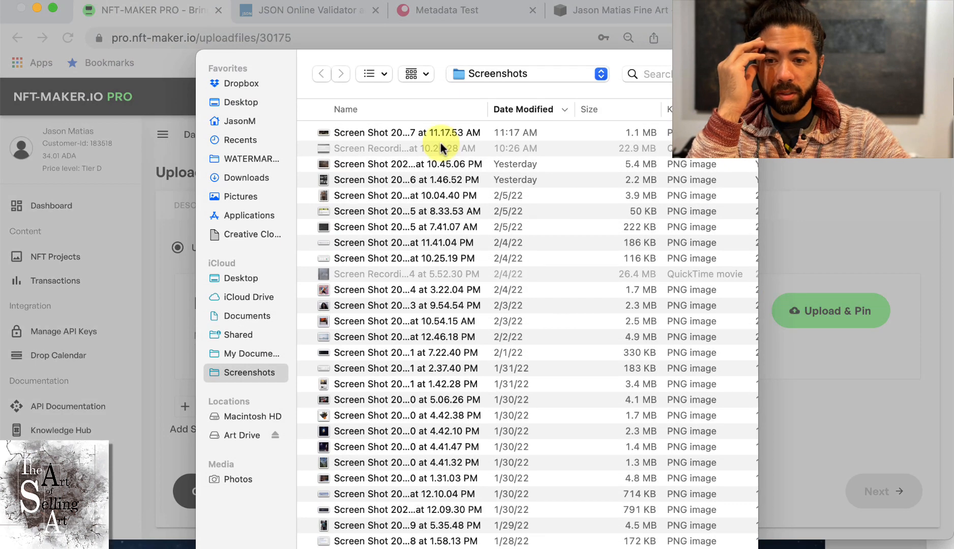
double_click(426, 132)
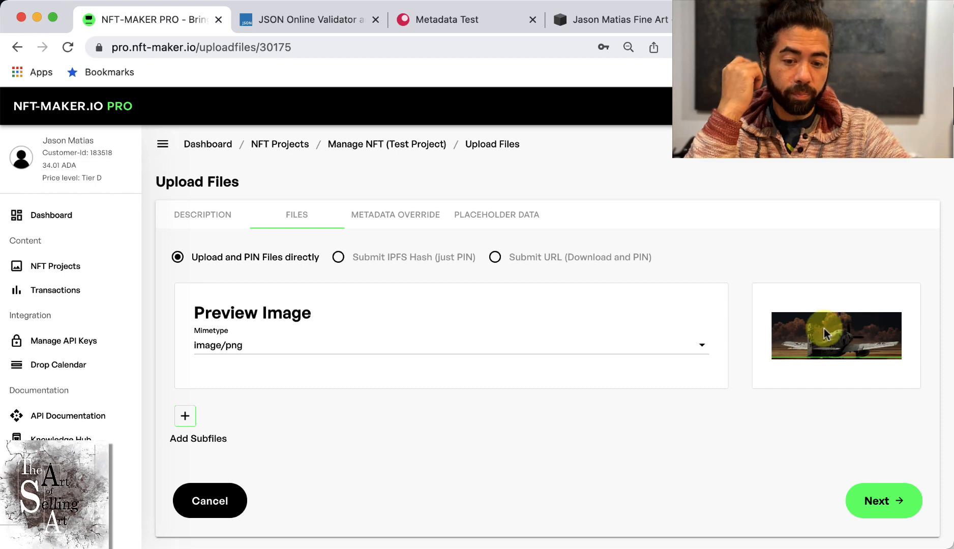
Step: Add a subfile below the preview image and review its name, mimetype and detail data fields
left_click(184, 417)
scroll(318, 392, "down", 5)
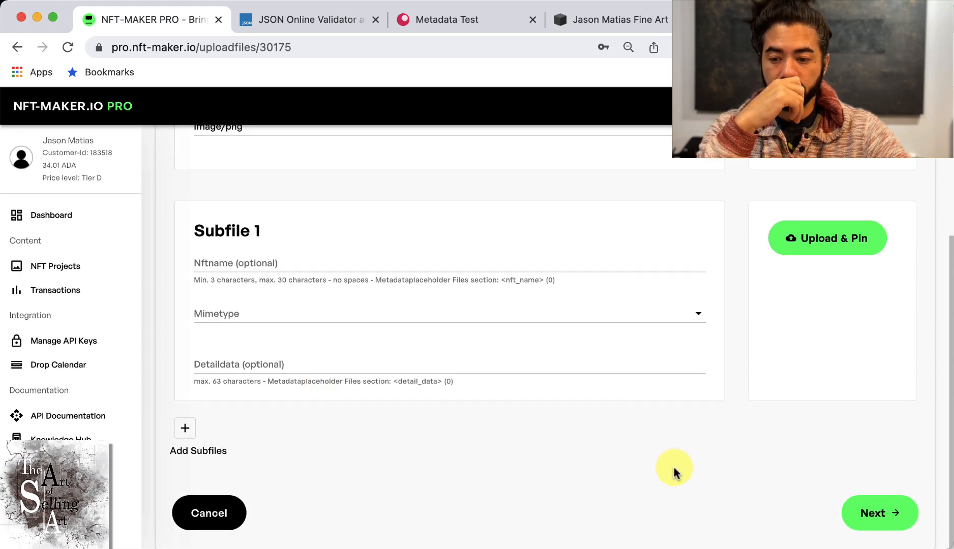
scroll(672, 465, "up", 3)
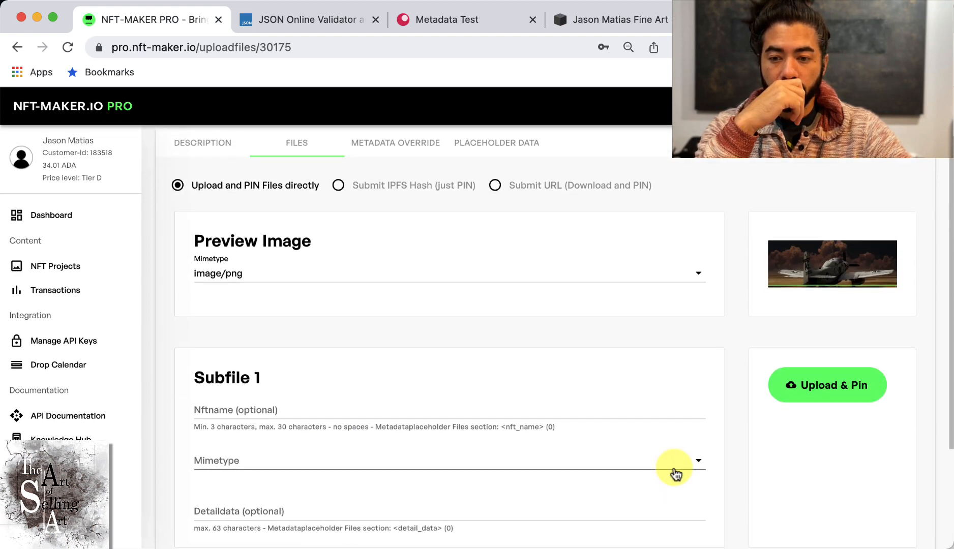
scroll(635, 397, "down", 2)
scroll(596, 317, "up", 3)
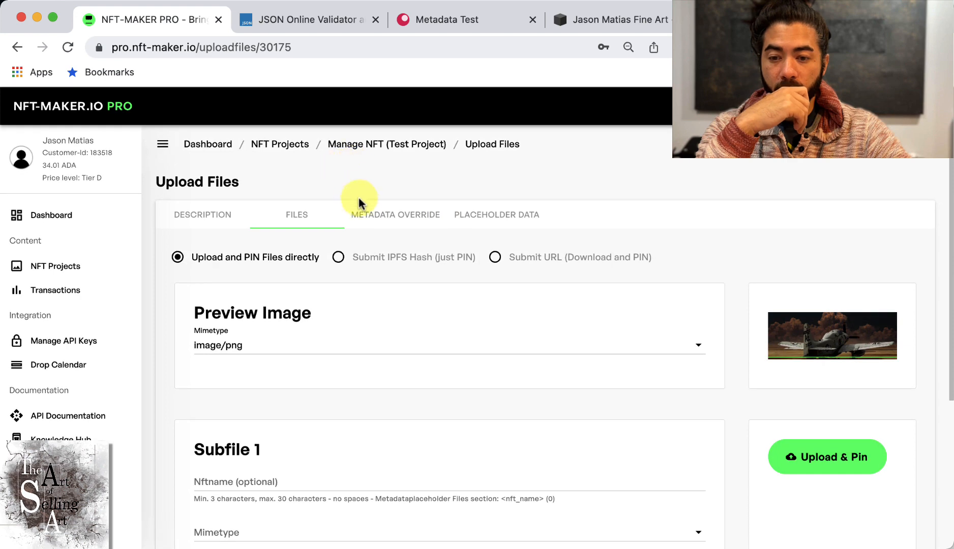
scroll(661, 315, "down", 5)
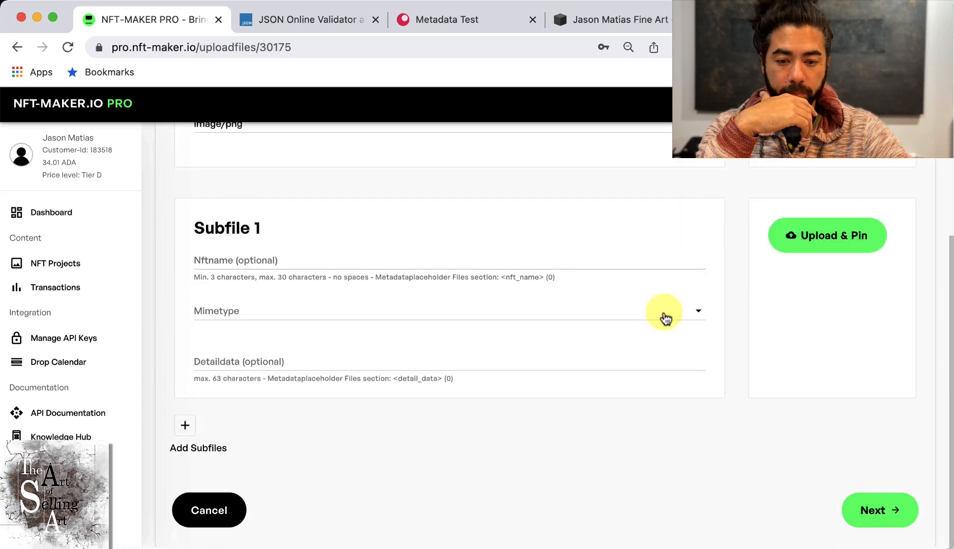
Step: Leave the subfile and the metadata override empty and proceed to the NFT's placeholder data
left_click(891, 527)
scroll(639, 447, "up", 2)
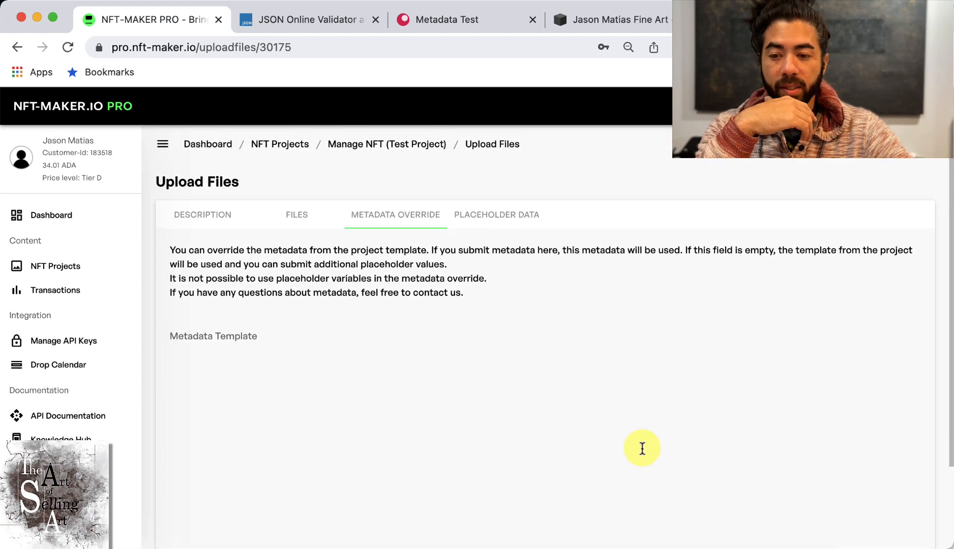
left_click(504, 407)
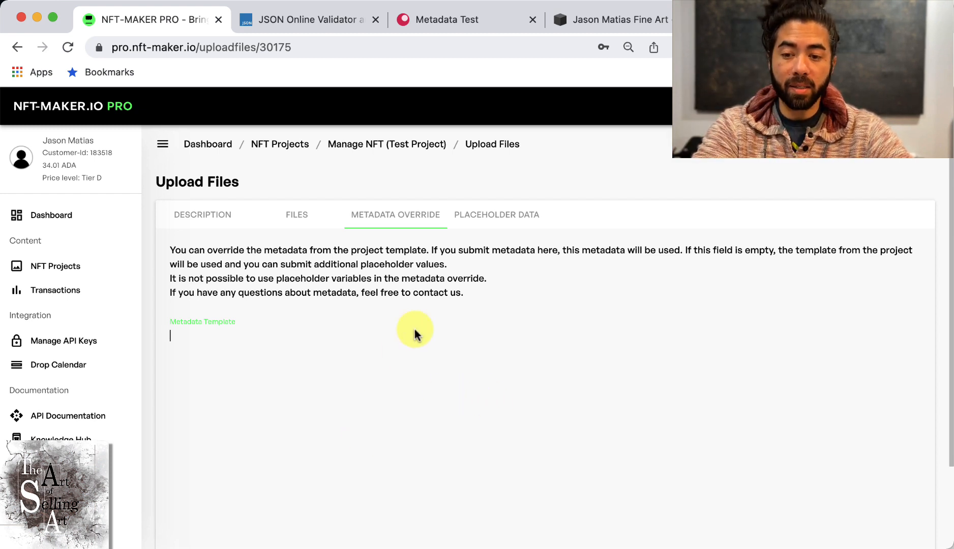
left_click(480, 215)
scroll(487, 221, "down", 3)
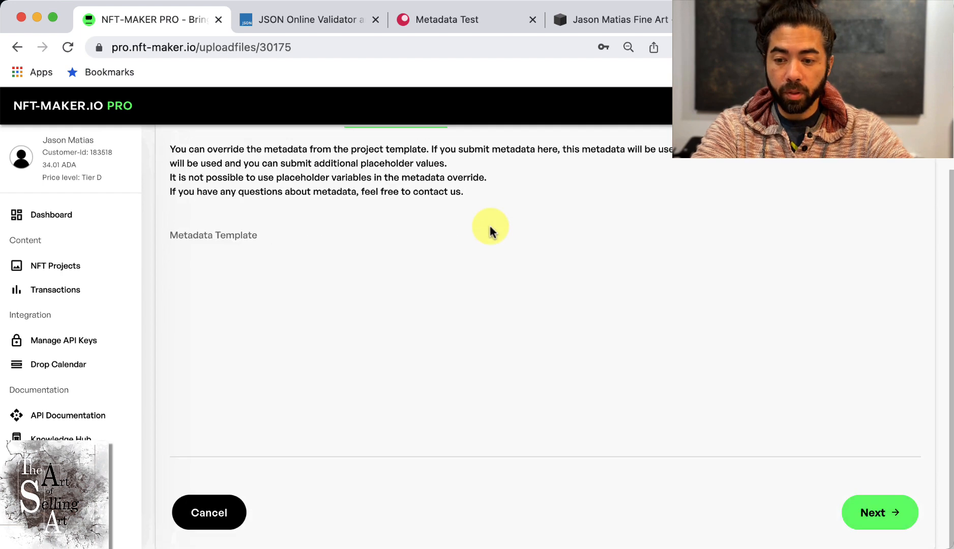
left_click(877, 511)
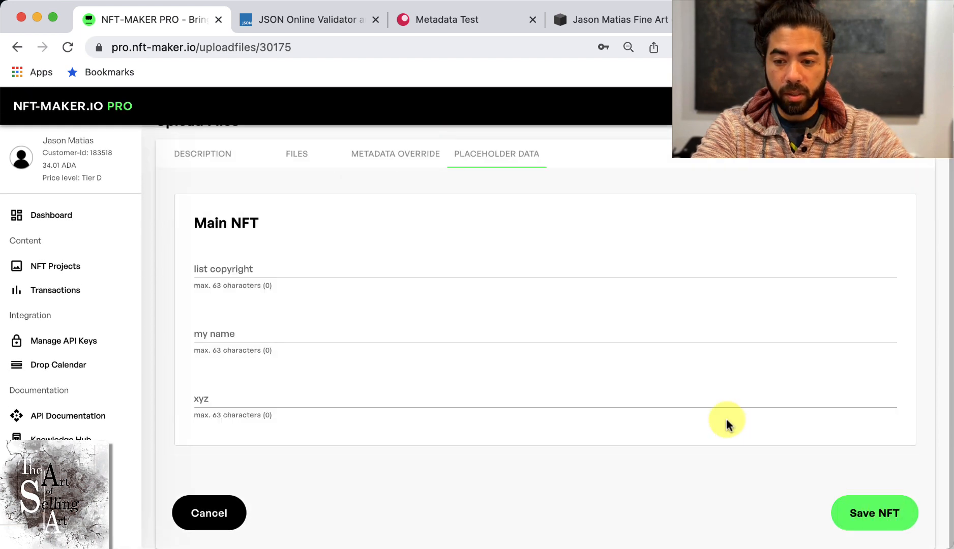
Step: Fill in the list copyright placeholder with "The artist retains the copyright to this art."
left_click(422, 272)
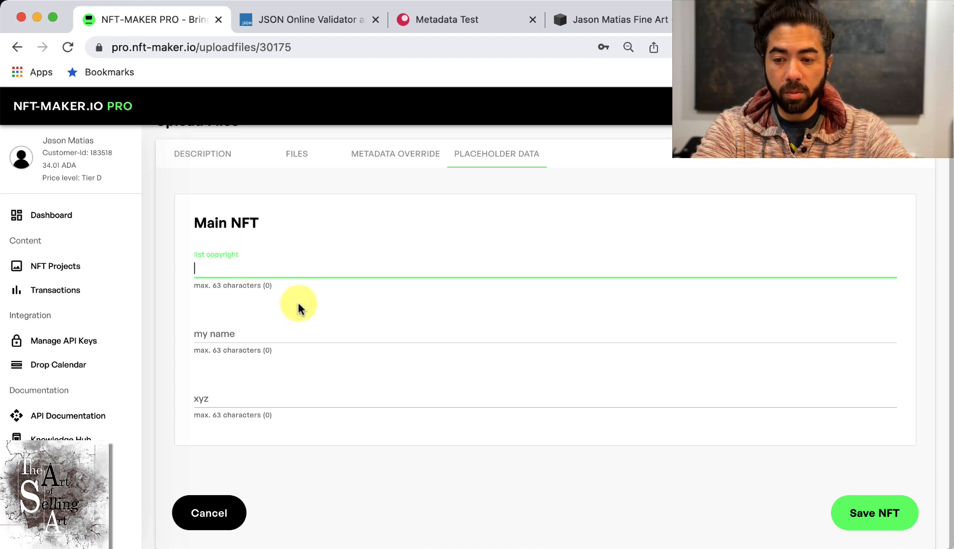
left_click(293, 336)
left_click(256, 397)
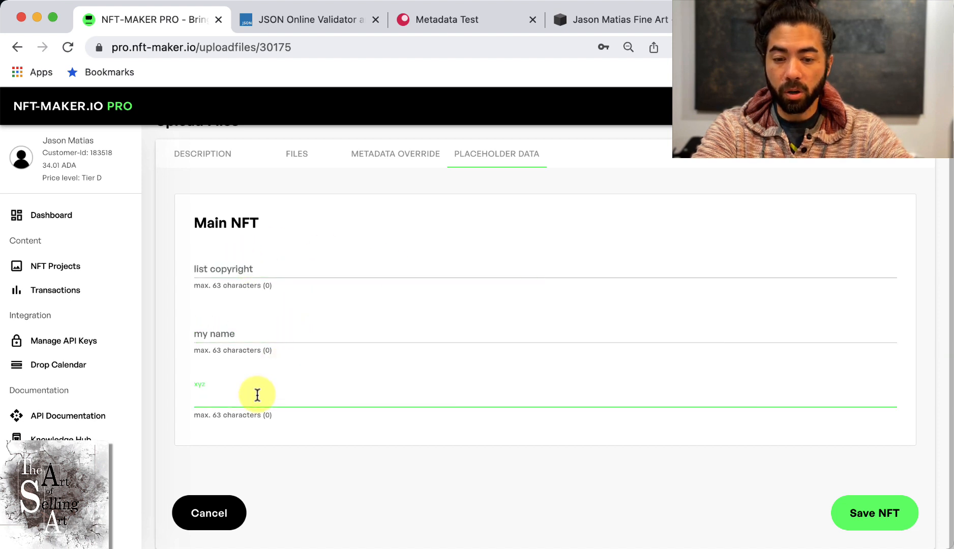
left_click(222, 265)
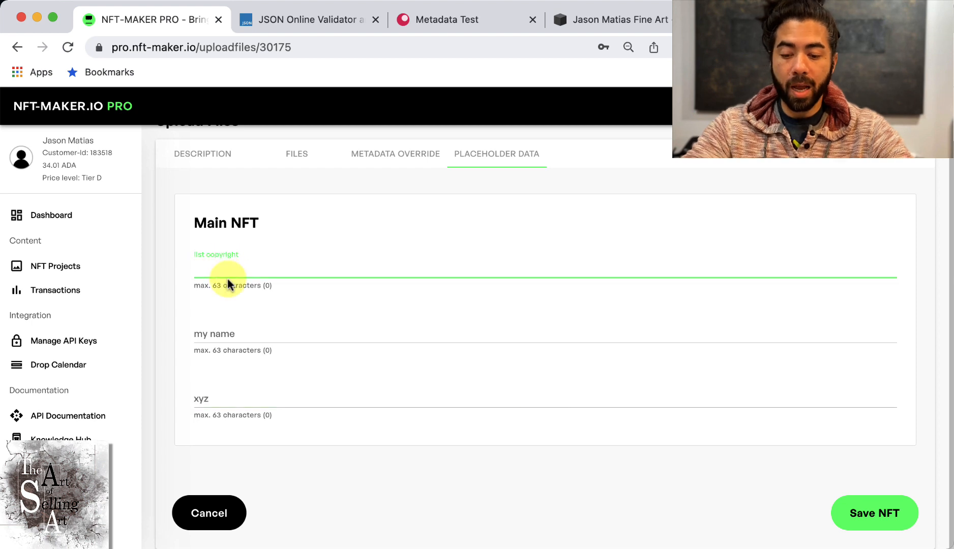
type("The artist ")
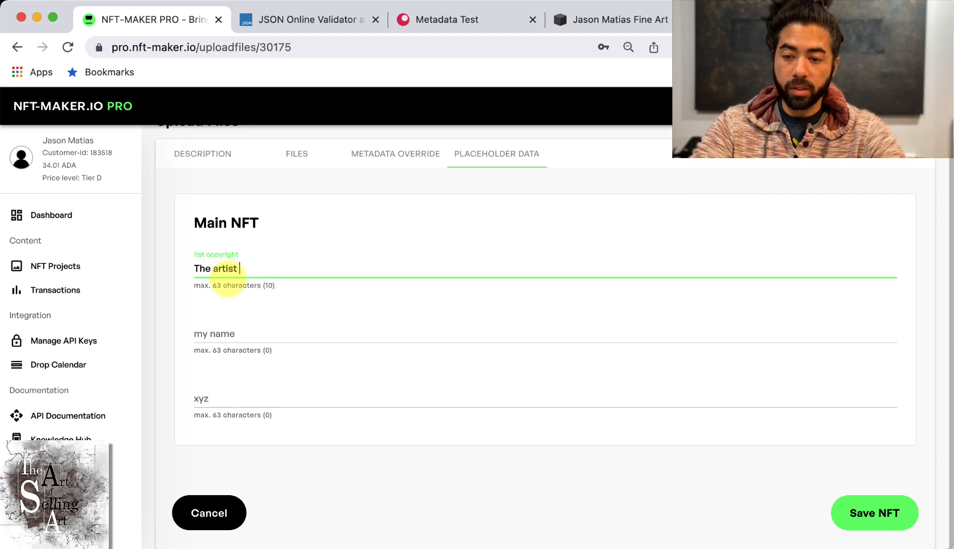
type("retains")
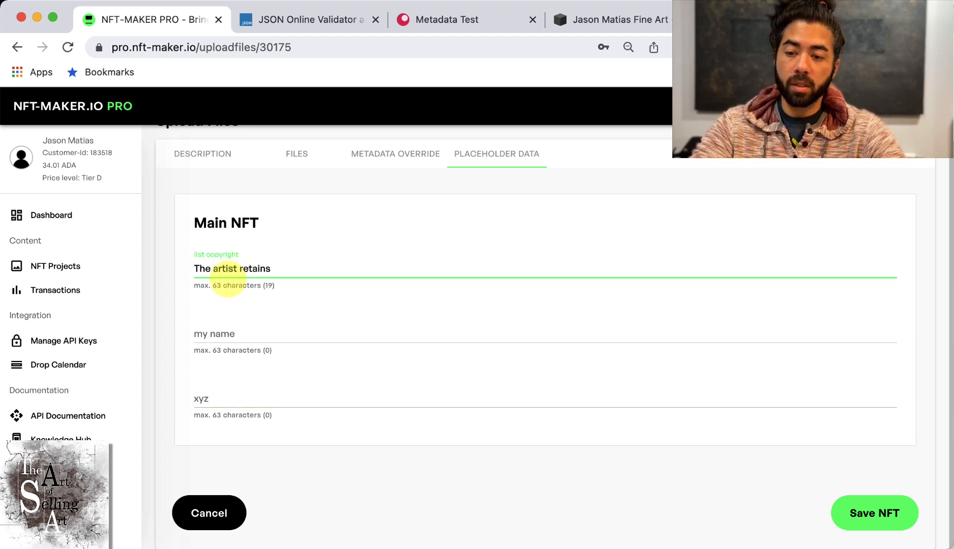
type(" the copyrigh")
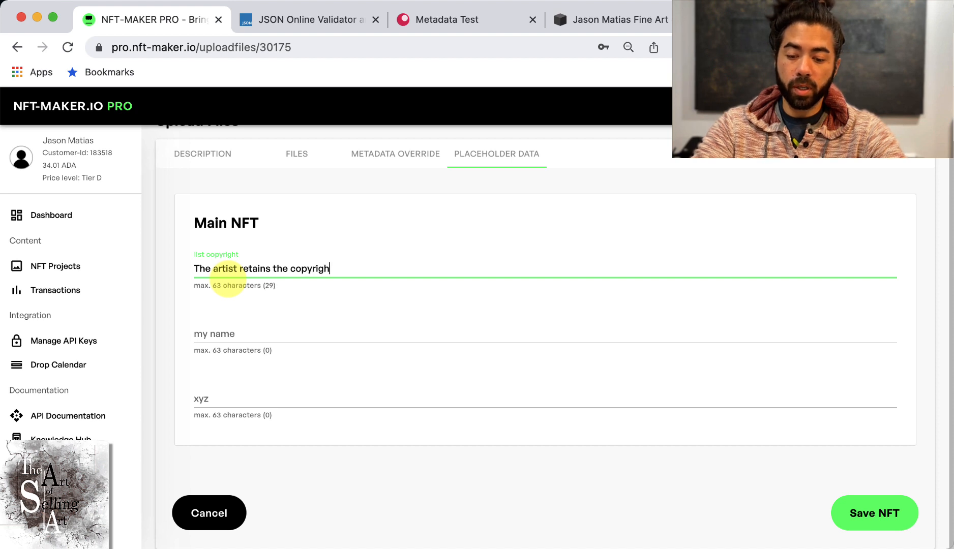
type("t to this ar")
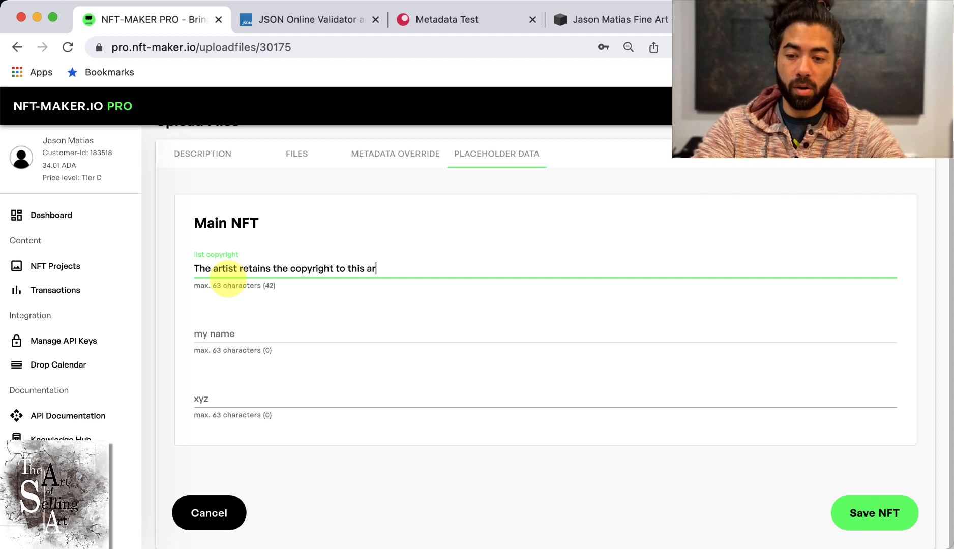
type("t.")
Step: Enter the artist's full name in the my name placeholder and set the xyz placeholder to 300x100
left_click(216, 325)
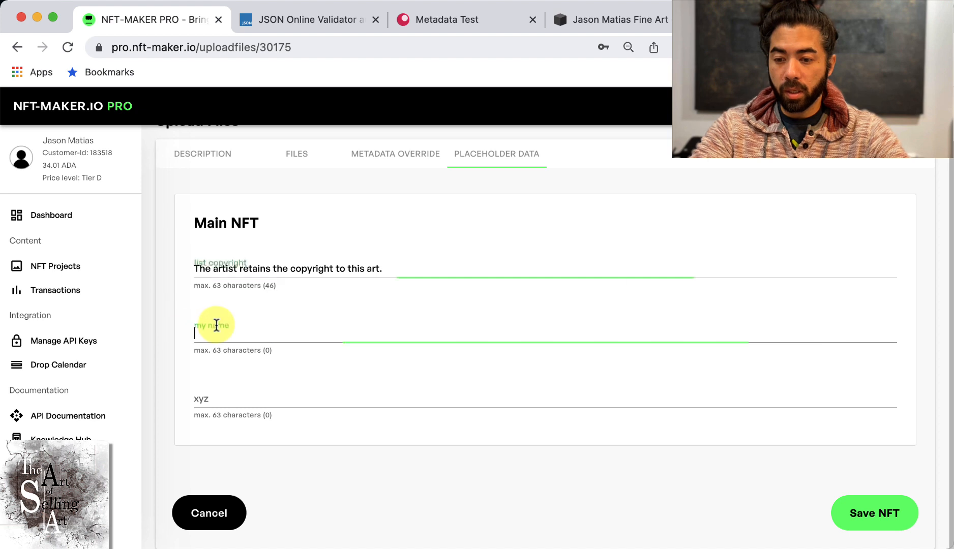
type("Jason Matias")
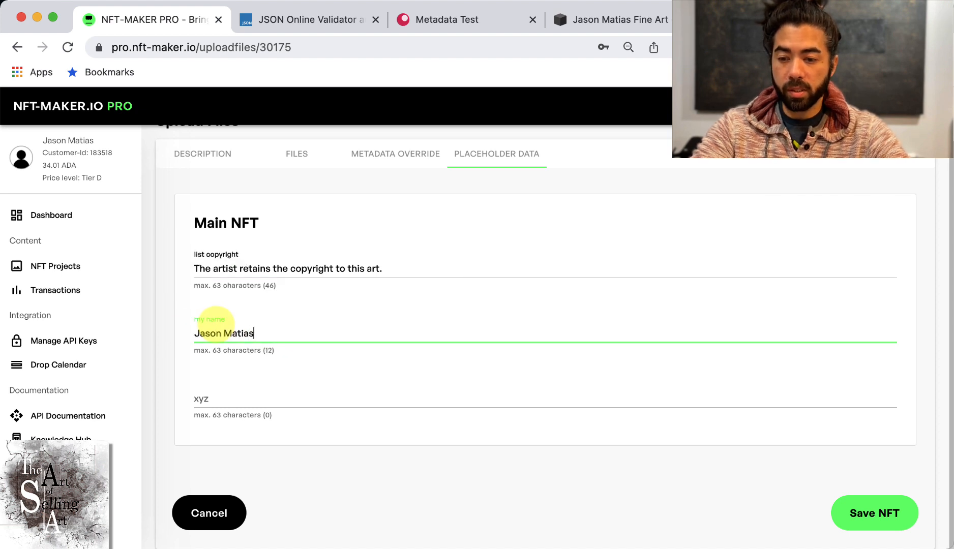
left_click(216, 394)
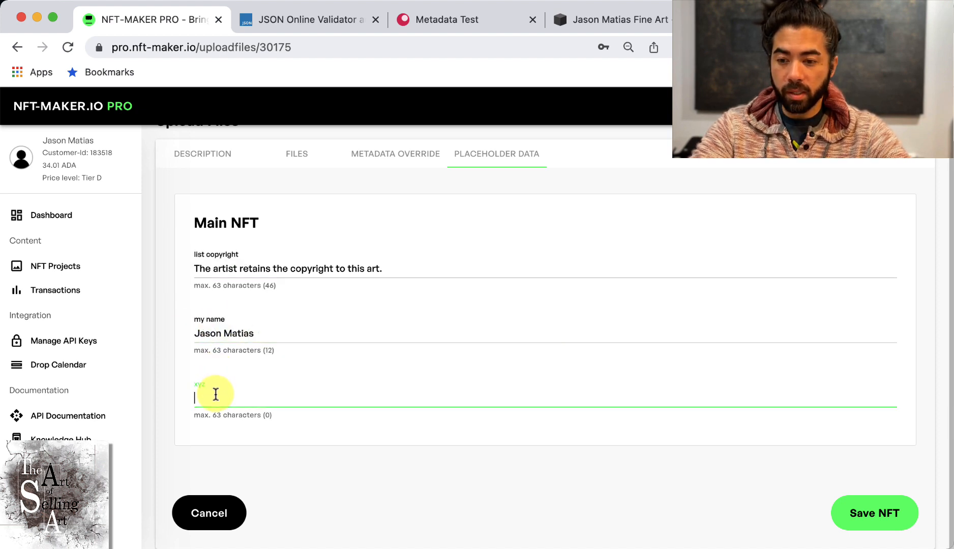
left_click(207, 387)
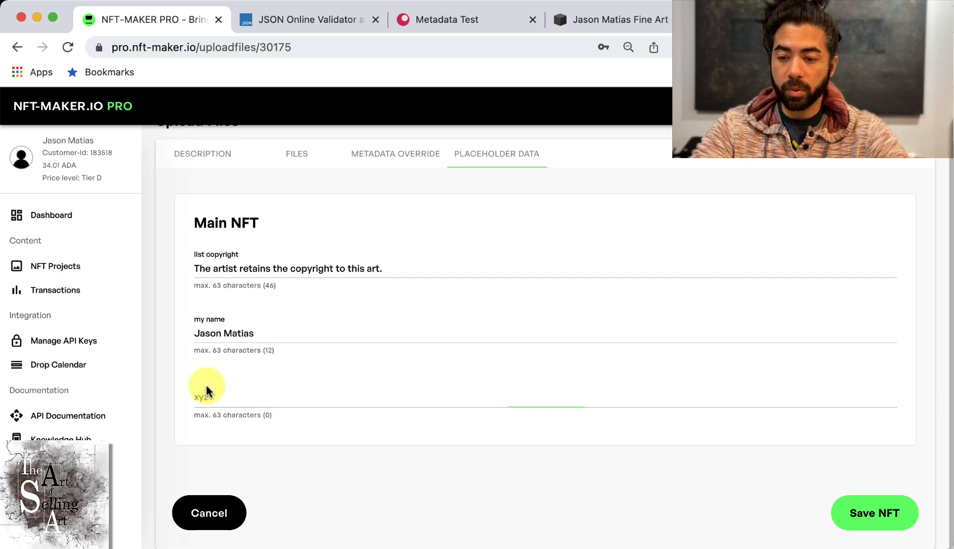
left_click(216, 402)
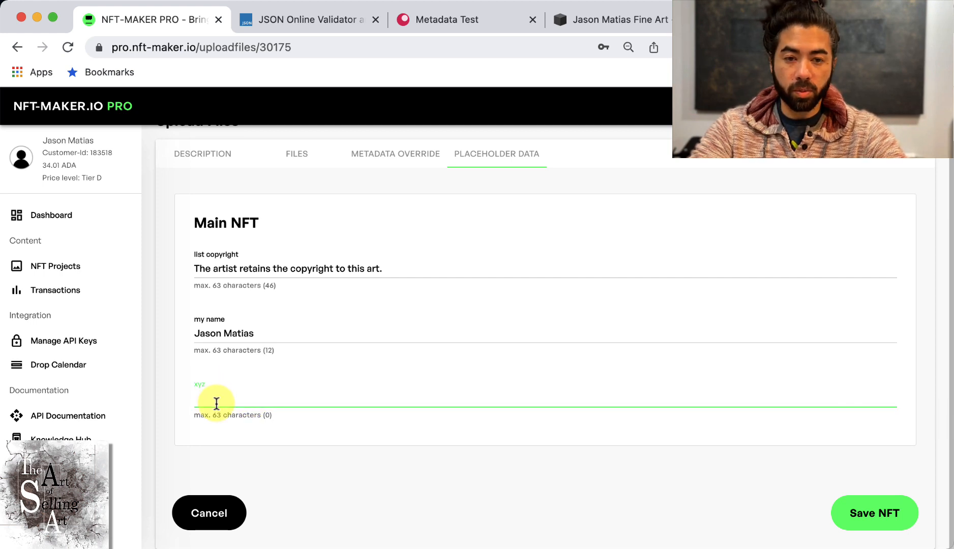
type("300x1")
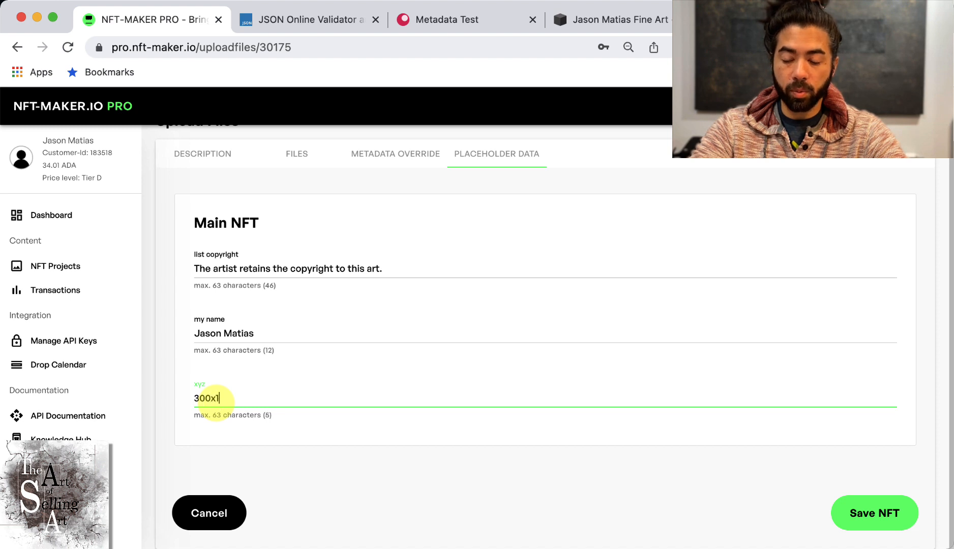
type("00")
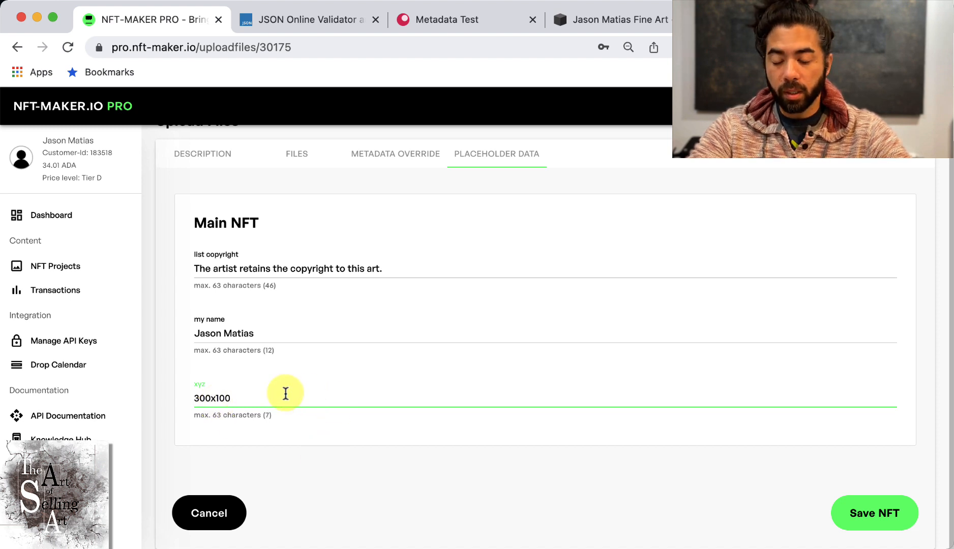
Step: Save the NFT with its completed placeholder data
left_click(245, 390)
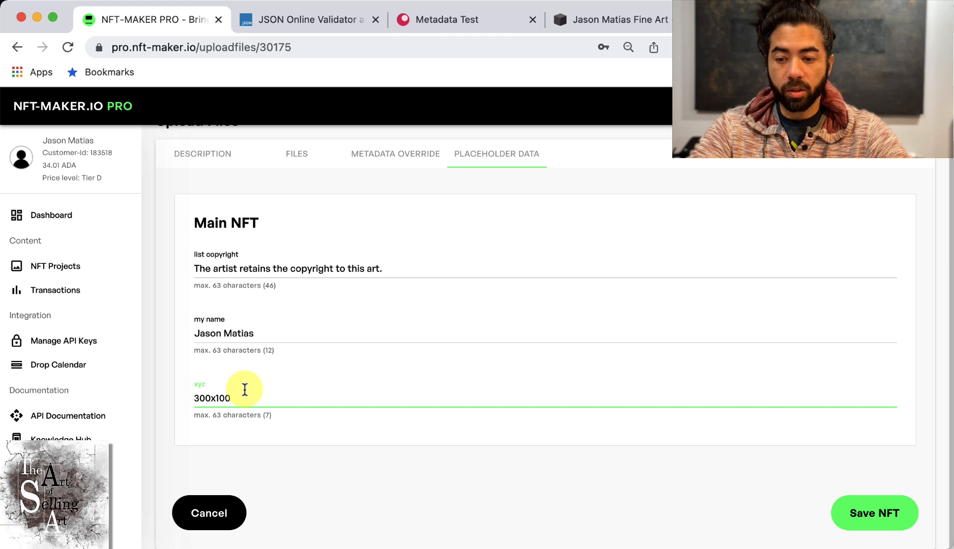
left_click_drag(244, 390, 198, 391)
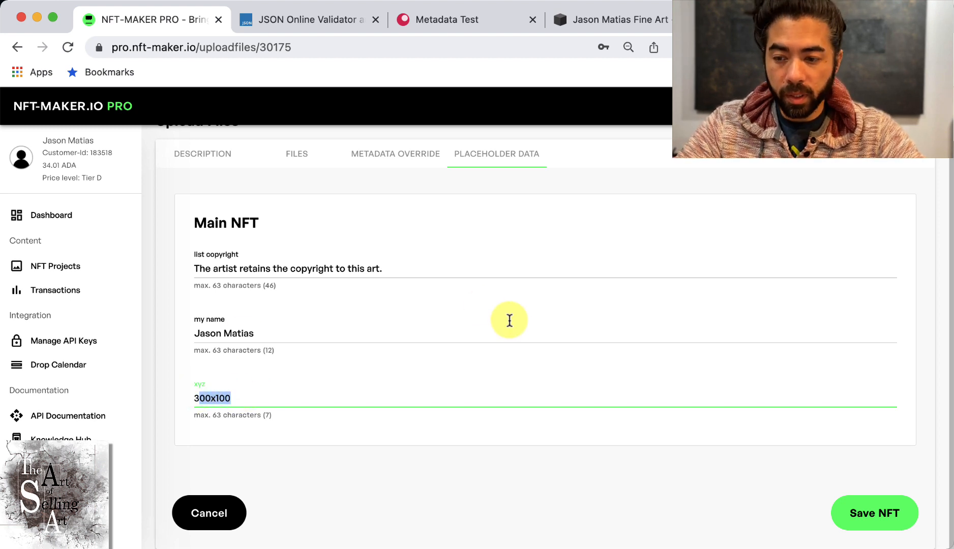
left_click(862, 515)
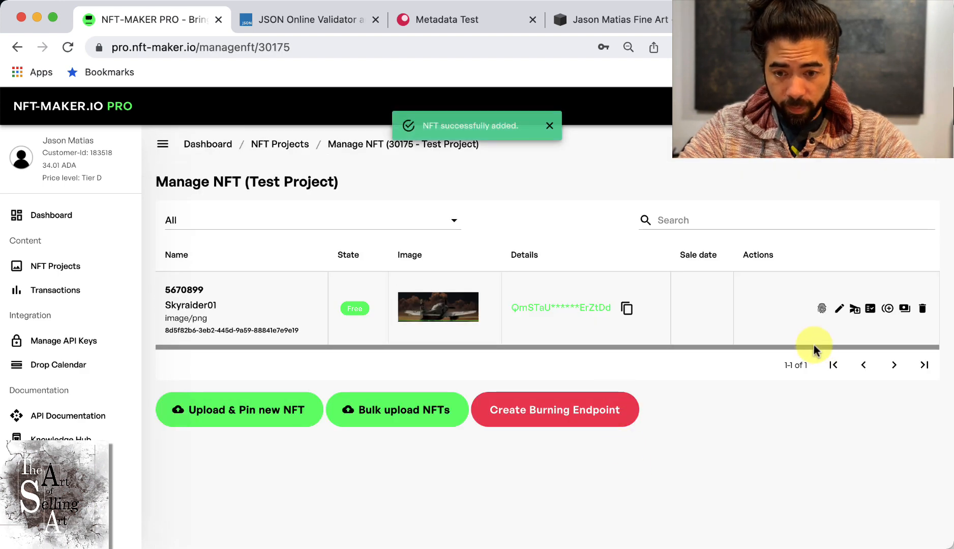
Step: Open the metadata of the Skyraider01 NFT, copy it to the clipboard and close it
left_click(821, 308)
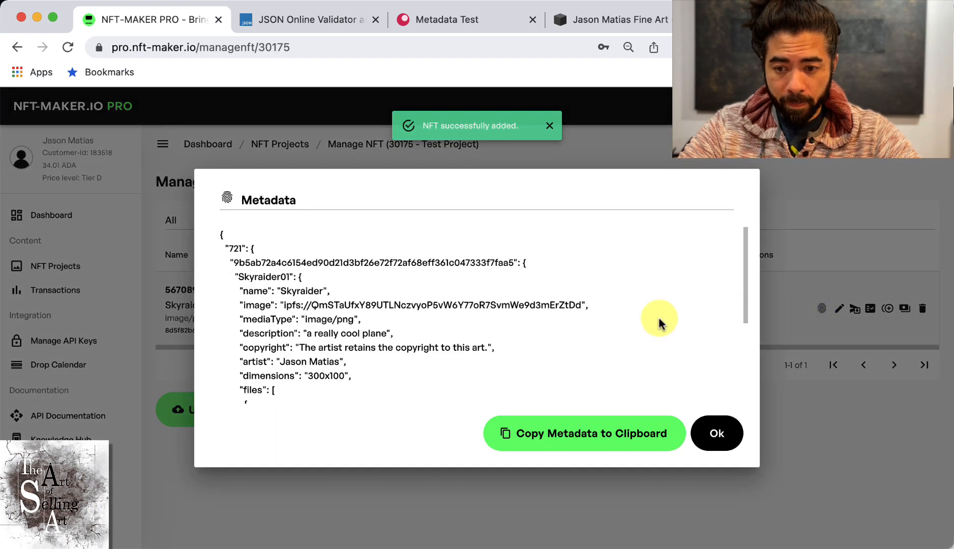
scroll(543, 349, "down", 5)
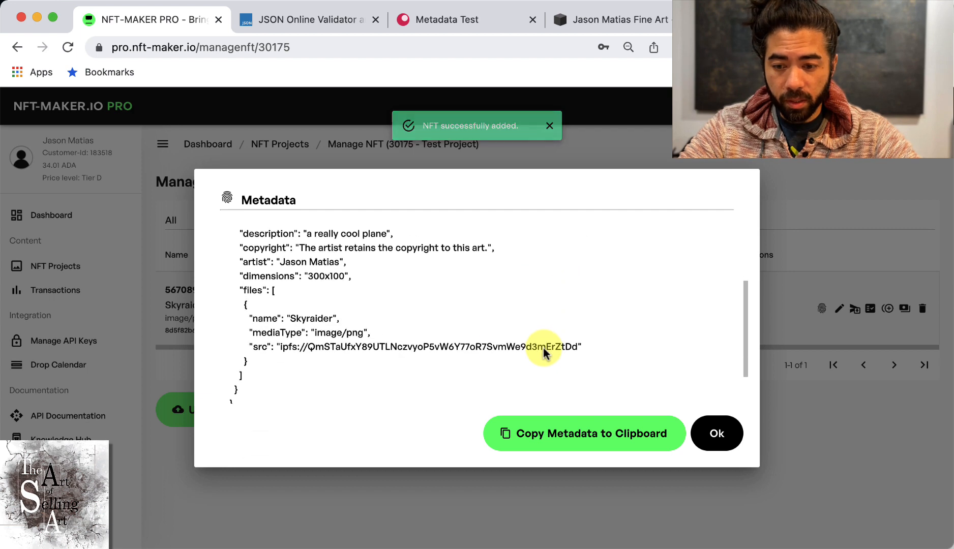
left_click(557, 435)
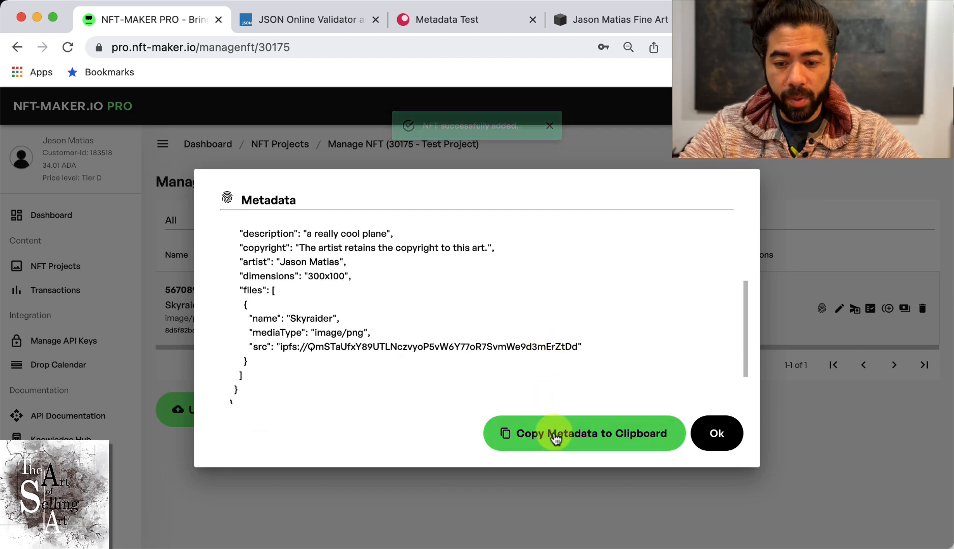
left_click(721, 436)
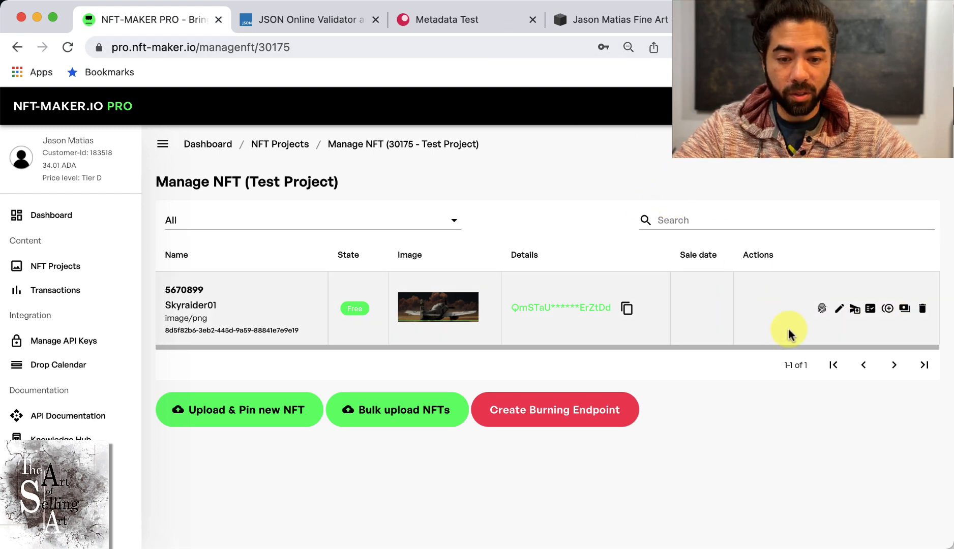
Step: Switch to the pool.pm Metadata Test page, paste the copied metadata and review the NFT preview
left_click(435, 20)
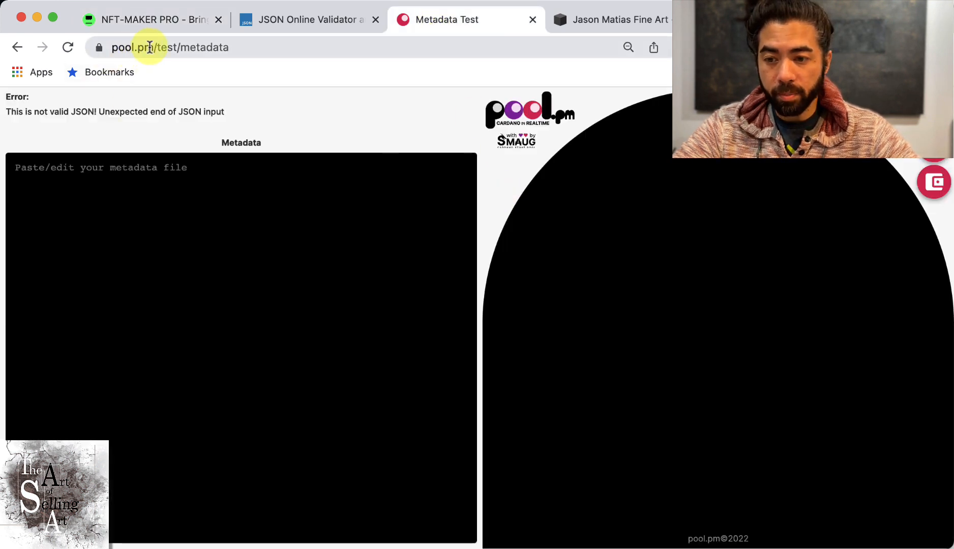
left_click(255, 251)
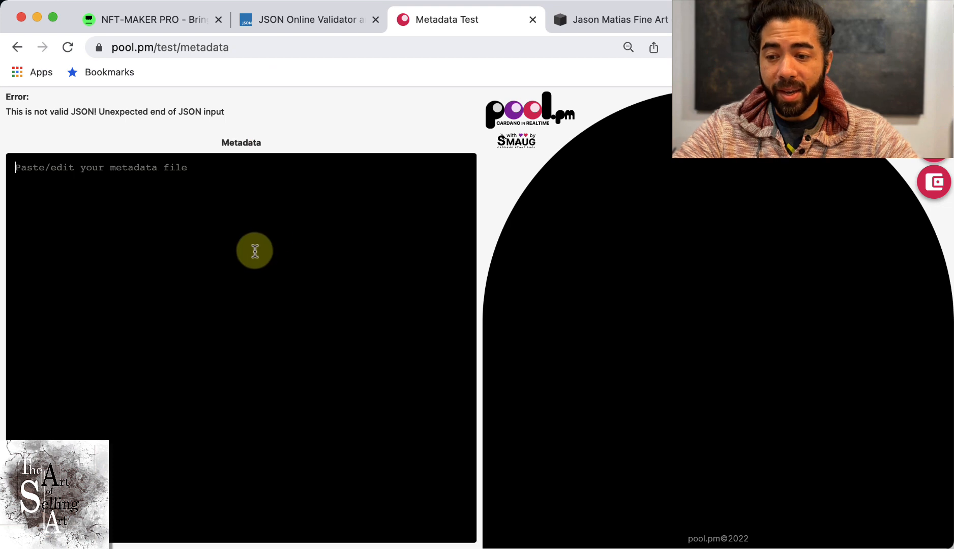
key("super+v")
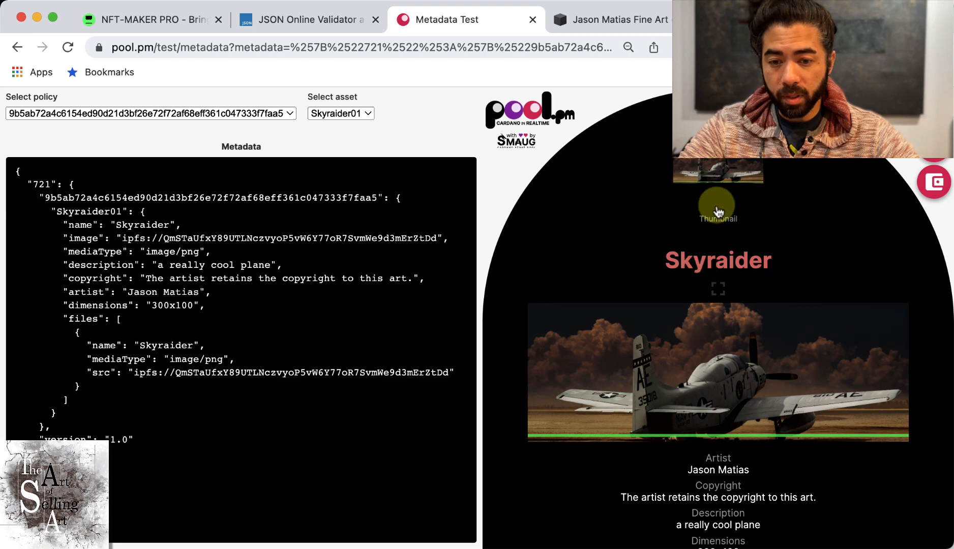
scroll(642, 274, "down", 2)
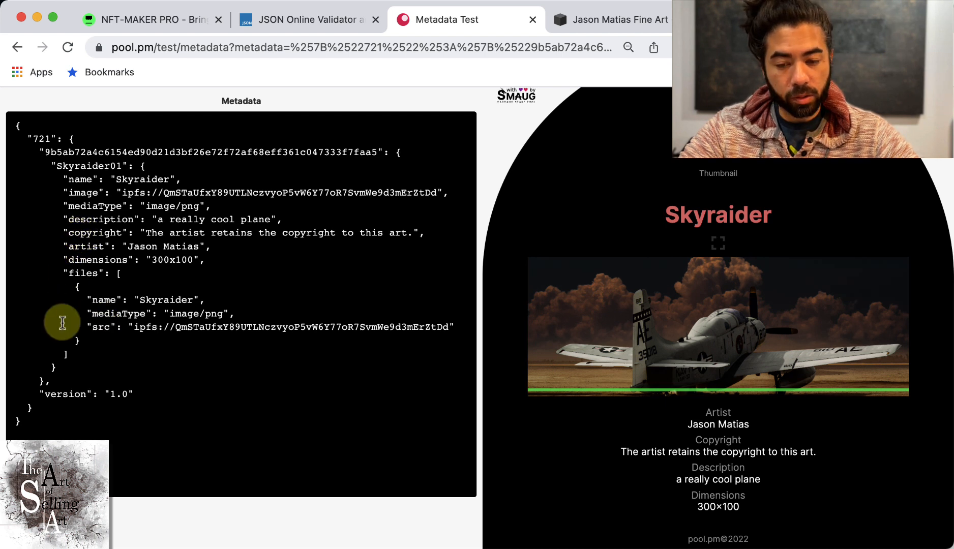
Step: Capitalize the artist, dimensions and description keys in the metadata to Artist, Dimensions and Description
left_click(71, 246)
key("BackSpace")
type("A")
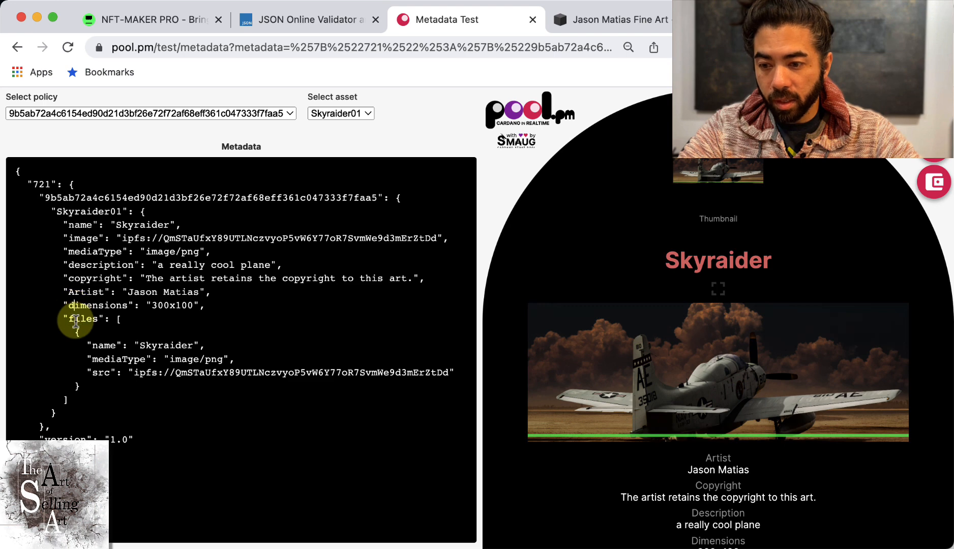
key("BackSpace")
type("D")
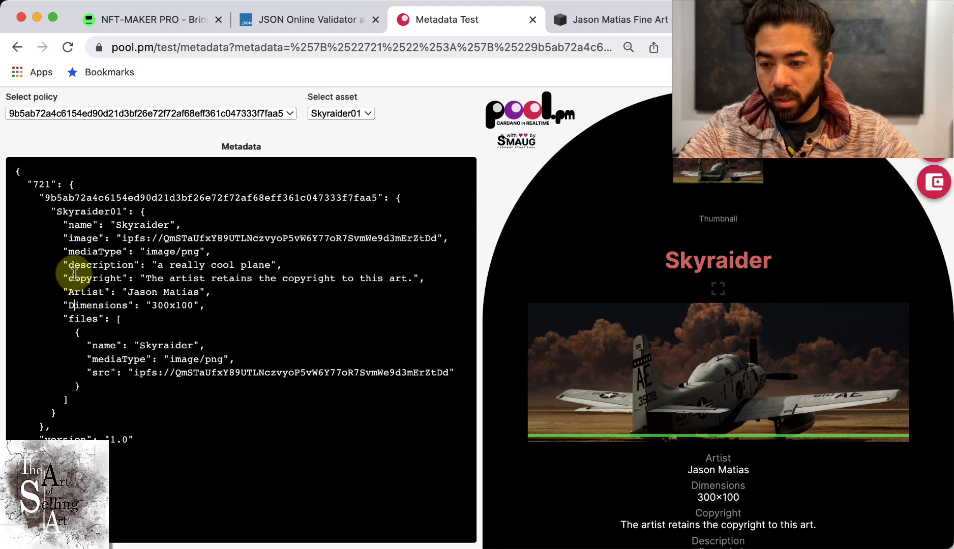
left_click(74, 265)
key("BackSpace")
type("D")
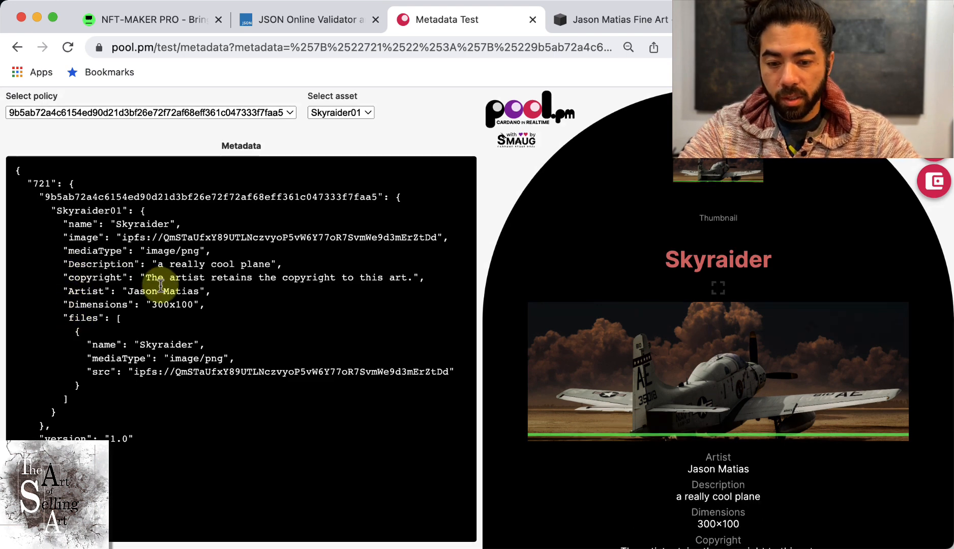
Step: Add a "type" entry with the value "fighter plane" to the metadata, on a new line below Dimensions
scroll(232, 300, "down", 2)
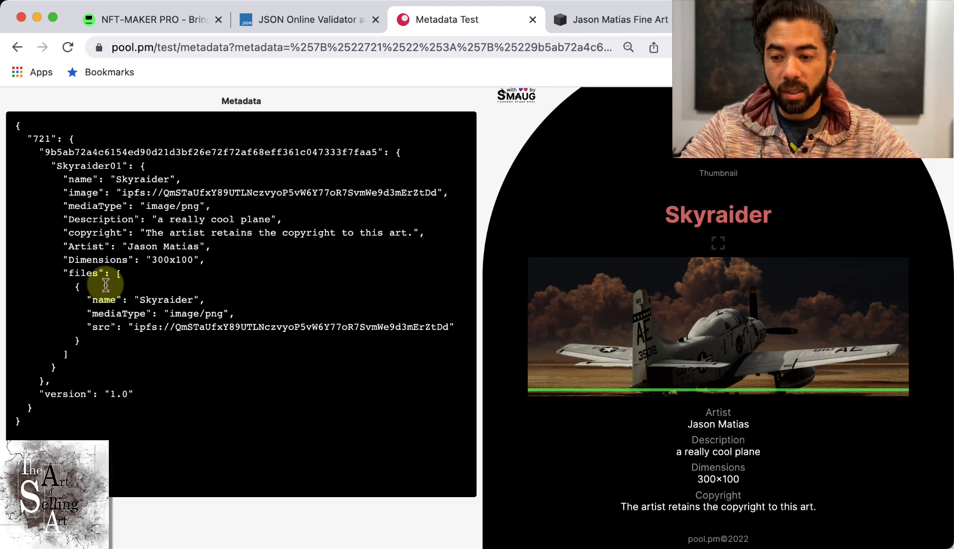
left_click(243, 264)
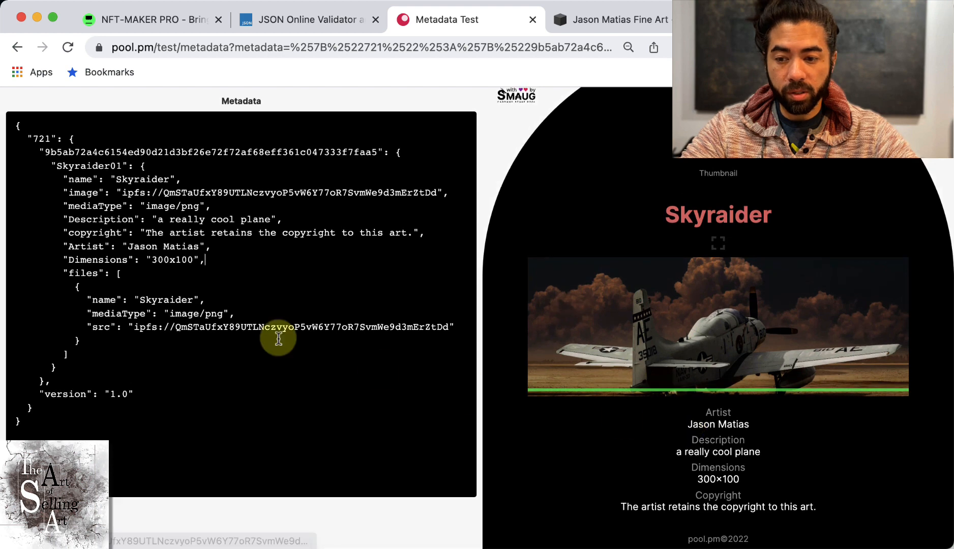
key("Return")
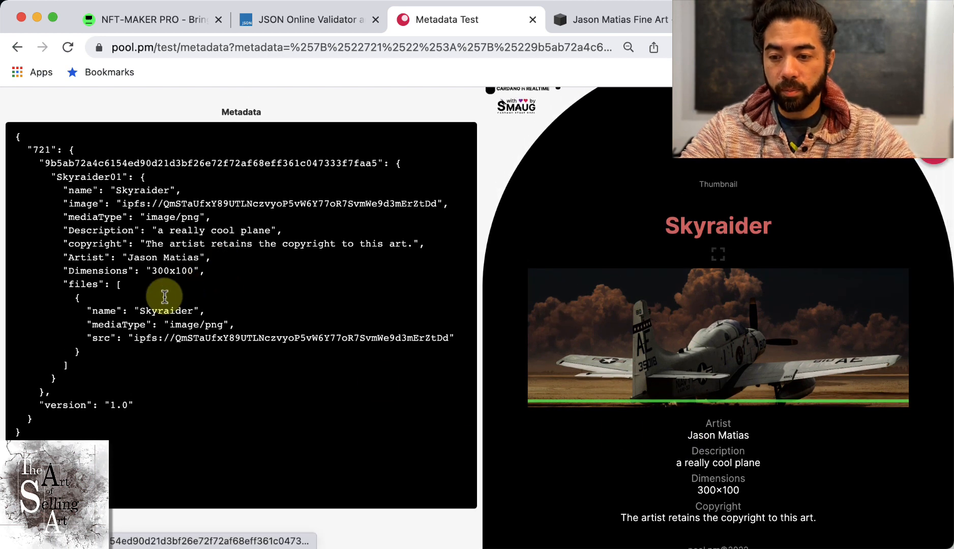
left_click(237, 280)
left_click(235, 274)
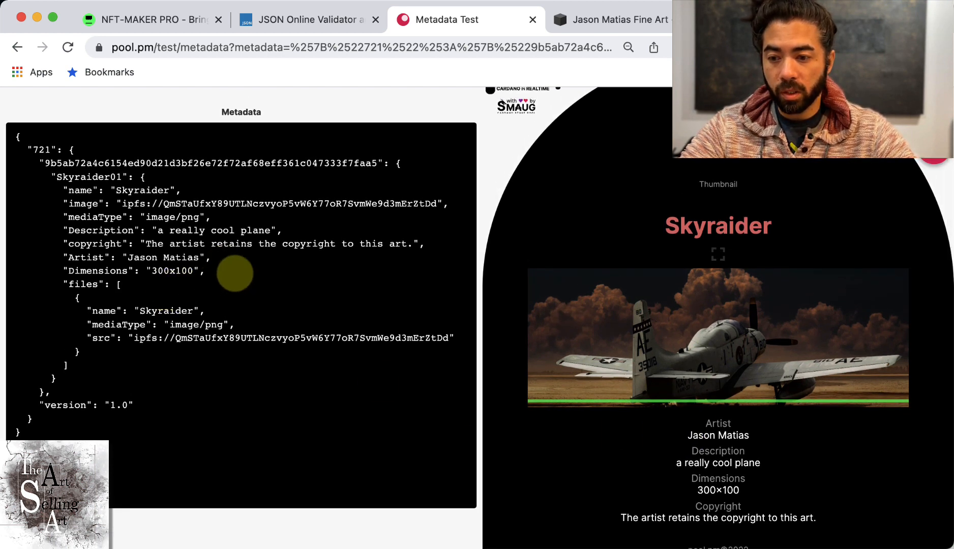
key("Return")
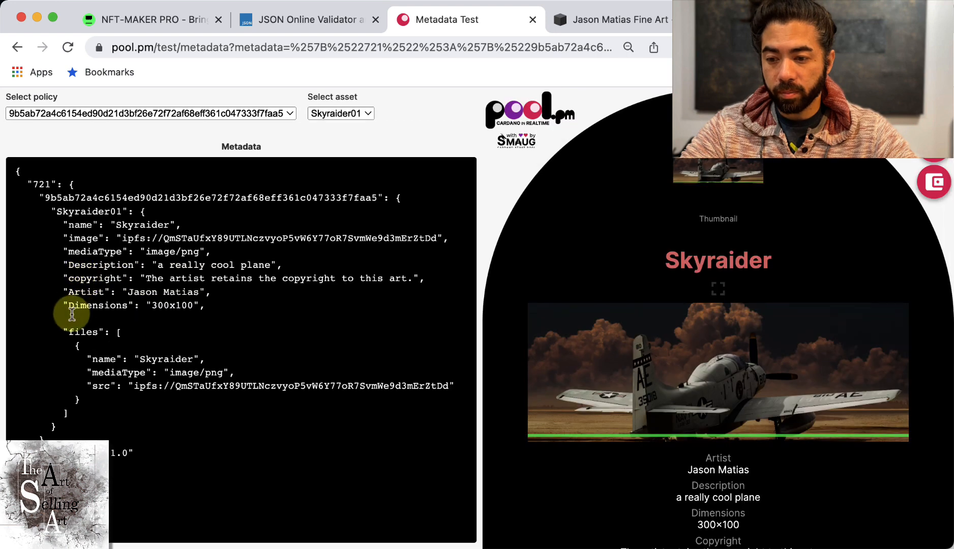
left_click(72, 314)
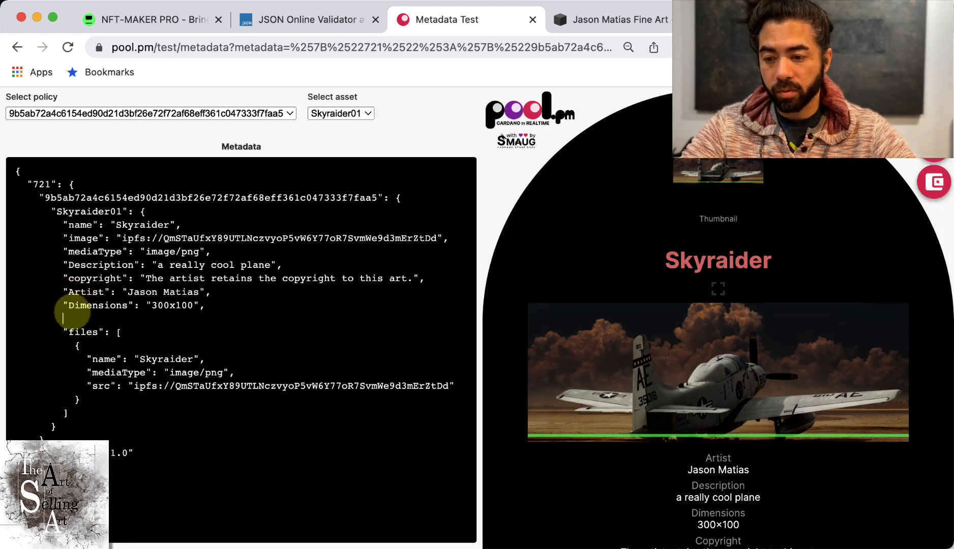
type("\"type")
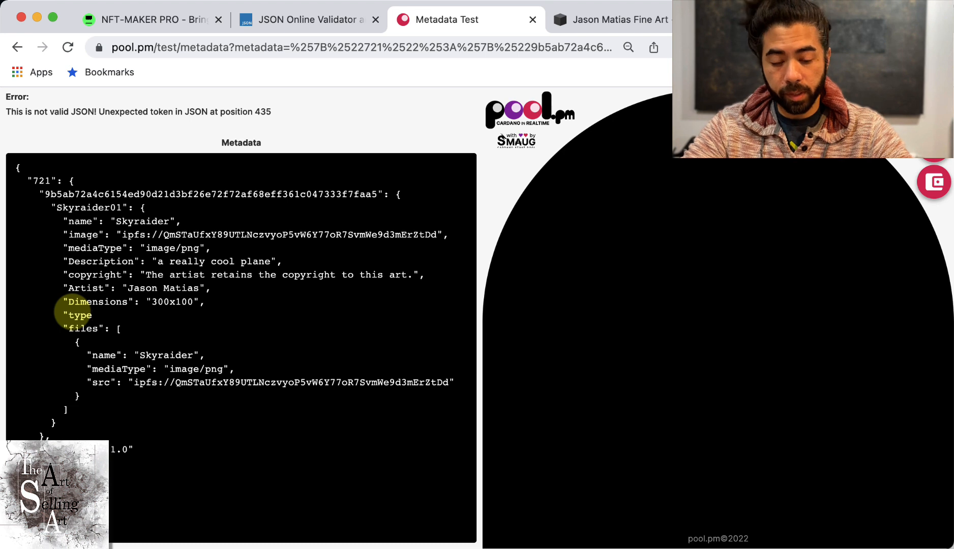
type("\"")
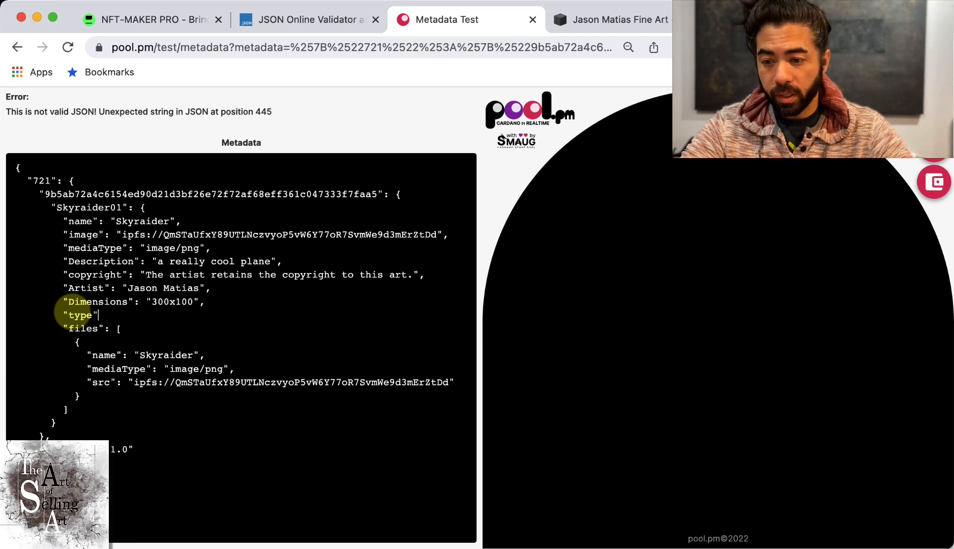
type(":")
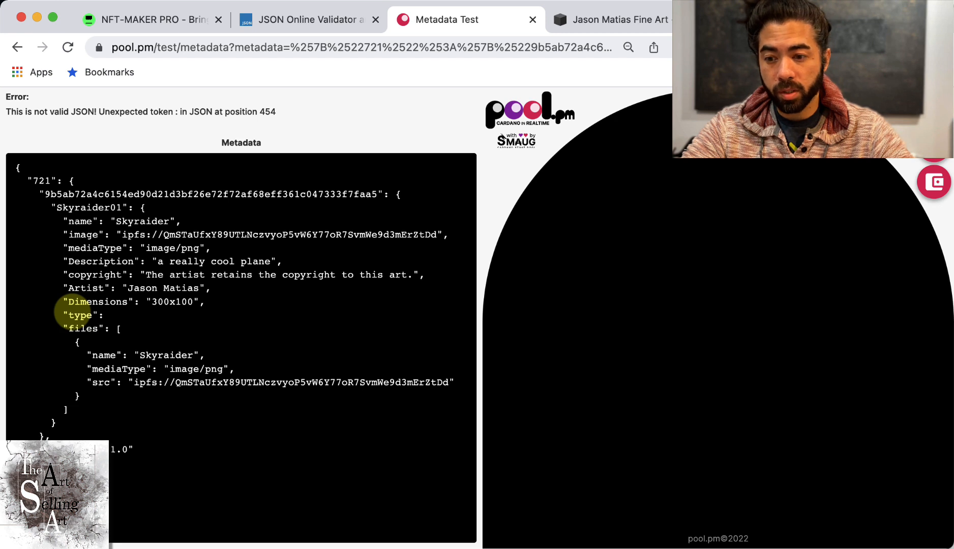
type(" \"fighter plane")
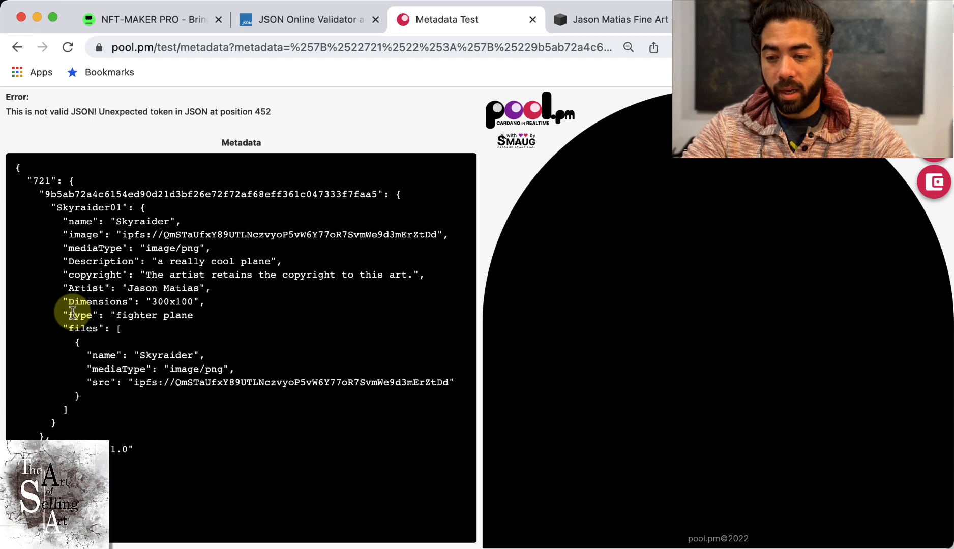
type("\"")
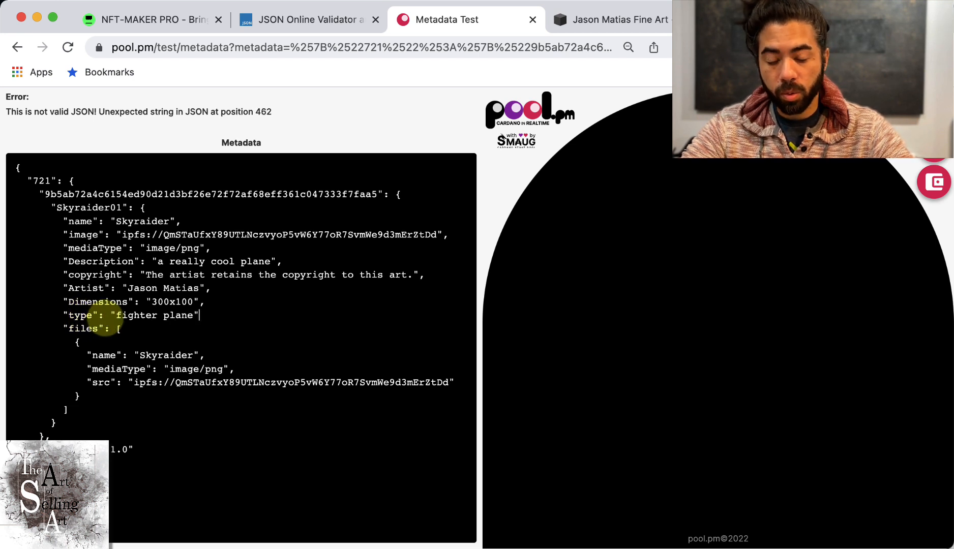
type(",")
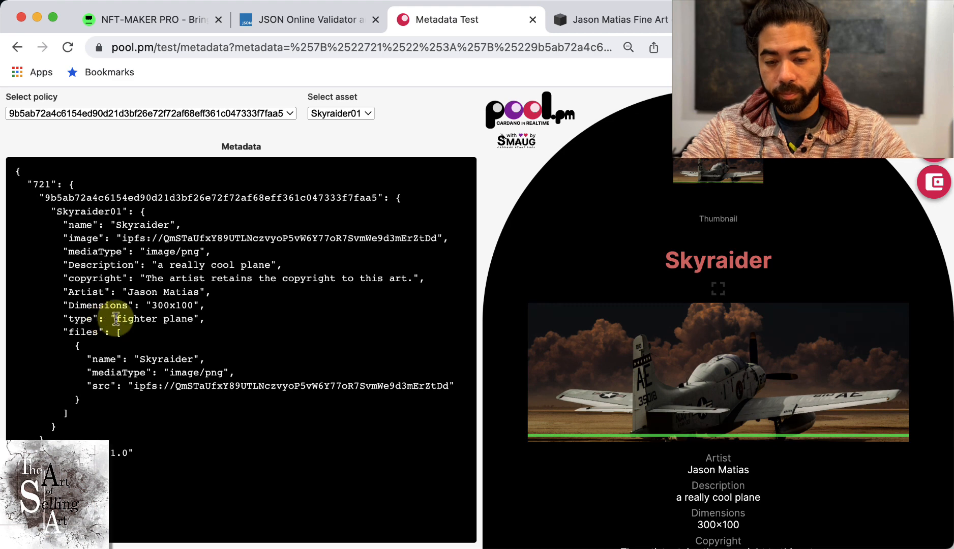
Step: Capitalize the type key in the metadata to Type
scroll(577, 419, "down", 3)
scroll(578, 419, "down", 1)
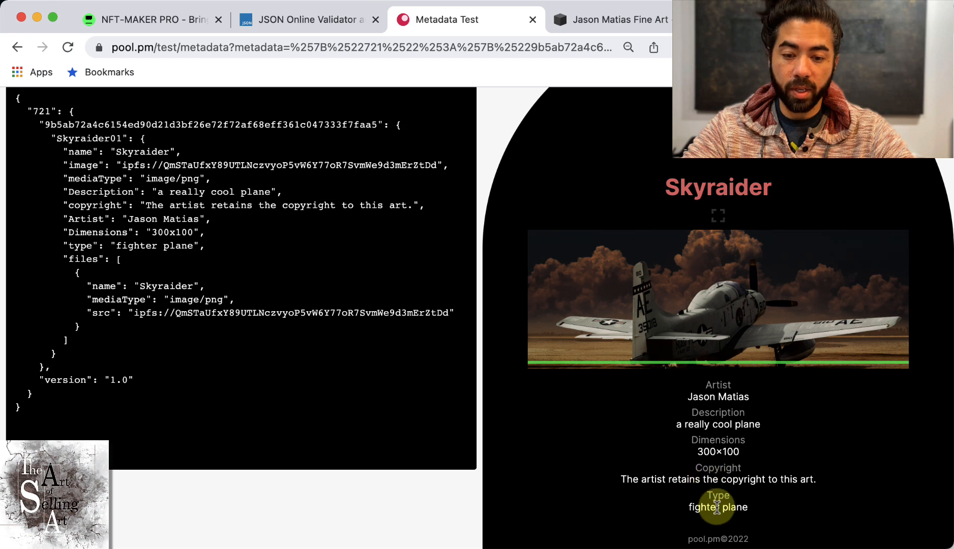
left_click(74, 246)
key("BackSpace")
type("T")
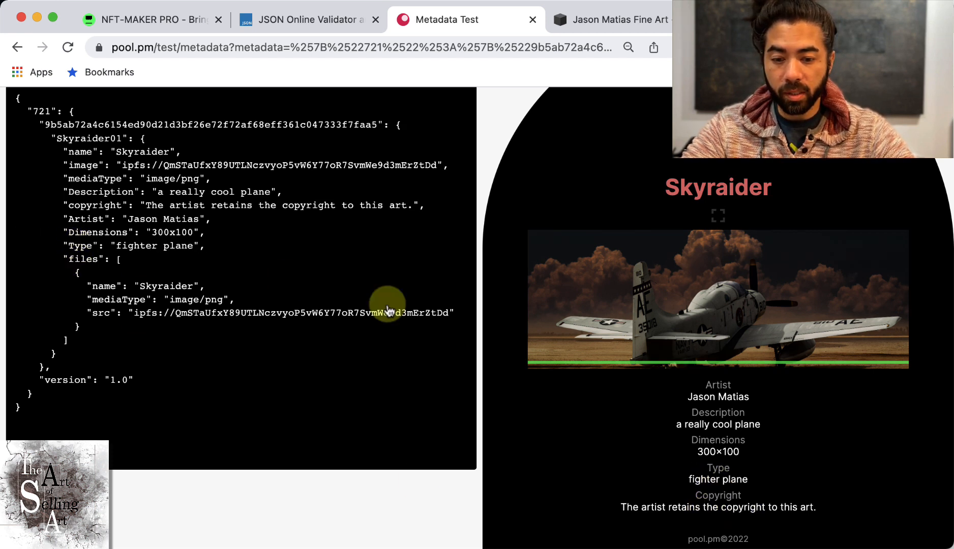
Step: Review the edited metadata against the order and labels of the attributes in the Skyraider preview
scroll(692, 496, "up", 2)
scroll(683, 496, "down", 2)
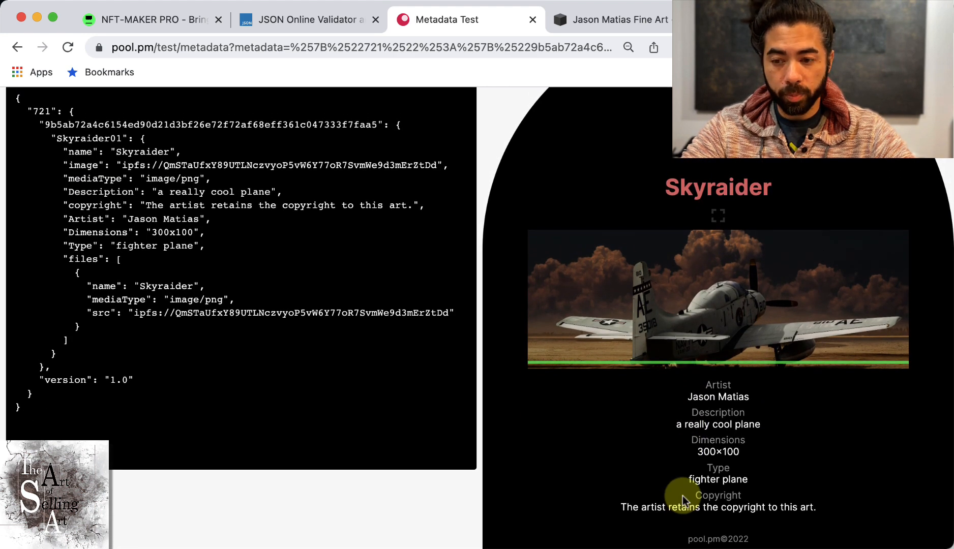
scroll(314, 359, "up", 3)
scroll(314, 359, "down", 3)
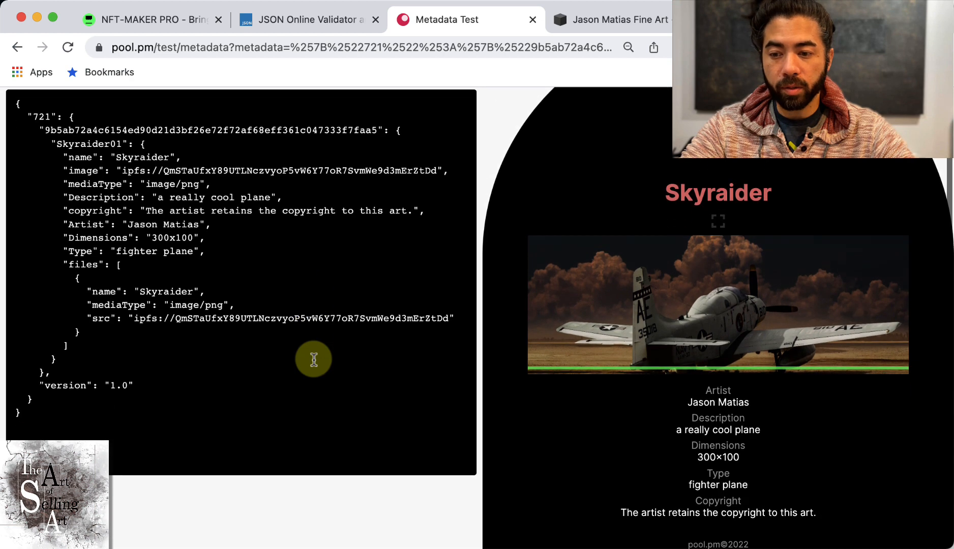
scroll(625, 437, "down", 1)
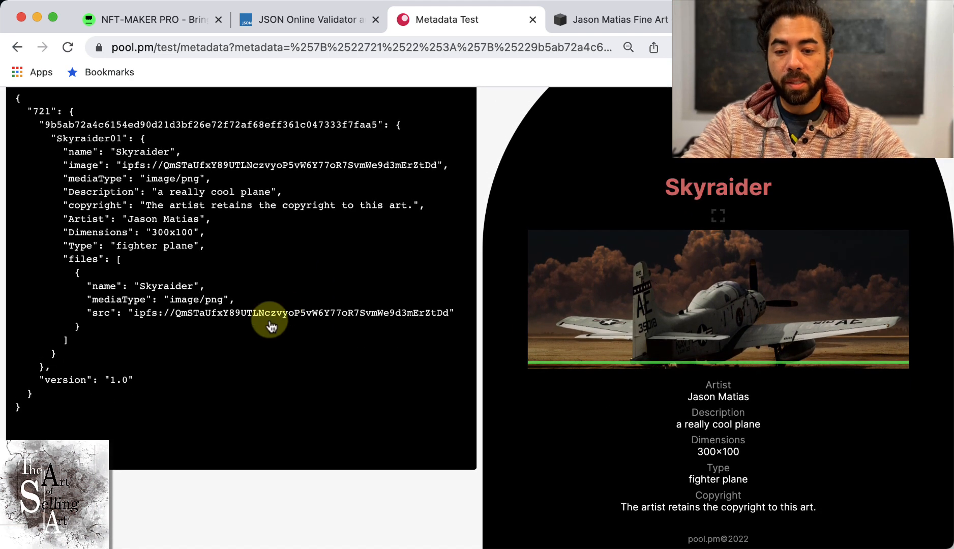
scroll(787, 436, "up", 3)
scroll(787, 436, "down", 3)
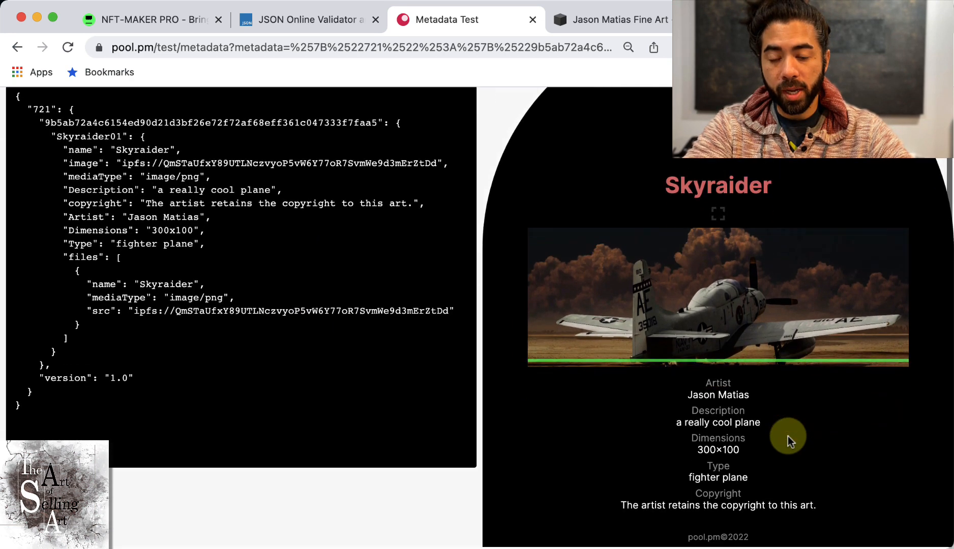
scroll(788, 436, "up", 1)
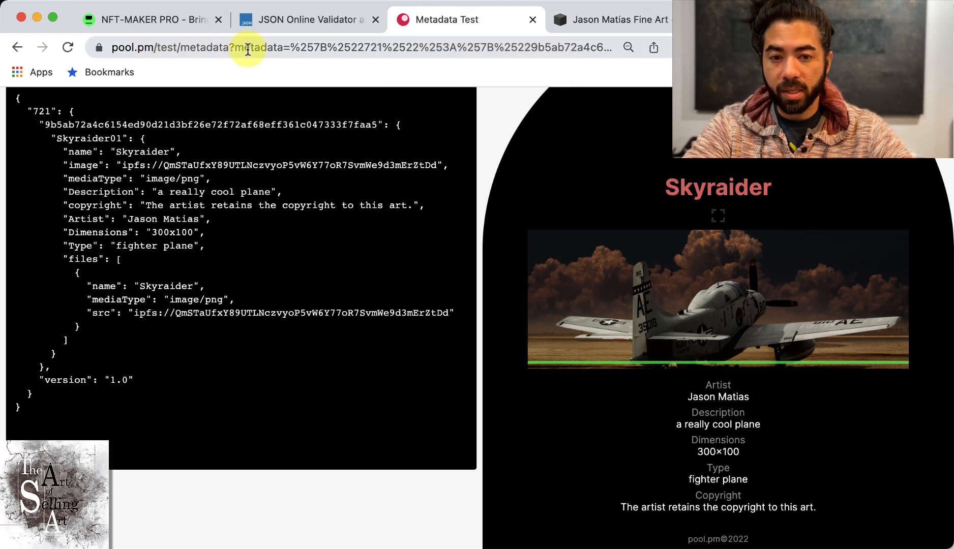
Step: Switch to NFT-MAKER PRO and set up duplication of Skyraider01 with 4 duplicates, starting number 2 and 3 leading zeros
left_click(124, 23)
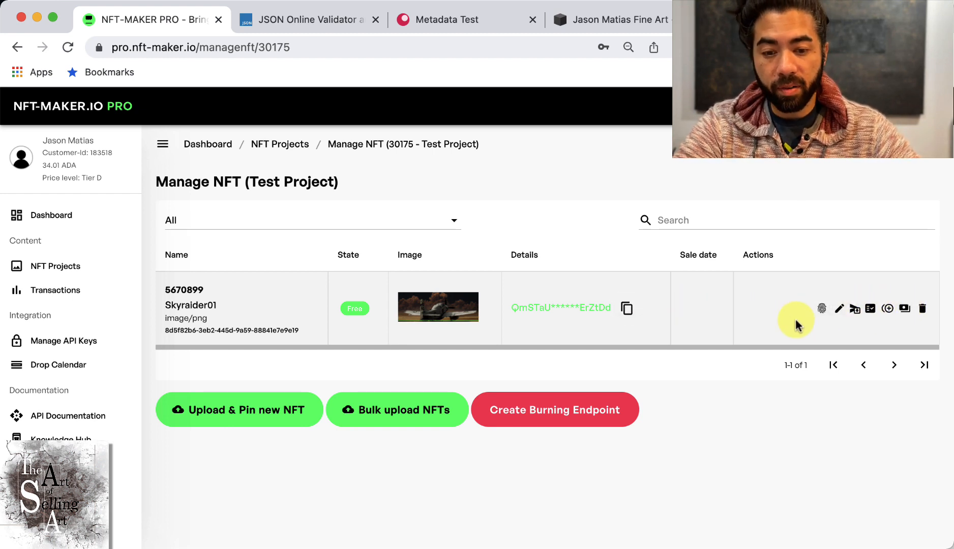
left_click(886, 309)
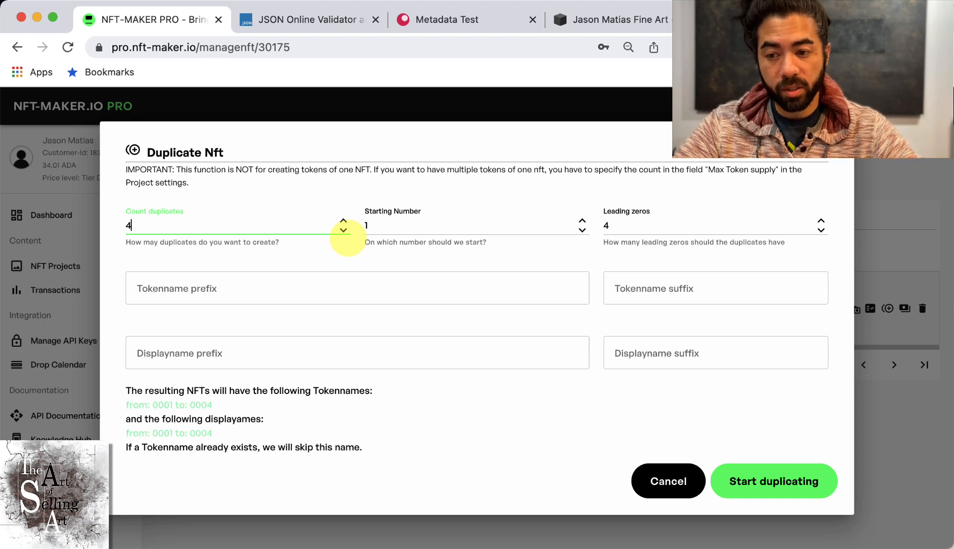
left_click(411, 228)
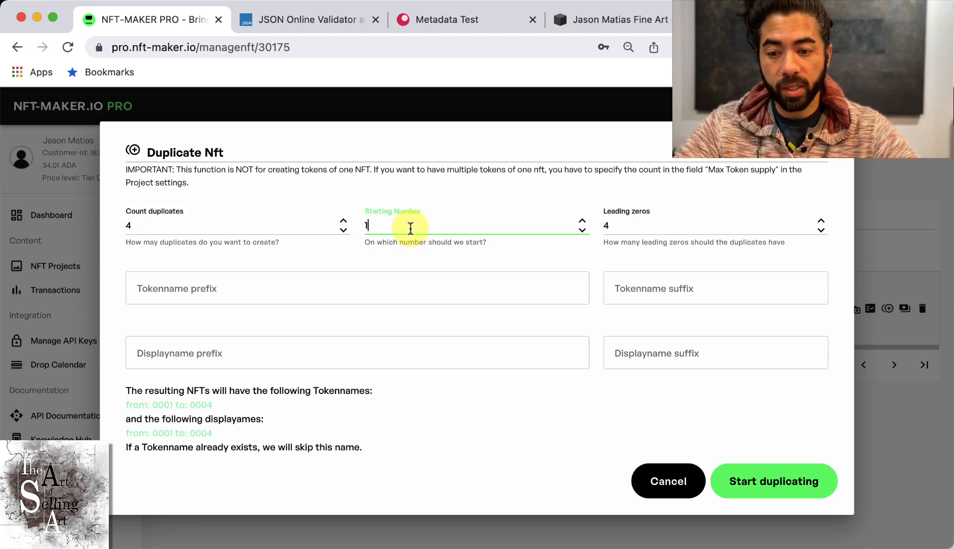
left_click(705, 221)
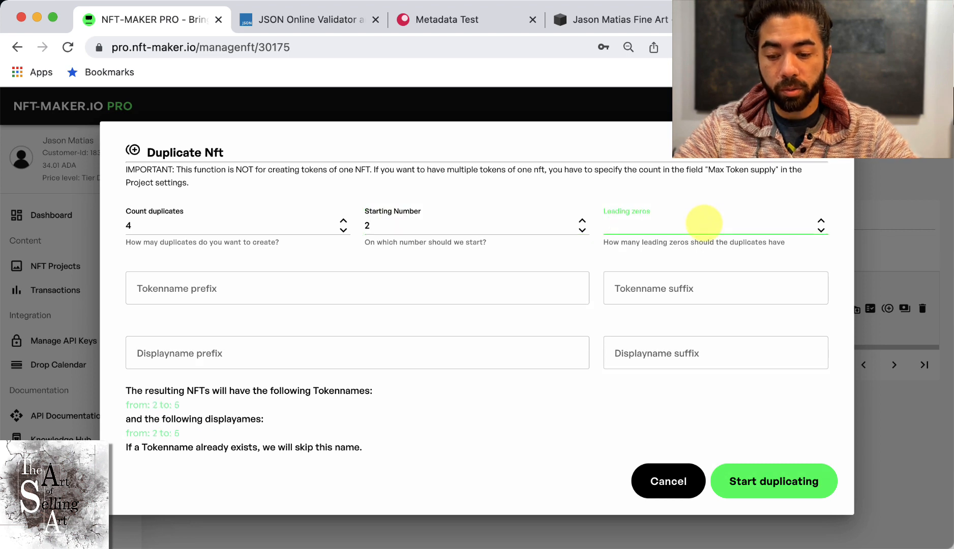
Step: Set both the tokenname and displayname prefixes to Skyraider and run the duplication
left_click(371, 293)
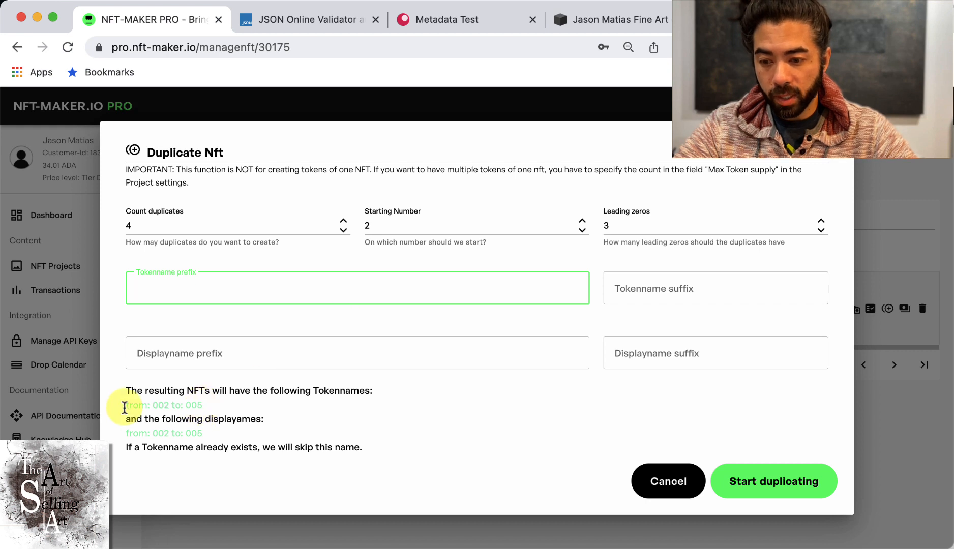
type("Skyraider")
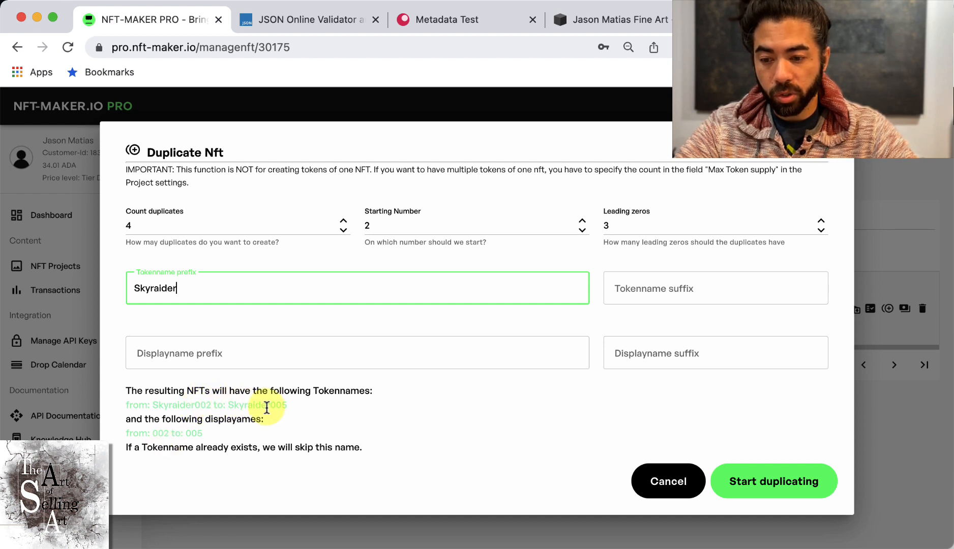
left_click(213, 353)
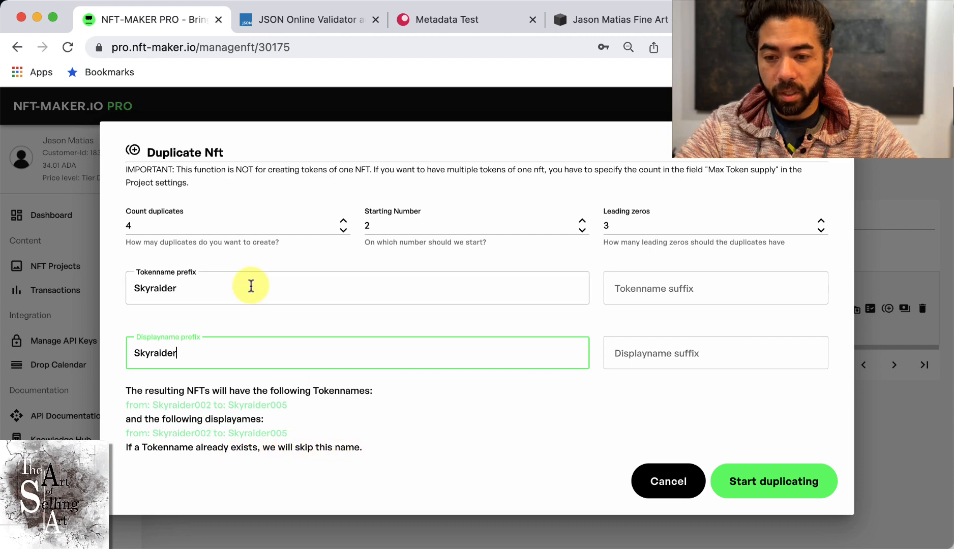
left_click(755, 489)
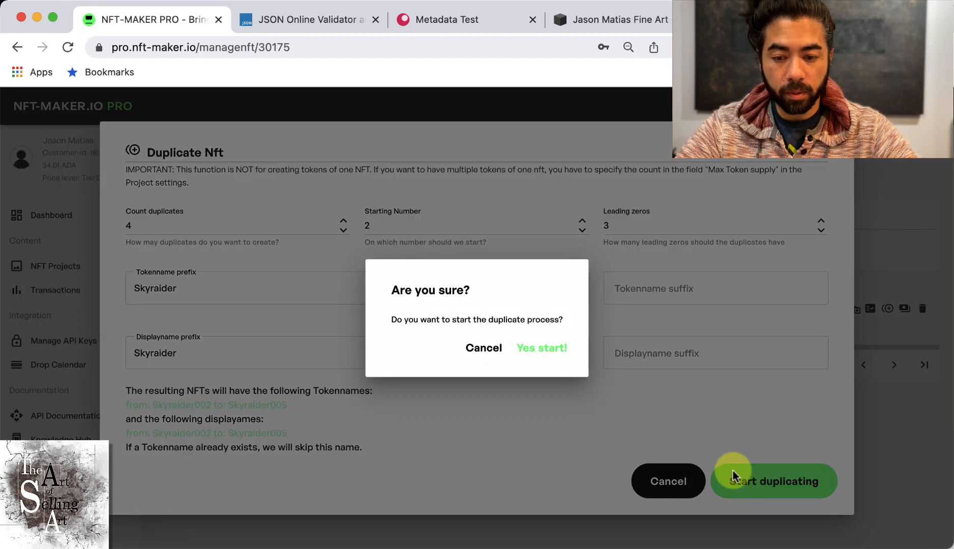
left_click(540, 347)
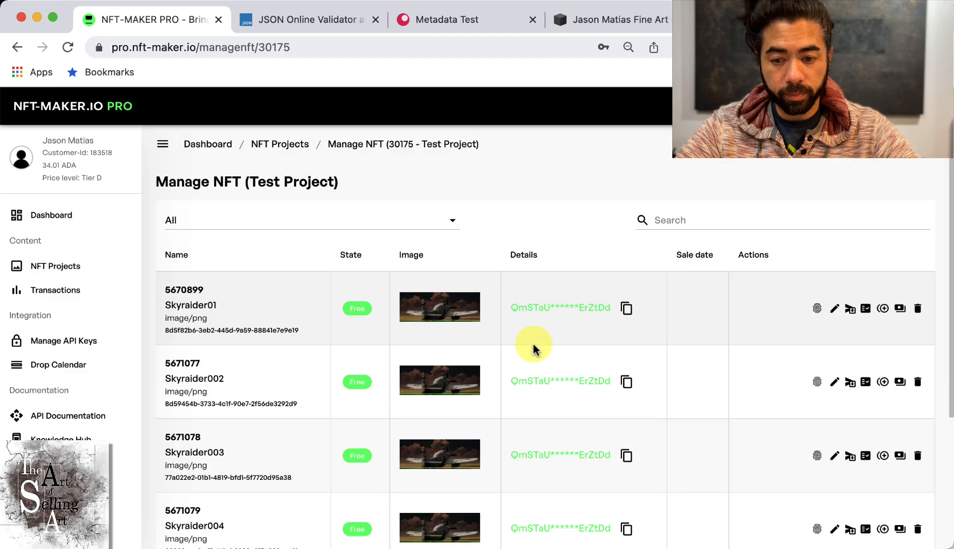
Step: Look through the Test Project NFT list to check the duplicated Skyraider tokens and their names
scroll(532, 347, "down", 3)
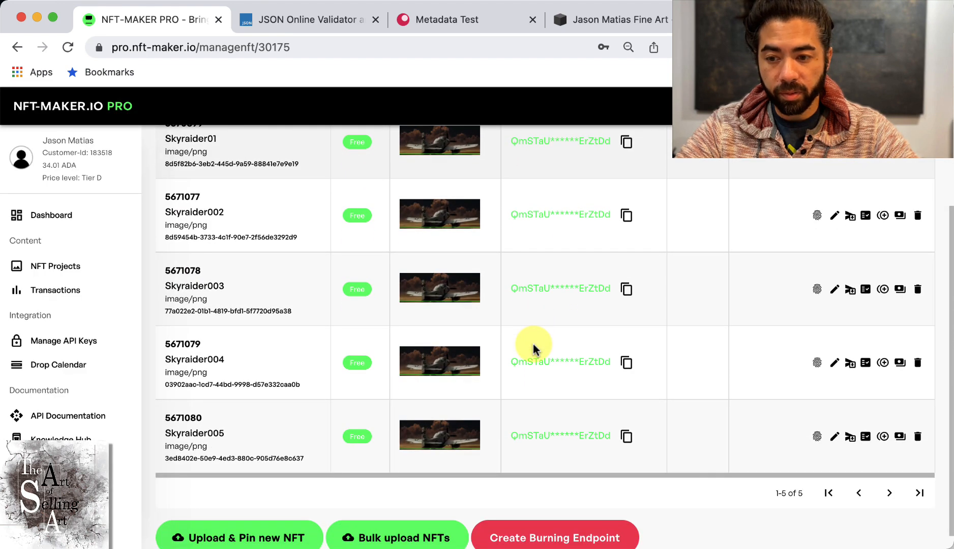
scroll(251, 259, "up", 3)
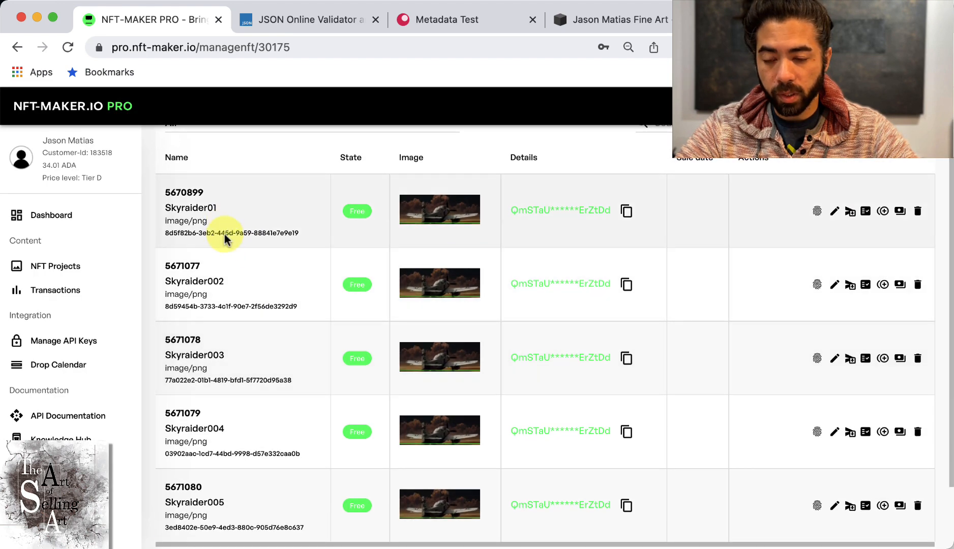
scroll(224, 277, "down", 3)
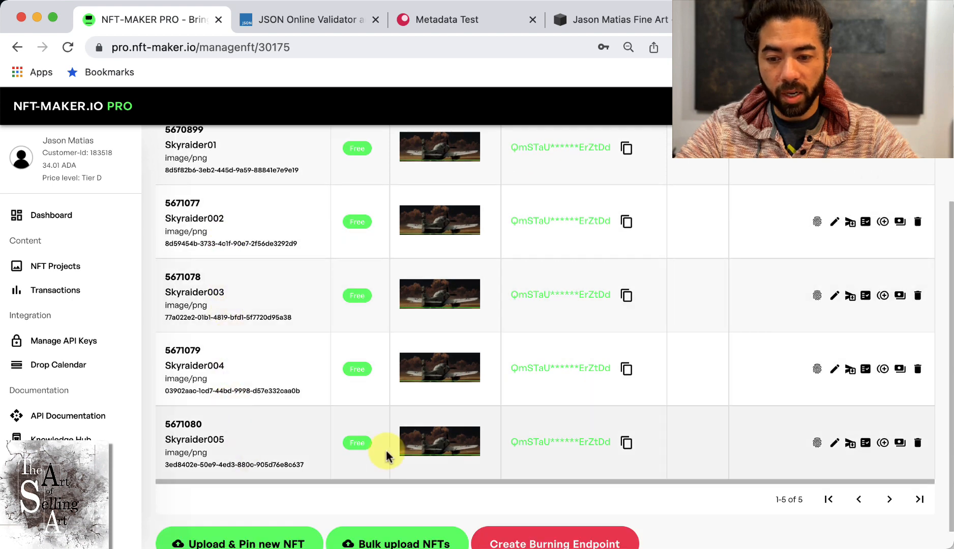
scroll(385, 454, "up", 3)
scroll(385, 454, "down", 3)
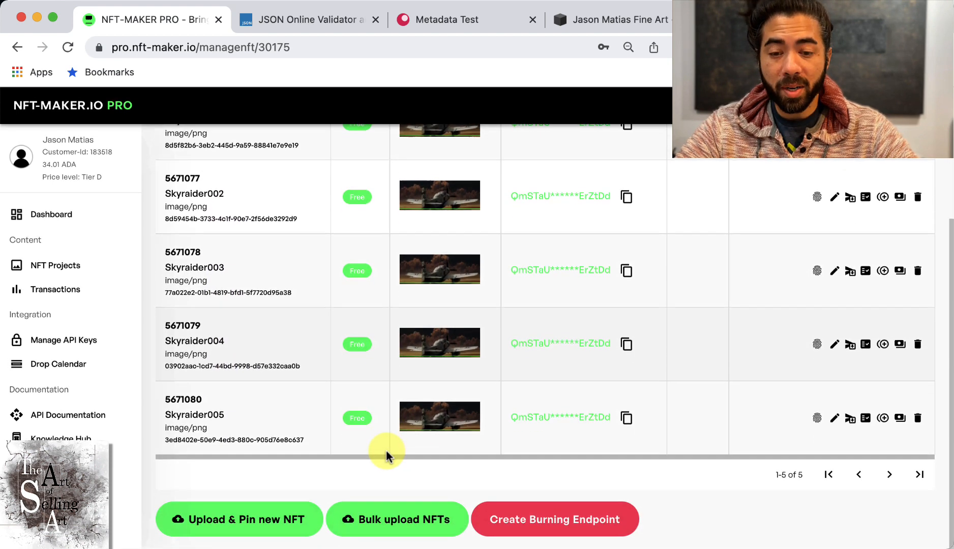
scroll(385, 449, "up", 5)
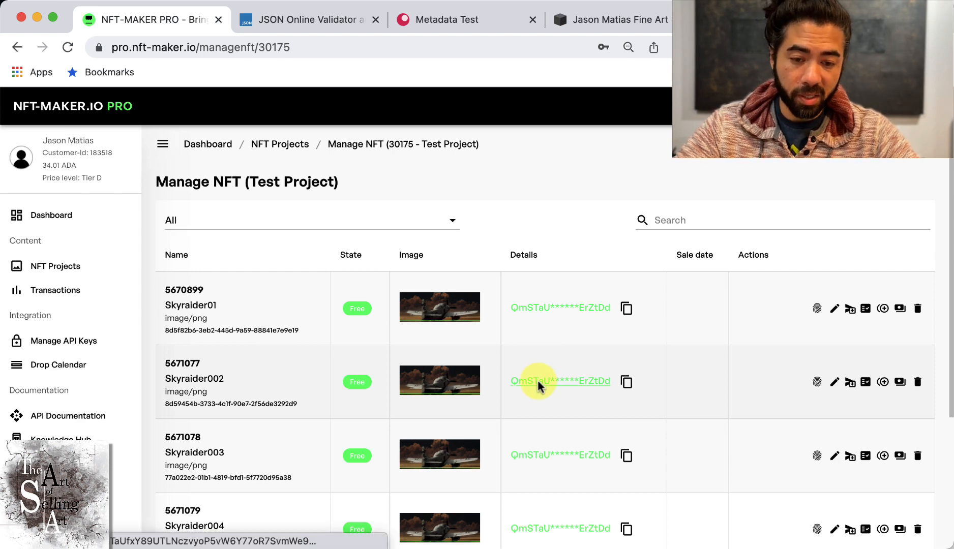
Step: Delete the Skyraider005 NFT from the Test Project list and accept the deletion warning
scroll(649, 305, "down", 4)
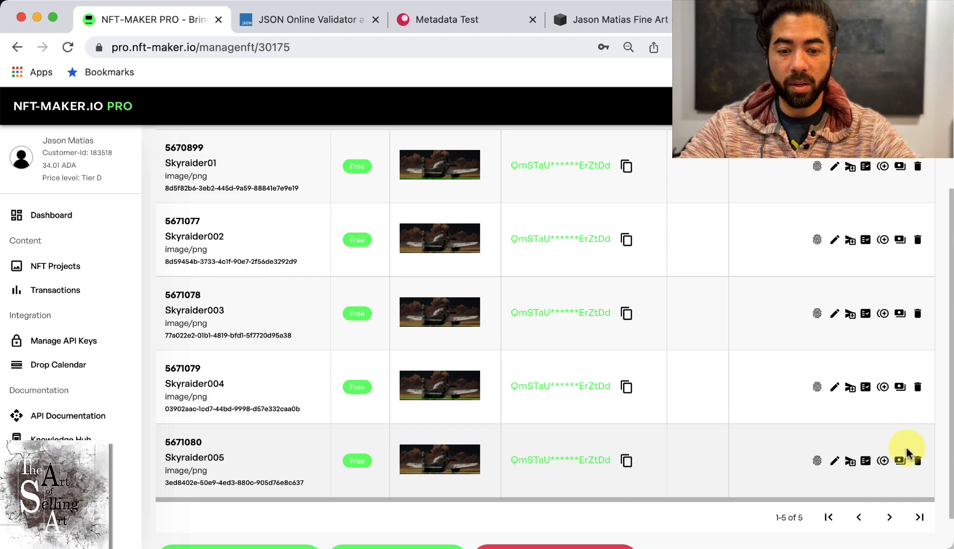
left_click(915, 463)
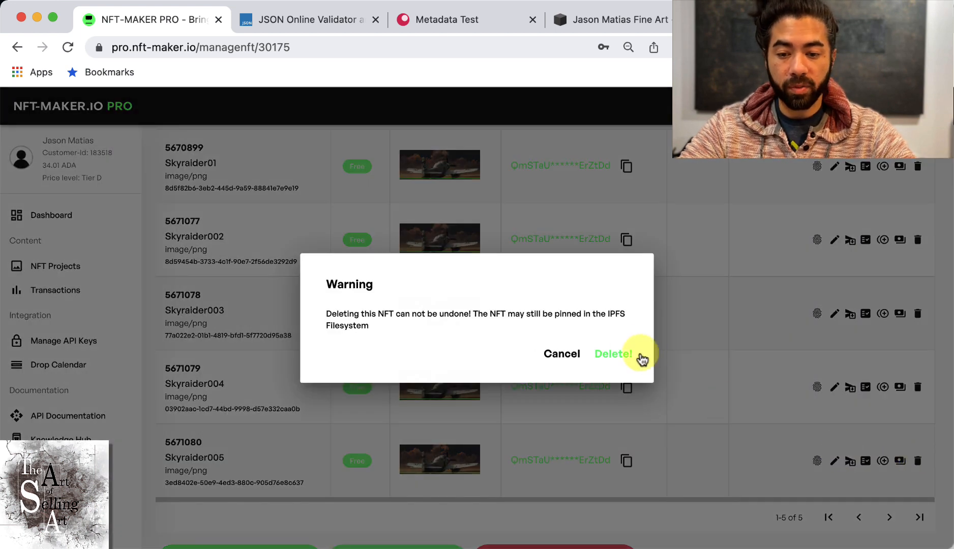
left_click(616, 353)
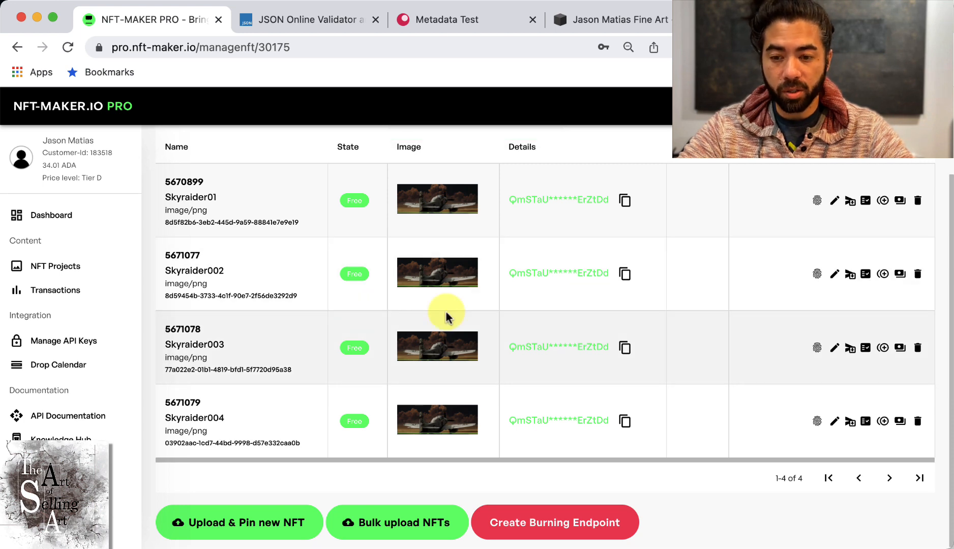
Step: Show the individual payment gateway link for Skyraider002, highlight its NFT identifier, and try out the gateway
scroll(669, 362, "up", 3)
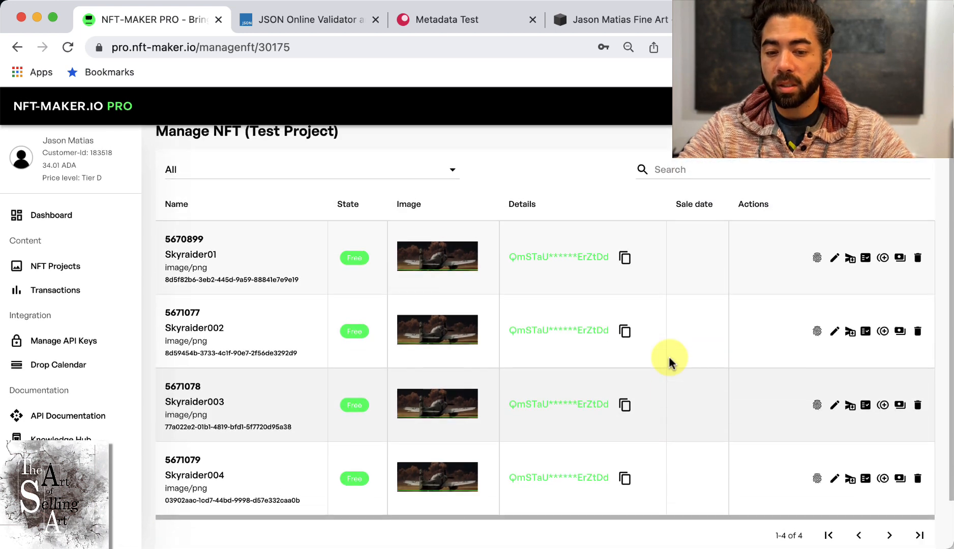
scroll(670, 362, "down", 3)
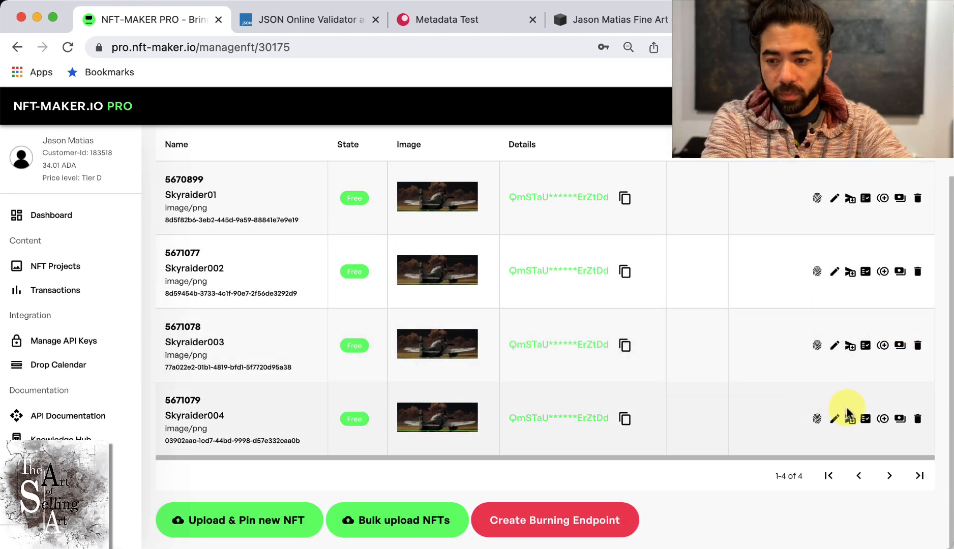
left_click(899, 273)
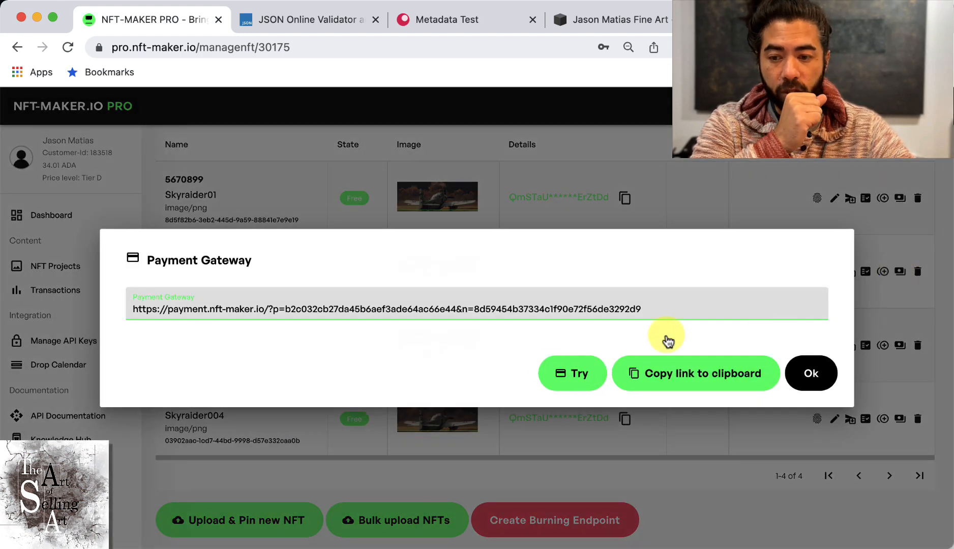
double_click(530, 313)
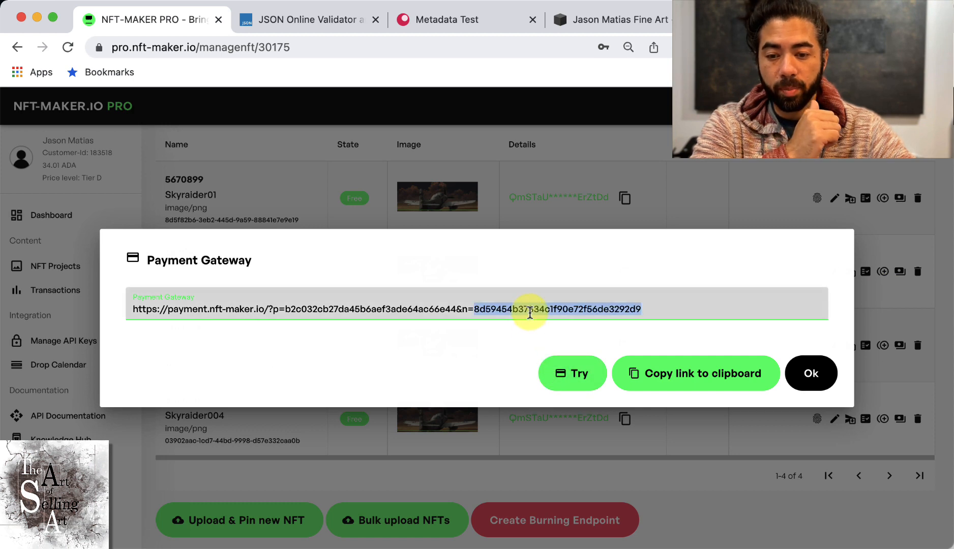
left_click(559, 373)
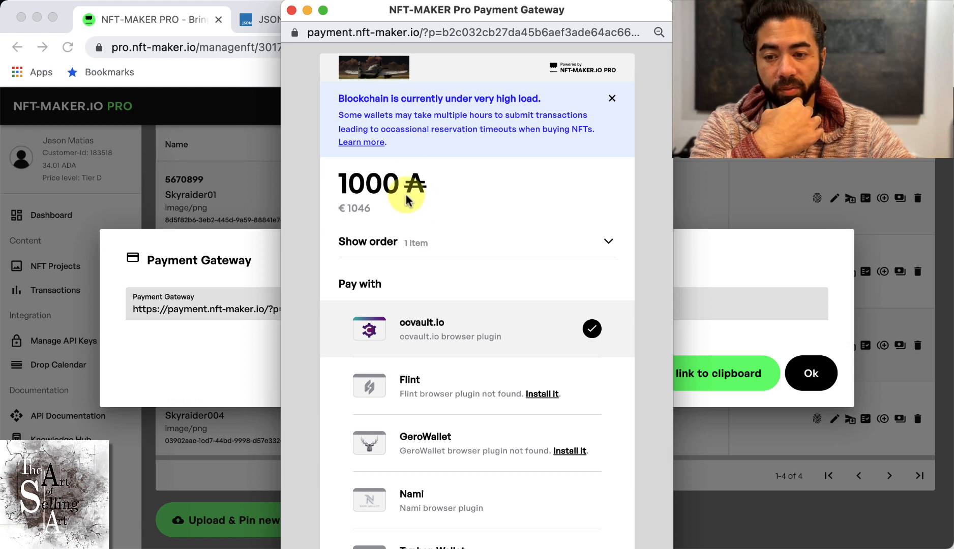
Step: Switch the gateway's converted price to US dollars, review the wallet payment options, and close the payment gateway
left_click(361, 214)
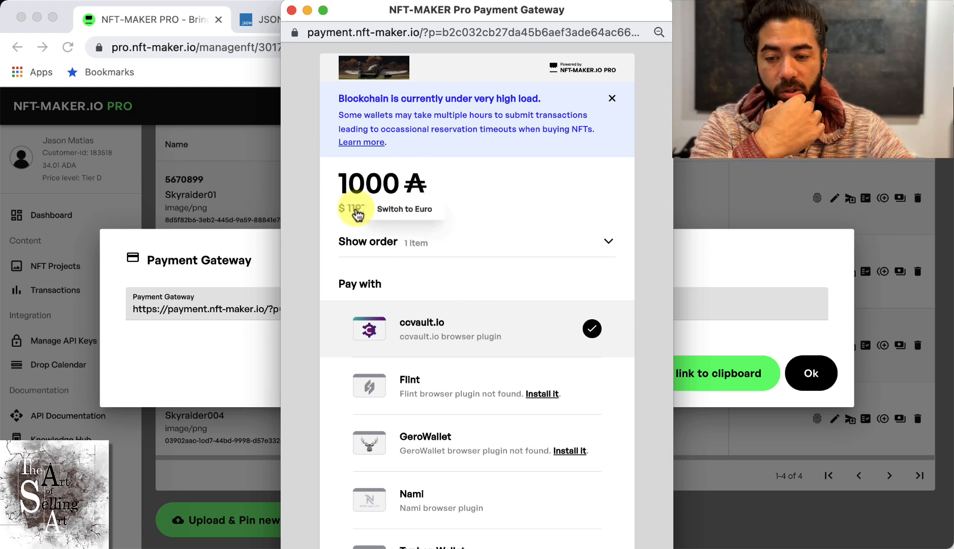
scroll(441, 277, "down", 5)
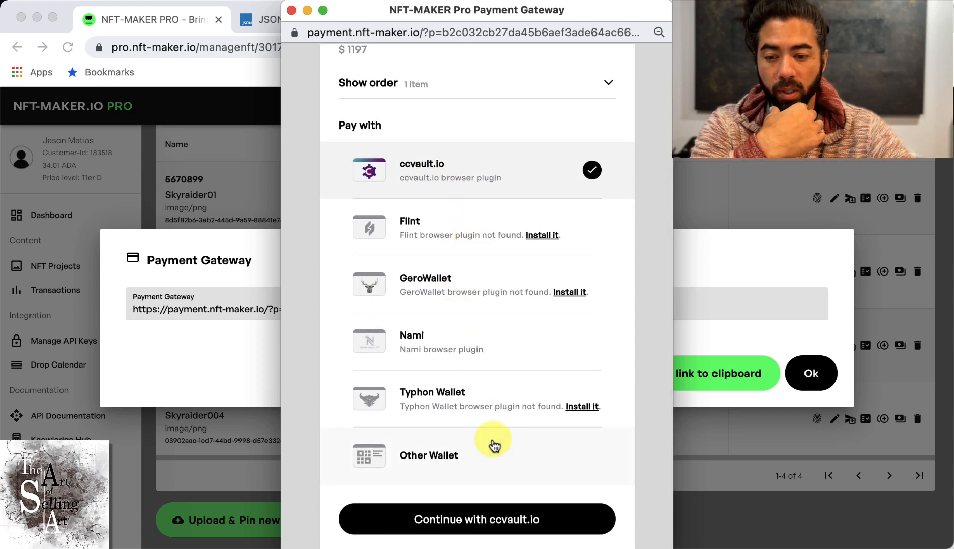
scroll(490, 453, "up", 5)
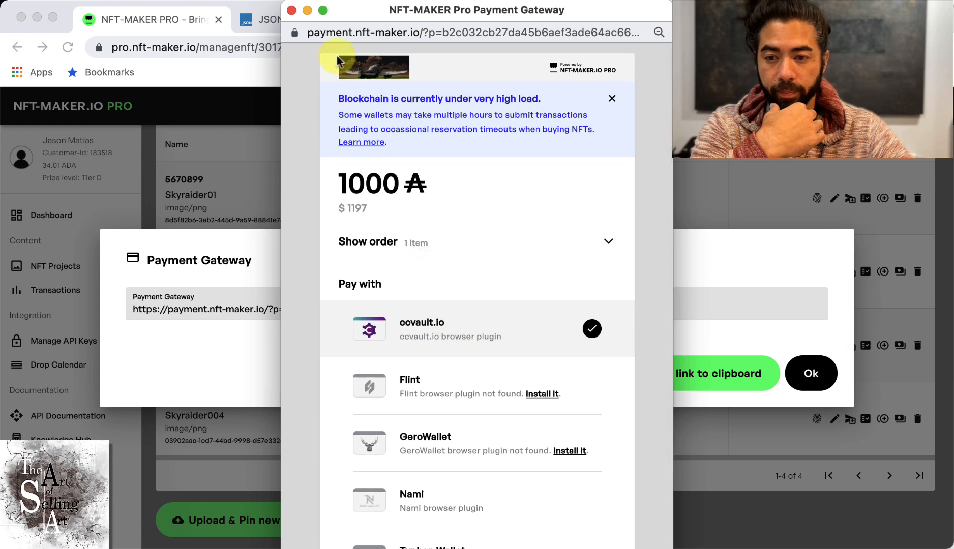
left_click(292, 11)
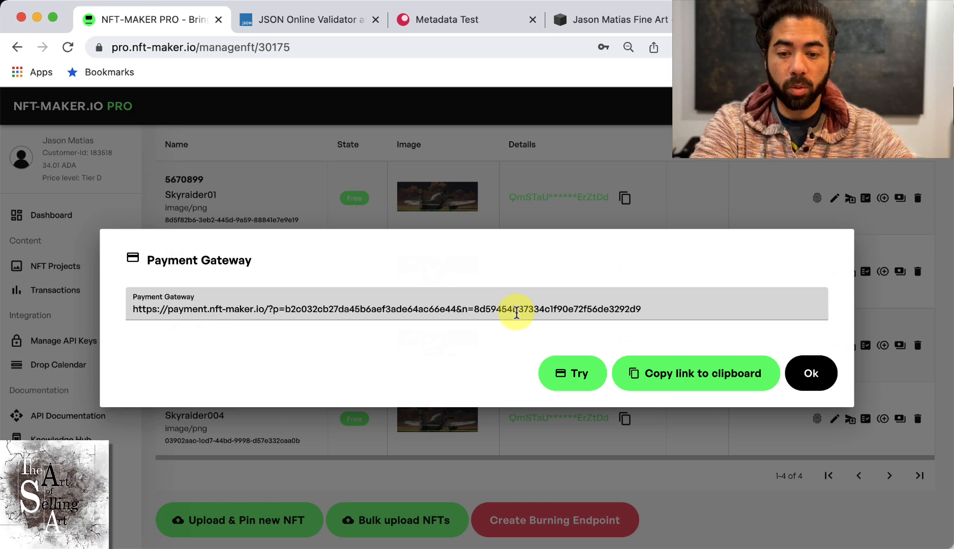
left_click(811, 374)
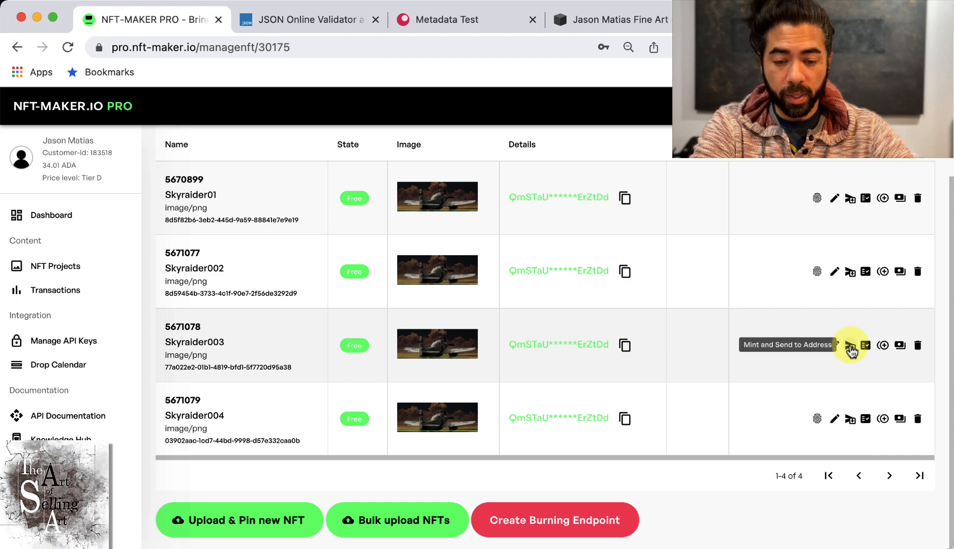
Step: Bring up the mint-and-send form for Skyraider003, and look up the Shi Shi 1 editions on the artist's Cardano web page
left_click(850, 348)
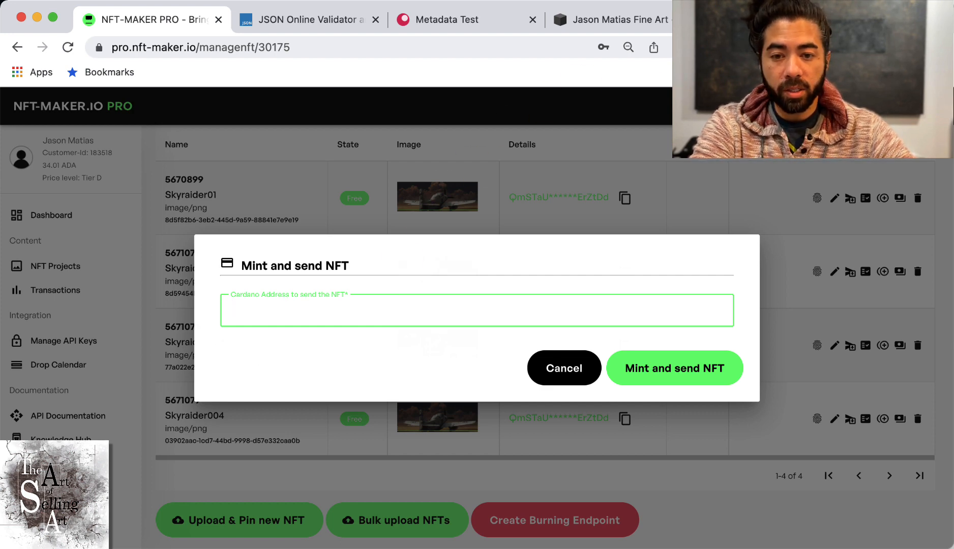
left_click(750, 19)
scroll(639, 249, "down", 5)
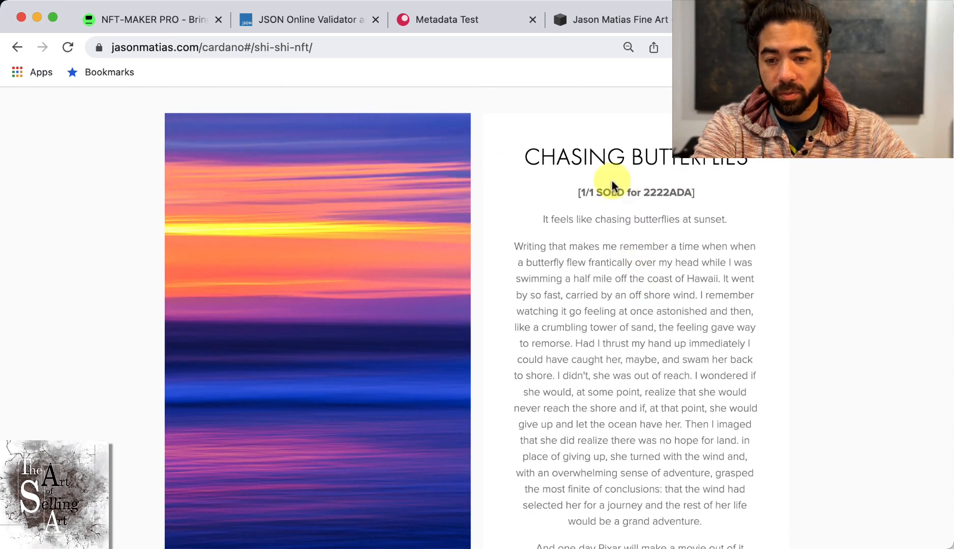
scroll(719, 219, "down", 5)
scroll(721, 221, "down", 20)
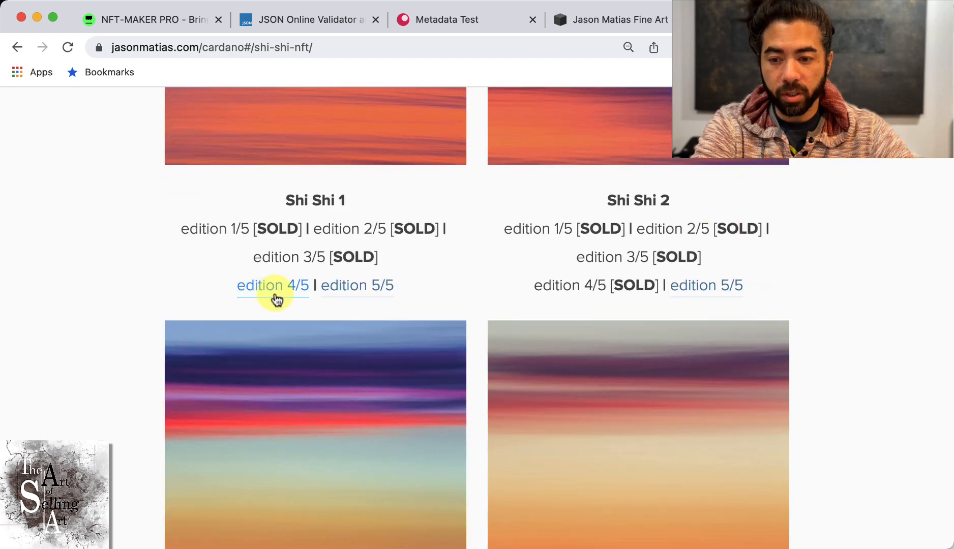
Step: Open the Shi Shi 1 edition 5/5 listing on CNFT.io, review its price and asset details, and close it
left_click(354, 295)
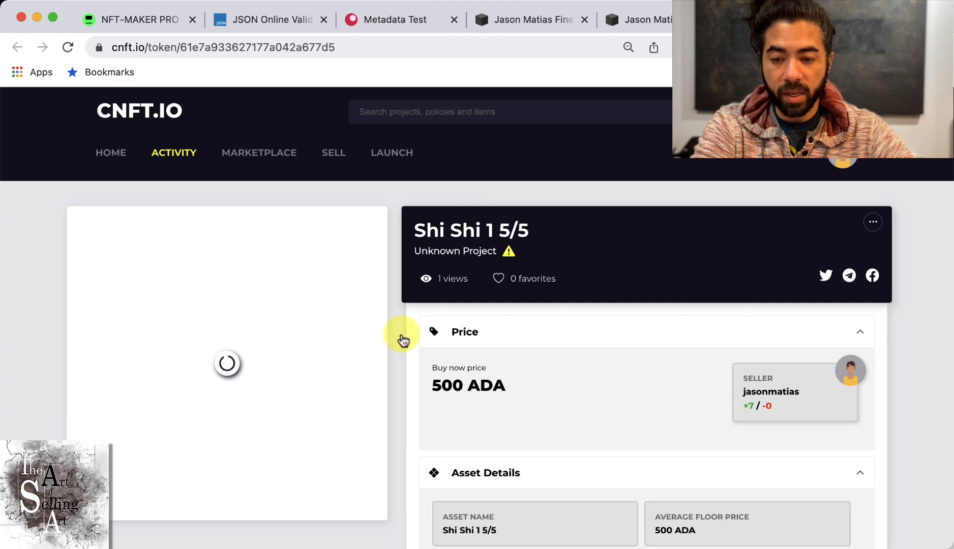
scroll(457, 339, "down", 5)
scroll(457, 336, "up", 2)
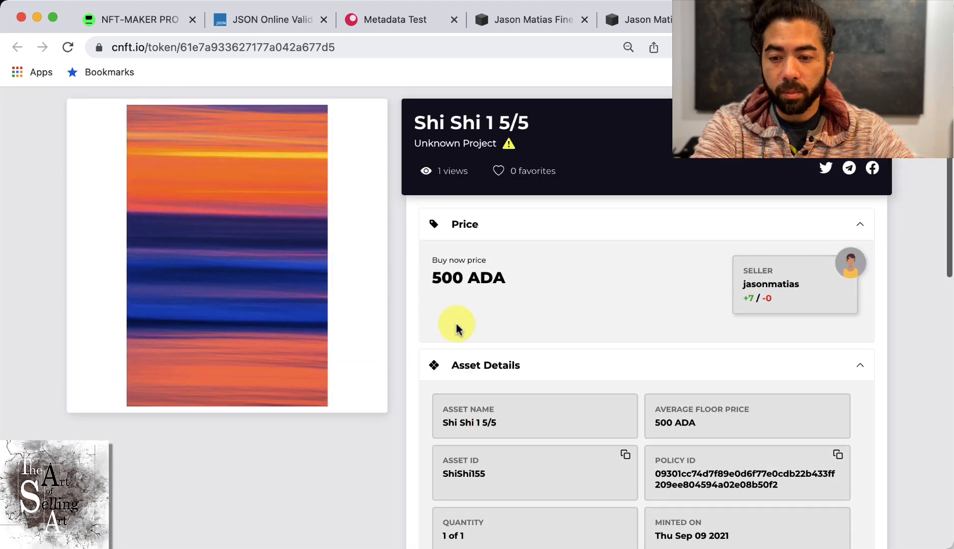
scroll(590, 392, "down", 6)
scroll(590, 392, "up", 6)
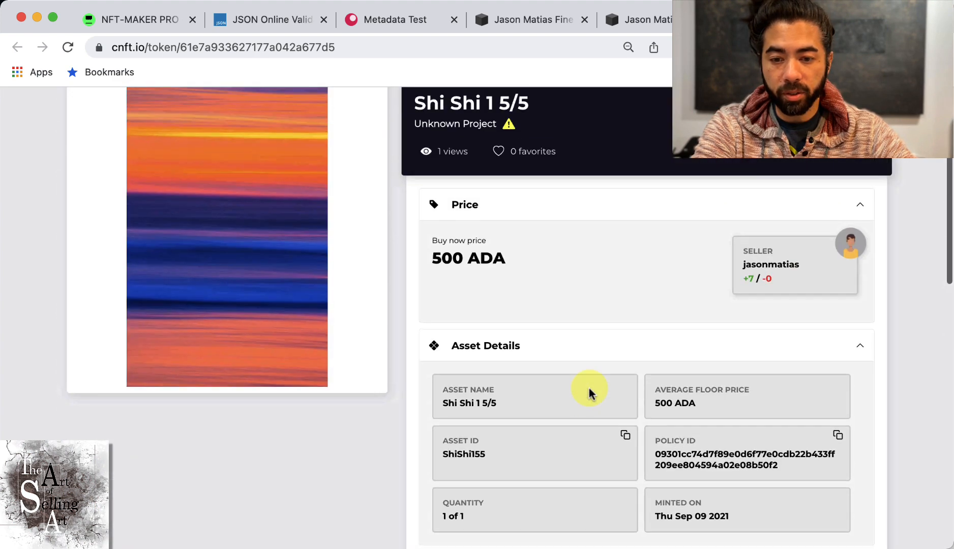
scroll(590, 392, "up", 3)
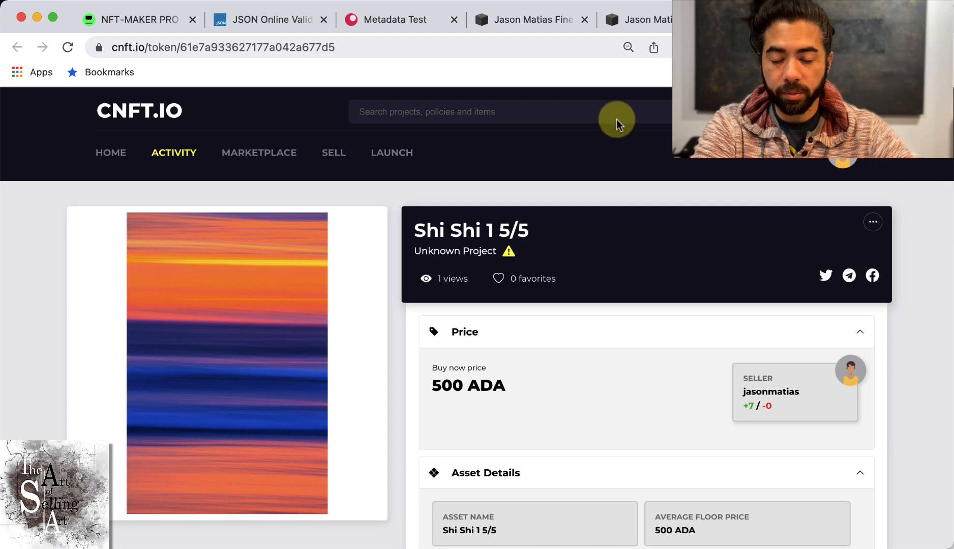
key("super+w")
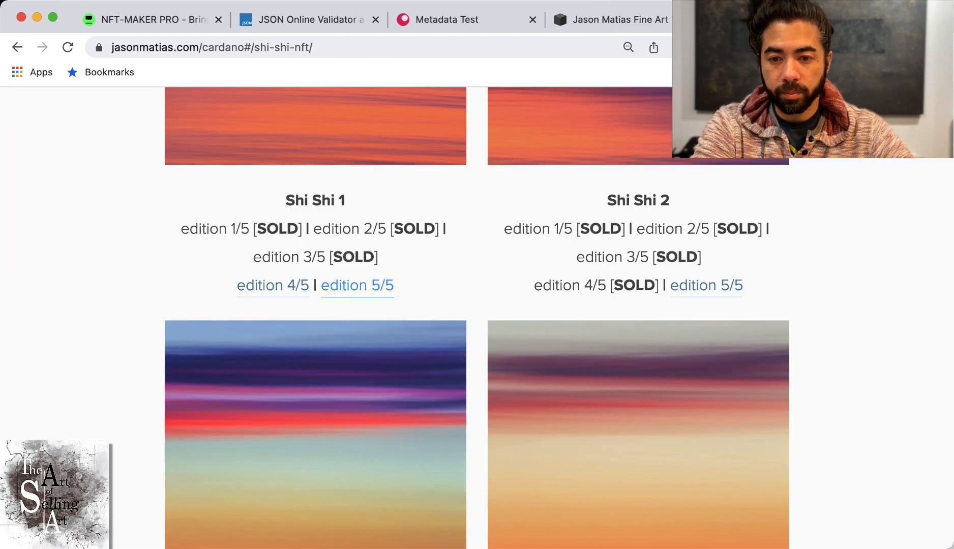
Step: Return to NFT-MAKER PRO and cancel minting and sending Skyraider003
scroll(690, 239, "up", 10)
scroll(690, 239, "up", 2)
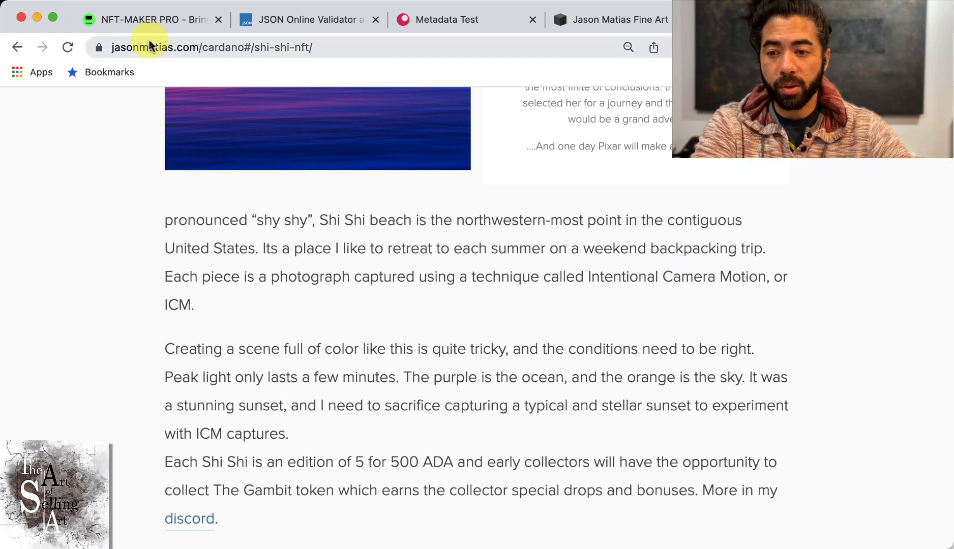
left_click(150, 20)
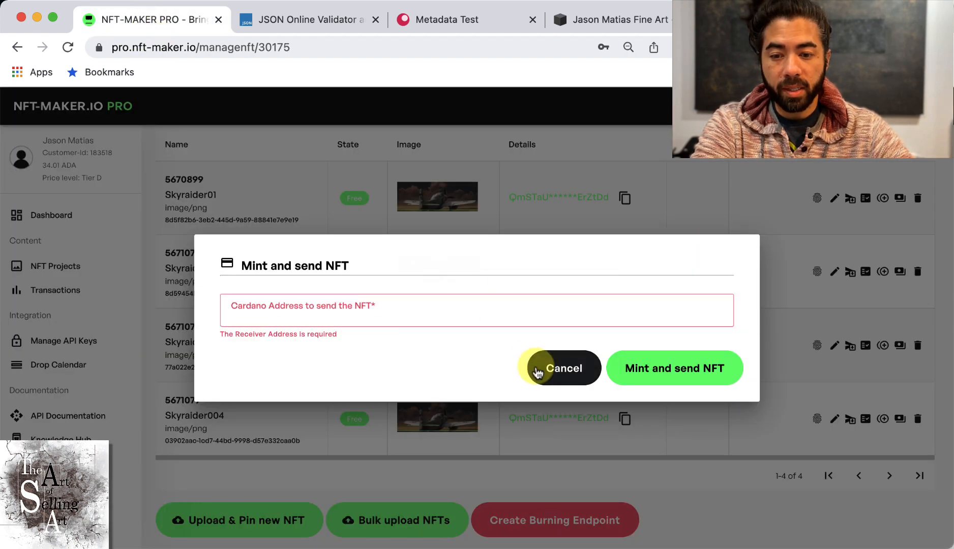
left_click(540, 367)
Step: Look over the remaining Skyraider NFTs and go from the NFT projects overview to Test Project's price management
scroll(560, 374, "up", 2)
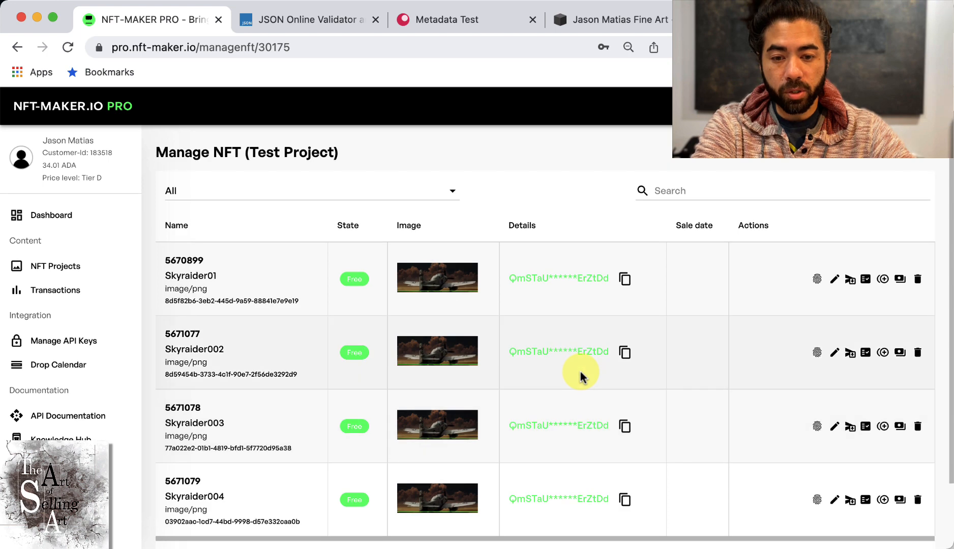
scroll(702, 415, "down", 3)
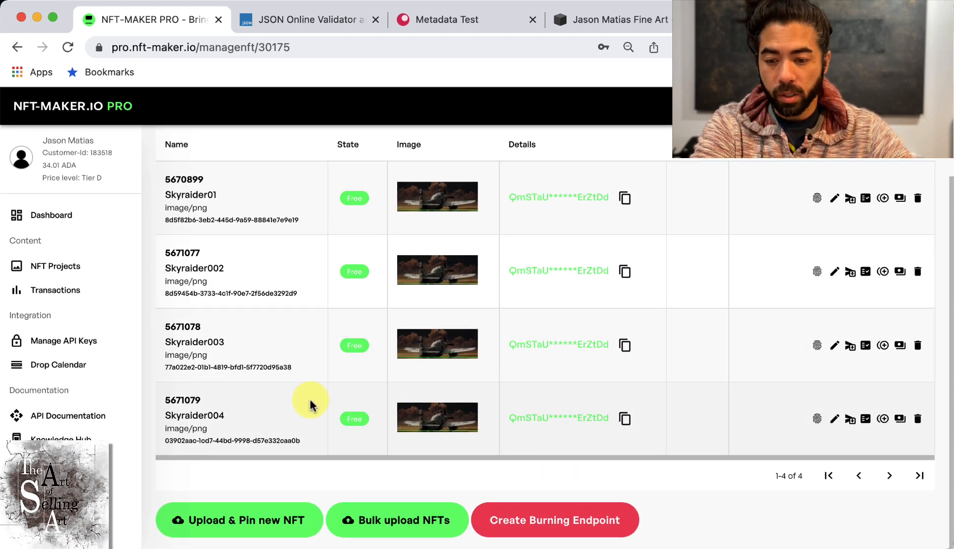
scroll(660, 412, "up", 3)
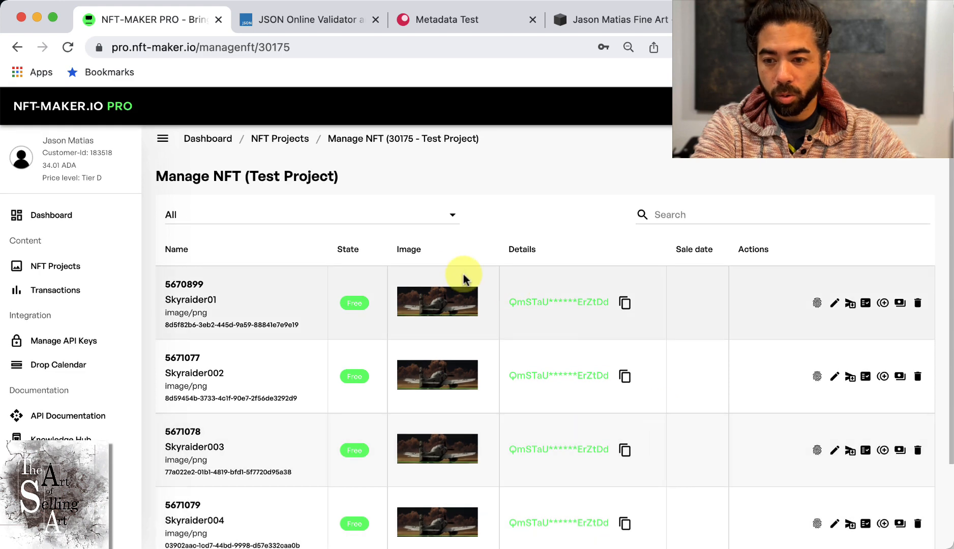
scroll(297, 286, "down", 3)
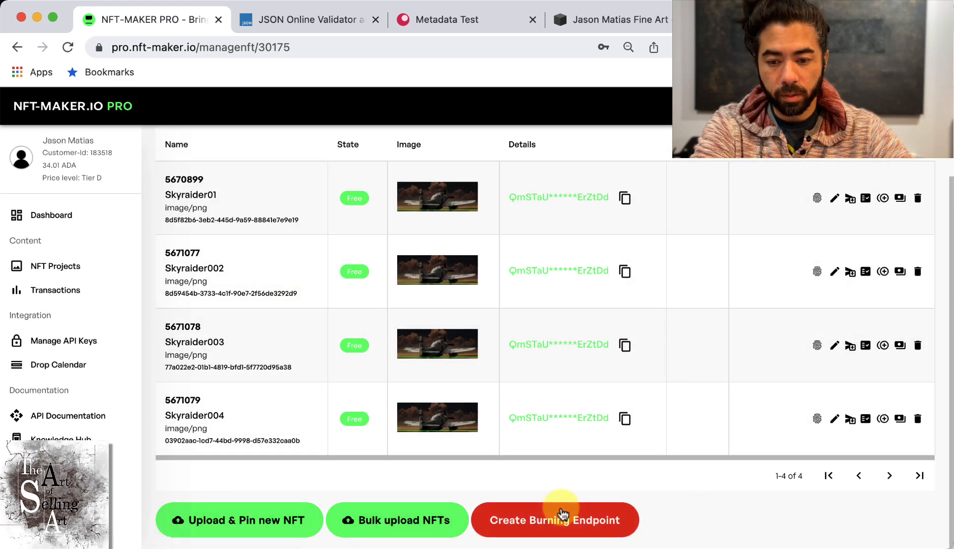
scroll(559, 516, "up", 3)
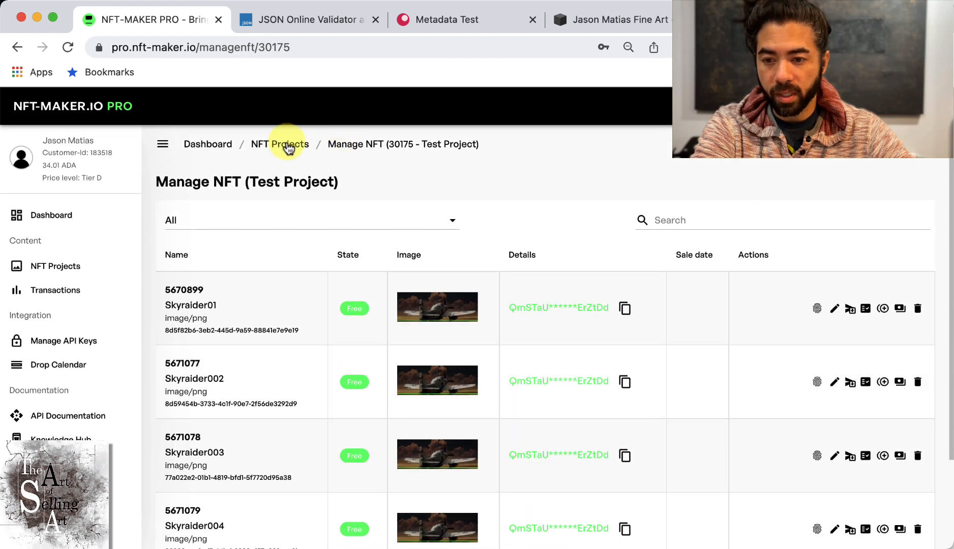
left_click(288, 146)
scroll(398, 321, "down", 5)
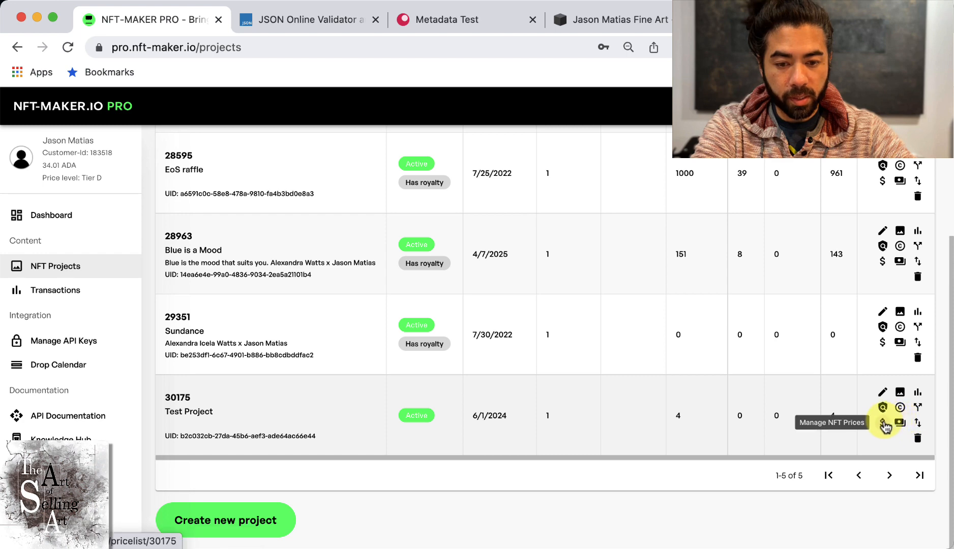
left_click(883, 424)
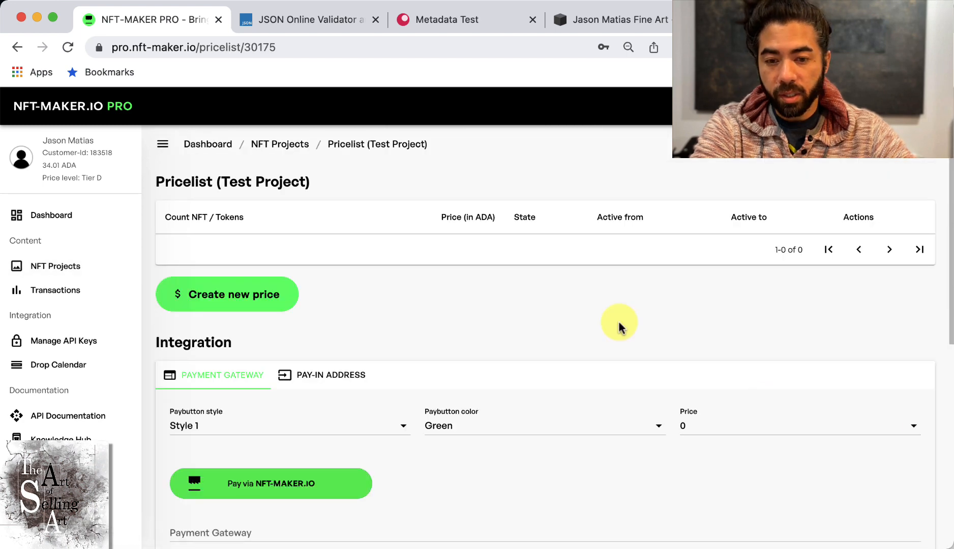
Step: Examine the payment gateway integration settings on Test Project's pricelist, including the available price choices
scroll(618, 324, "down", 5)
scroll(618, 323, "up", 4)
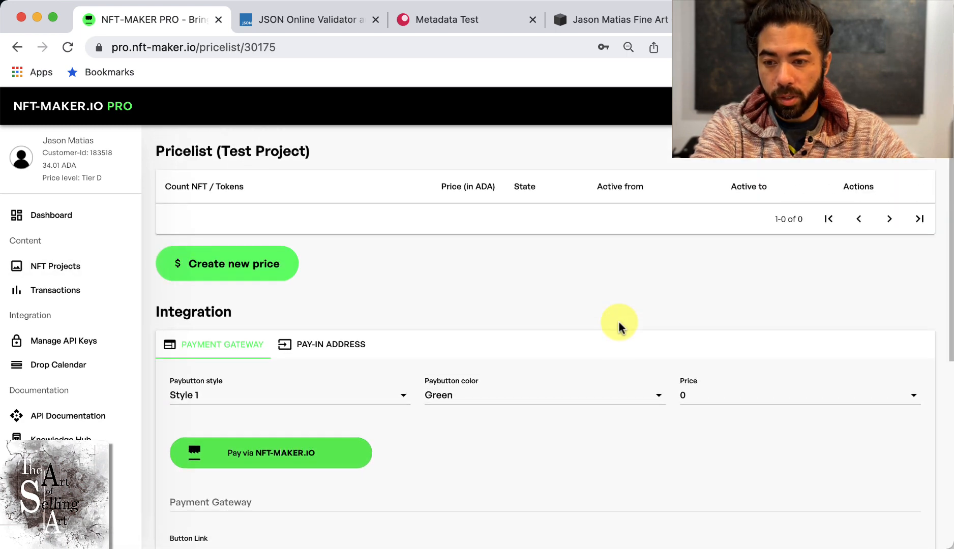
scroll(619, 323, "down", 1)
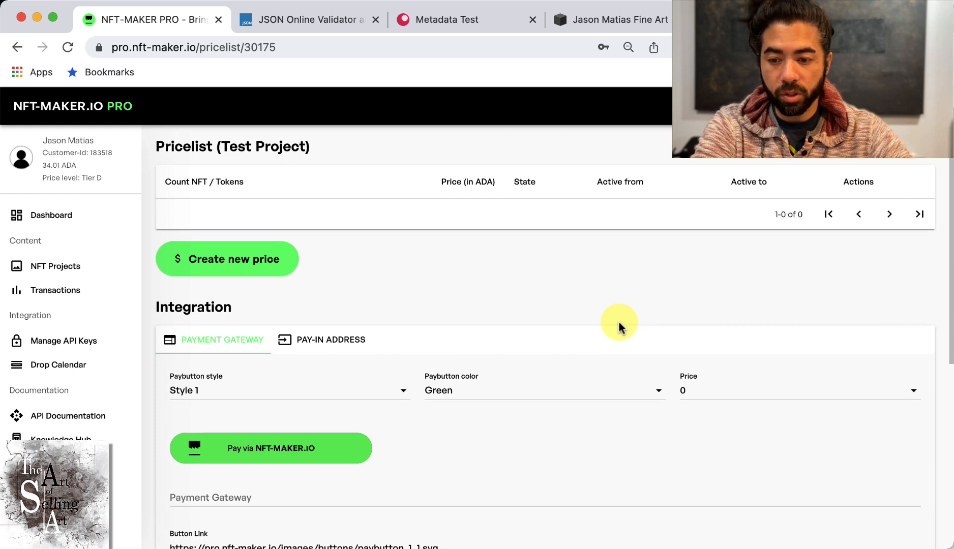
scroll(619, 322, "down", 4)
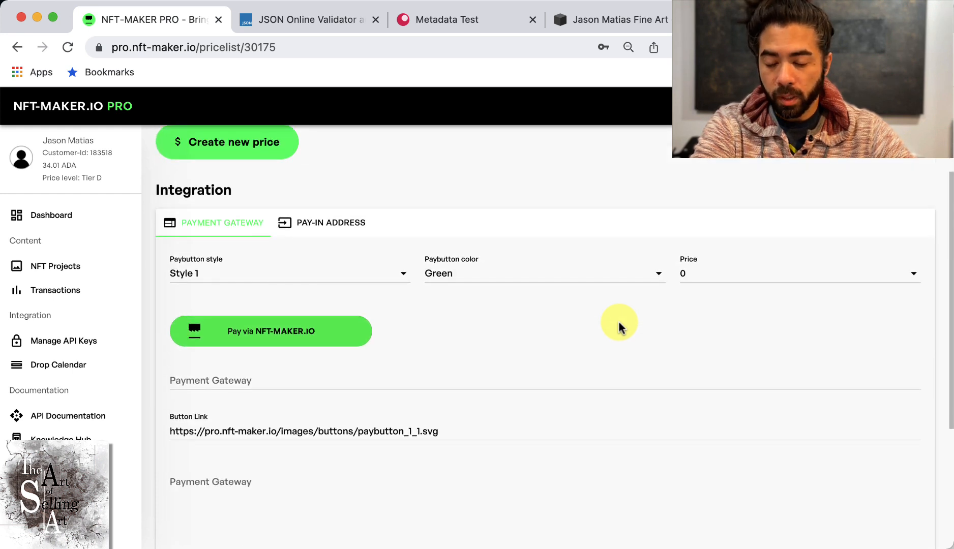
left_click(709, 274)
left_click(613, 354)
scroll(614, 354, "up", 5)
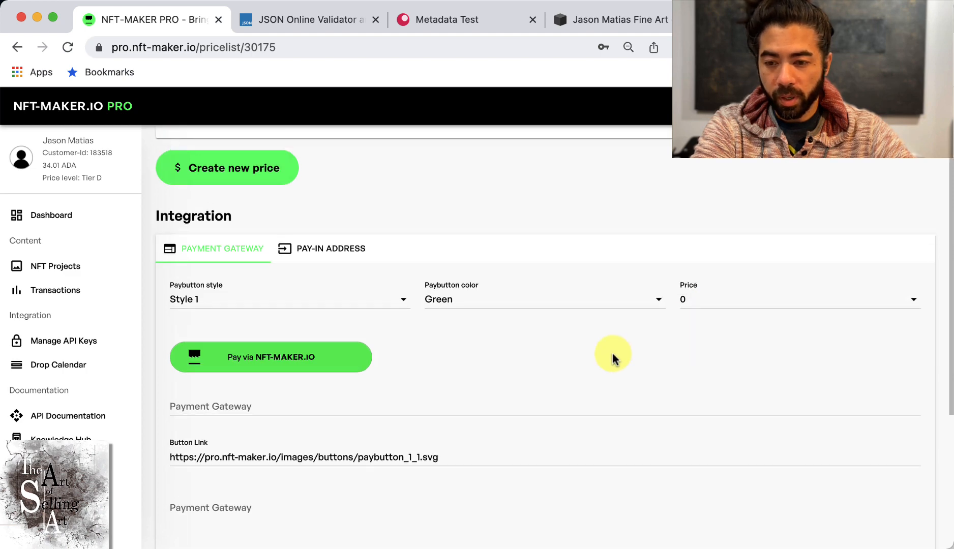
Step: Create an activated price of 1000 ADA for 5 NFTs in Test Project's pricelist and save it
left_click(261, 275)
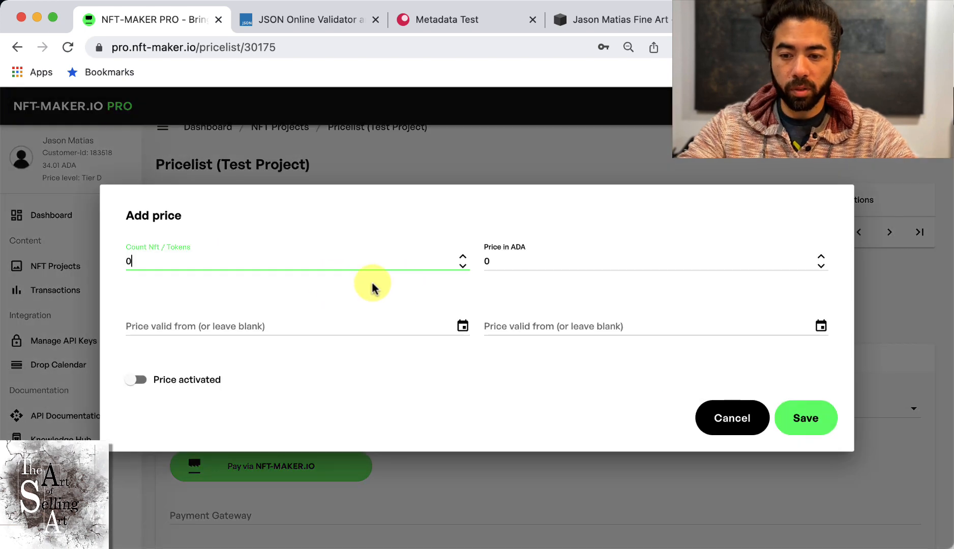
key("BackSpace")
type("1")
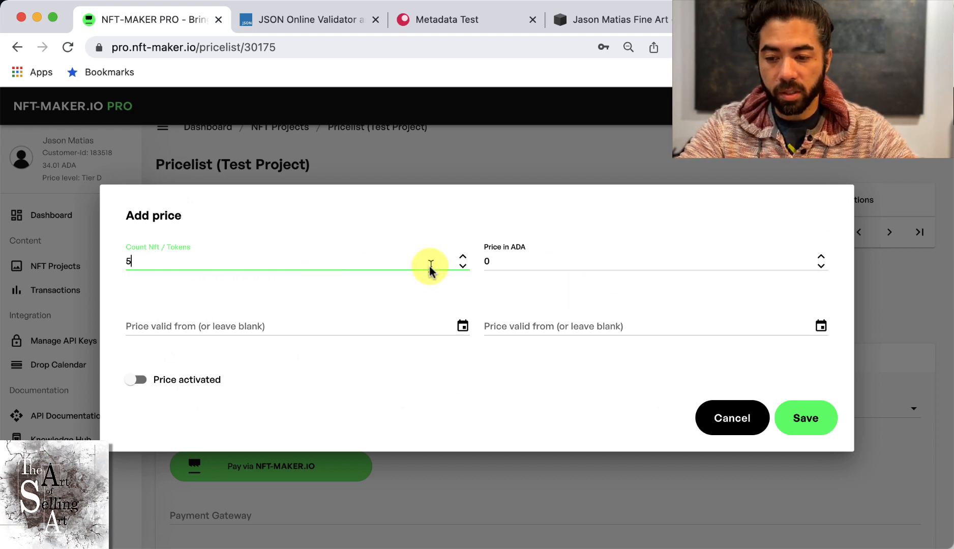
left_click(554, 262)
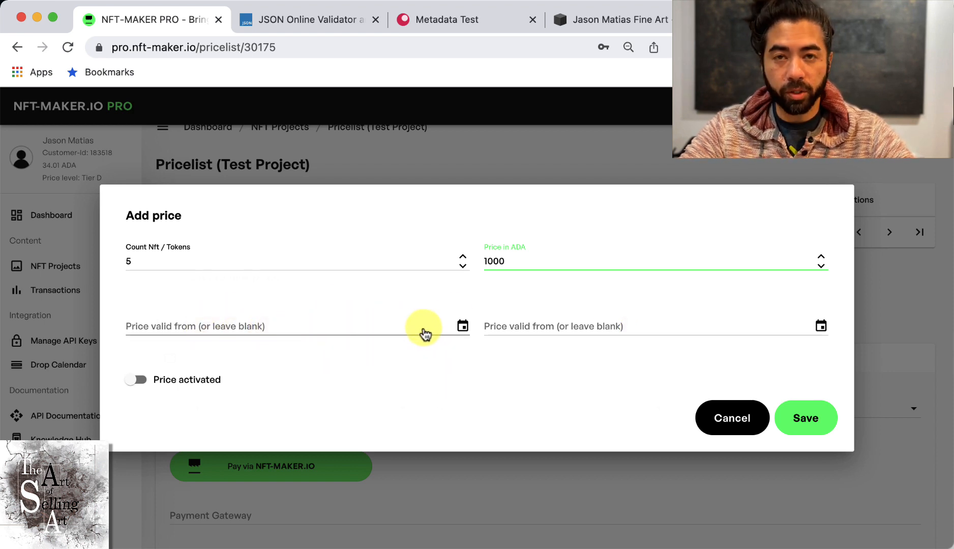
left_click(137, 382)
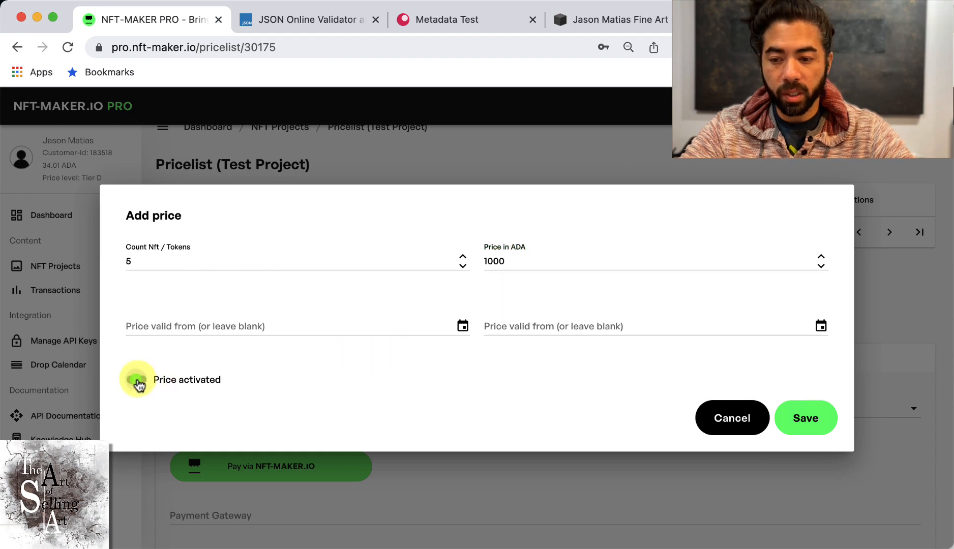
left_click(820, 423)
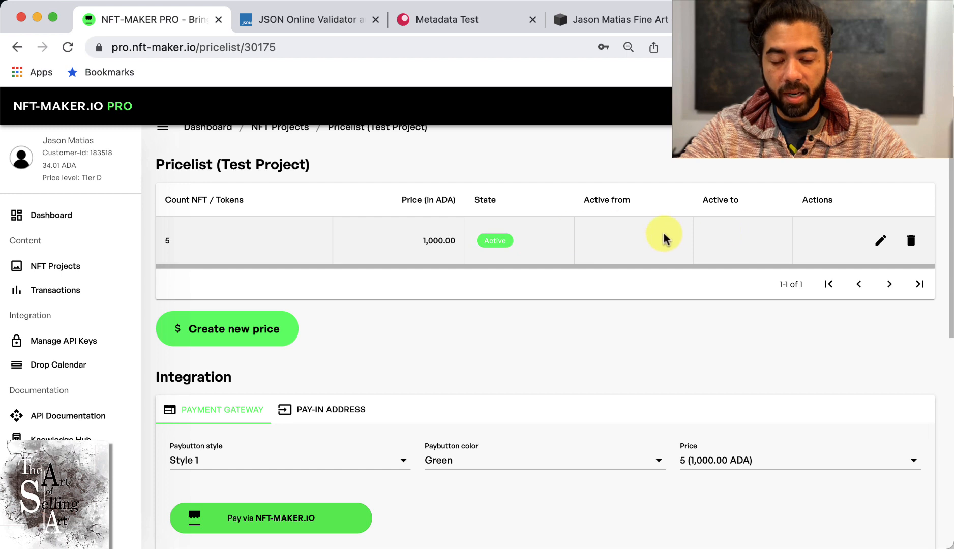
Step: Try Style 2 and Style 3 for the pay button, set its color to Black, and choose the 5 (1,000.00 ADA) price
scroll(663, 239, "down", 5)
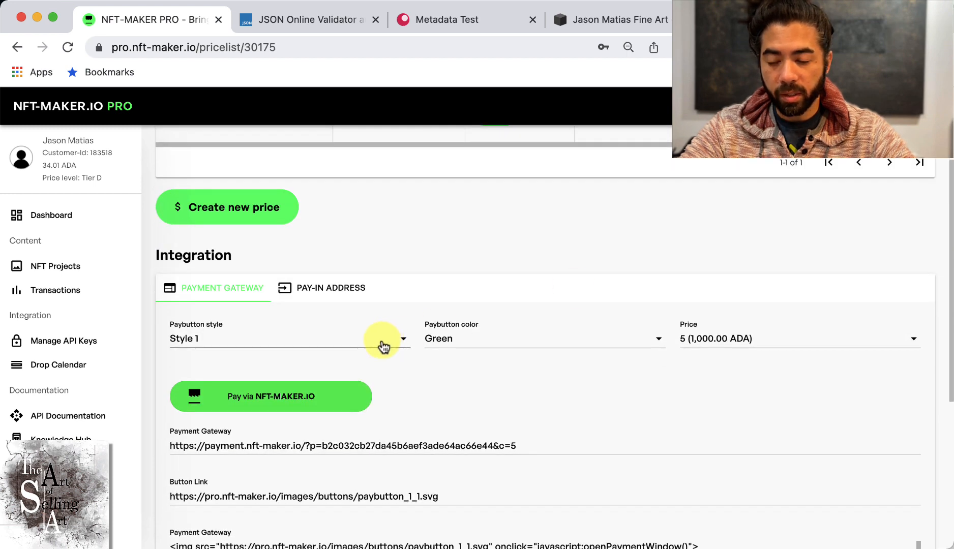
left_click(383, 346)
left_click(361, 366)
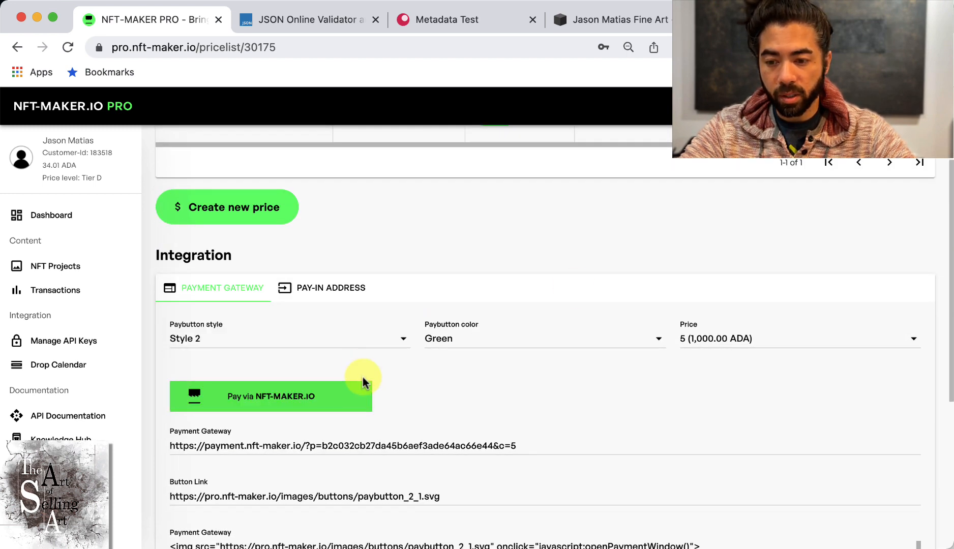
left_click(347, 346)
left_click(334, 390)
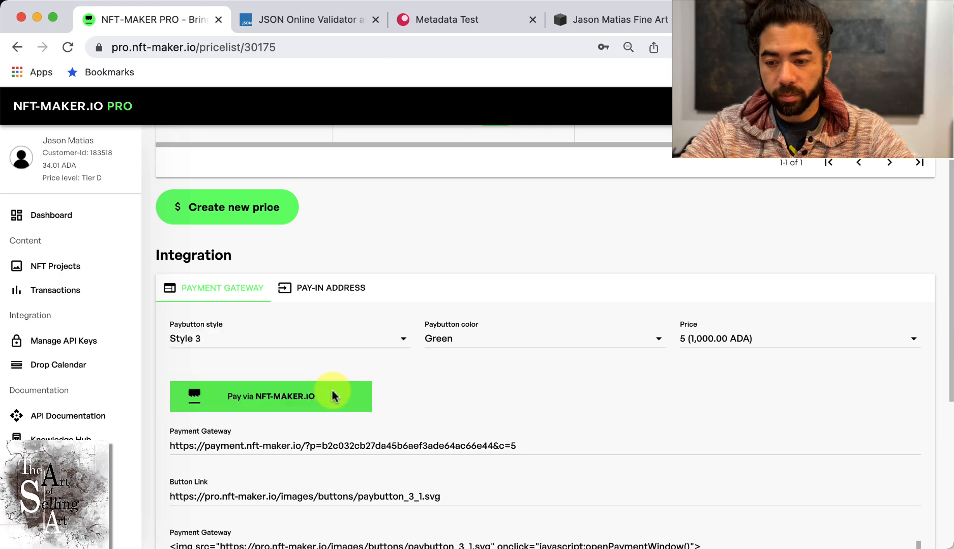
left_click(514, 339)
left_click(496, 392)
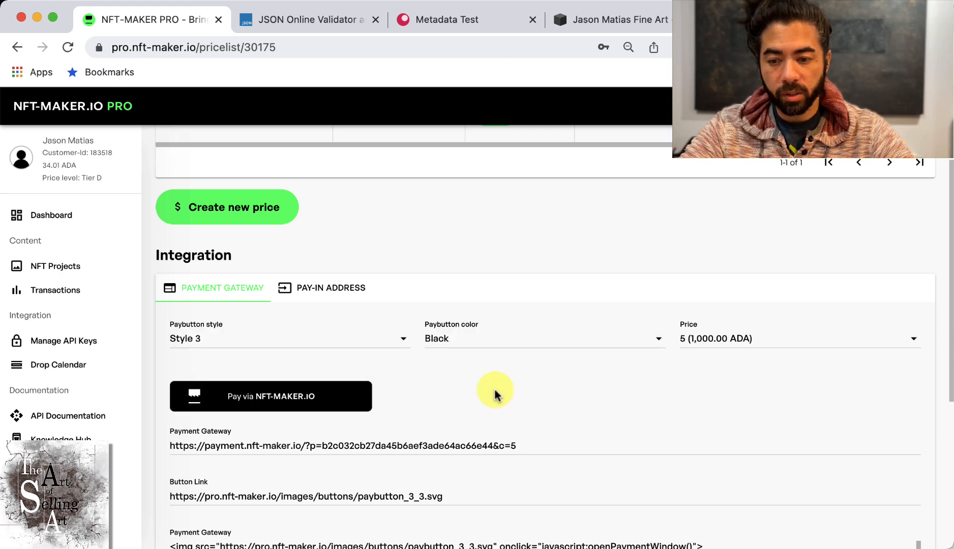
left_click(766, 347)
left_click(766, 348)
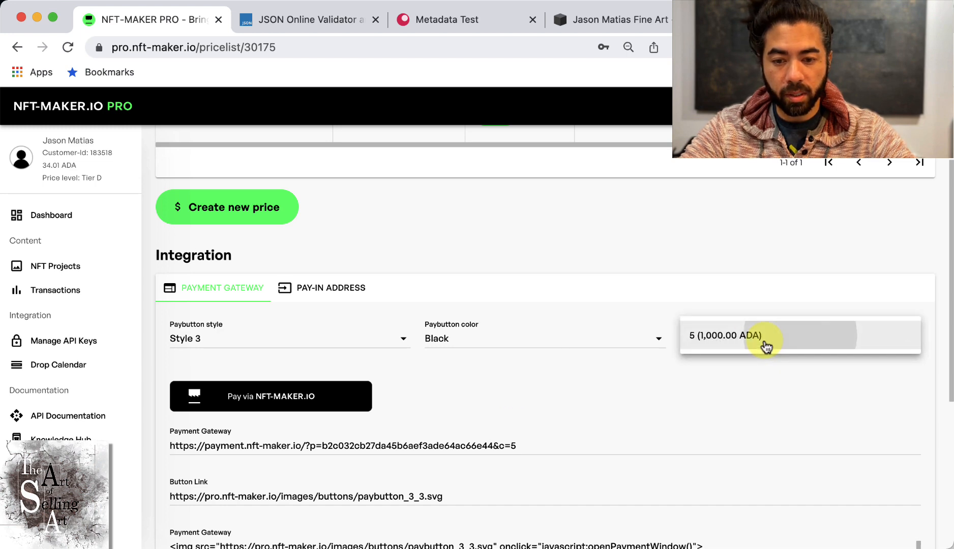
Step: Edit the 1,000 ADA price so that it applies to 1 NFT, and save it
scroll(747, 378, "up", 3)
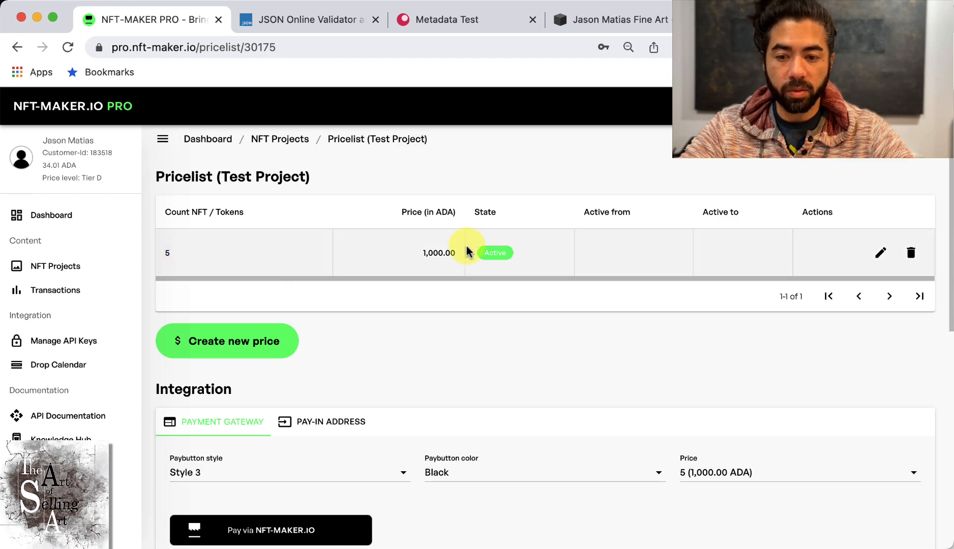
left_click(871, 256)
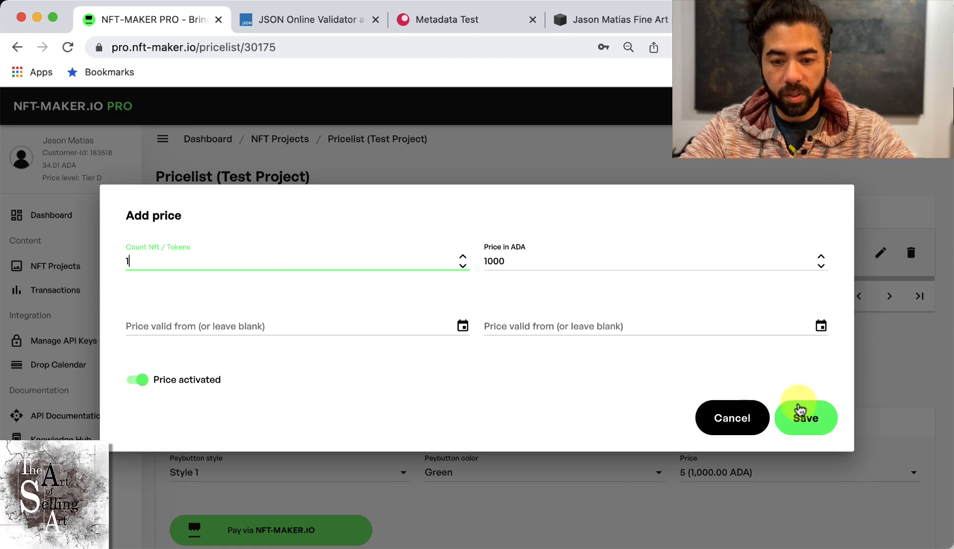
left_click(800, 415)
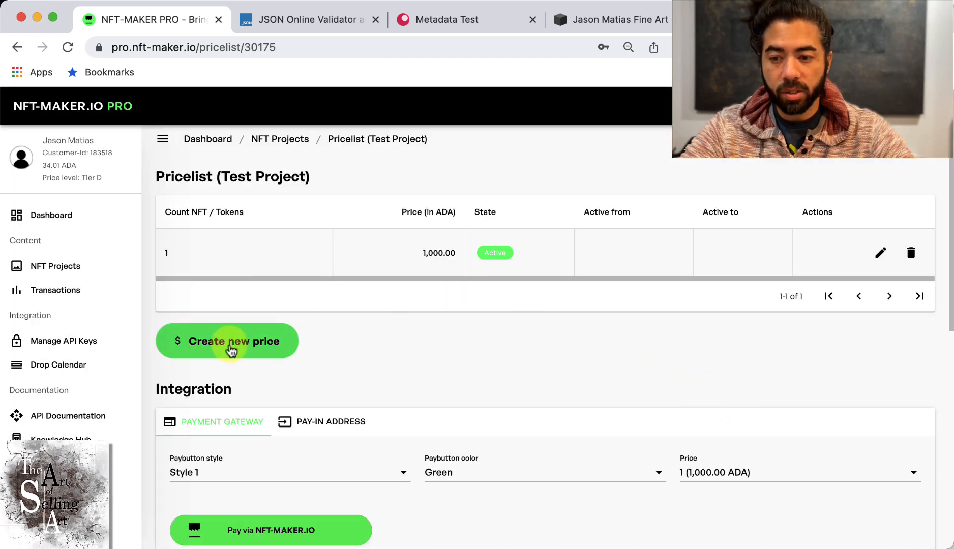
Step: Add a second price of 2000 ADA for 2 NFTs to the pricelist and save it
left_click(228, 340)
key("BackSpace")
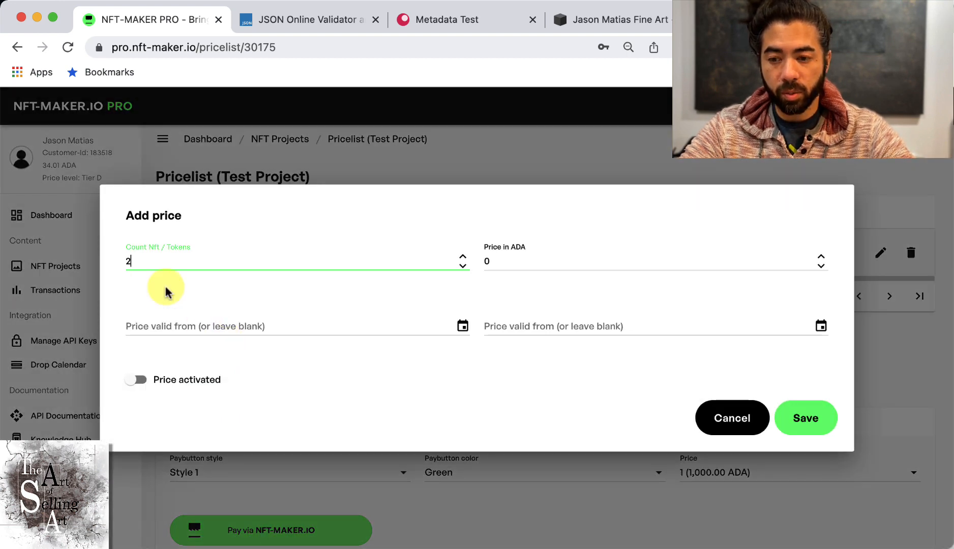
left_click(526, 261)
left_click_drag(526, 261, 468, 261)
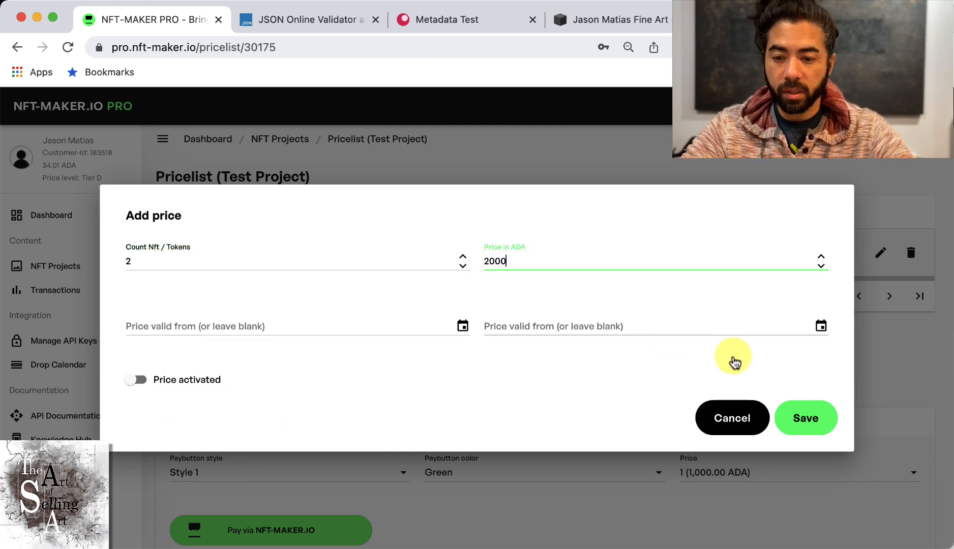
left_click(800, 418)
Step: Activate the 2,000 ADA price for 2 NFTs and save the change
scroll(661, 385, "down", 1)
scroll(661, 385, "down", 2)
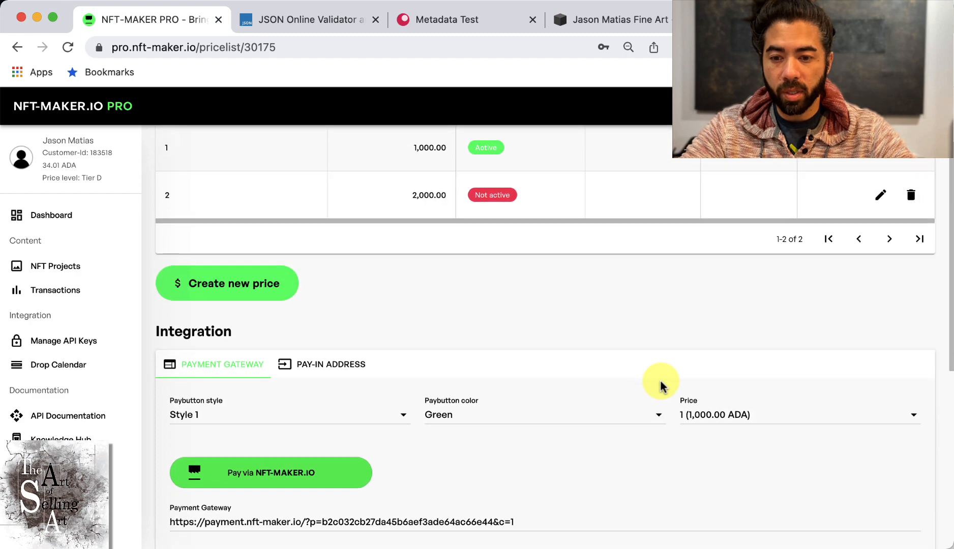
scroll(663, 379, "up", 1)
left_click(880, 216)
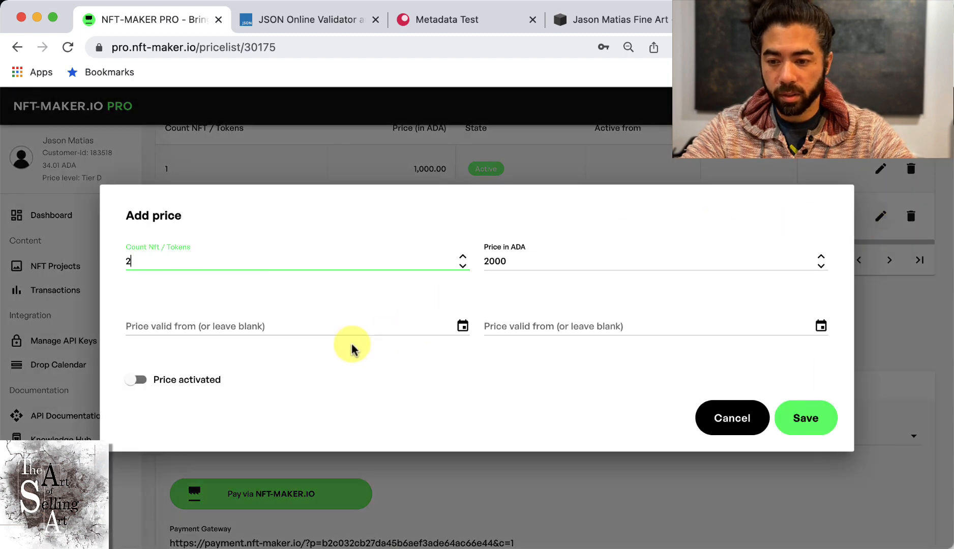
left_click(213, 377)
left_click(812, 418)
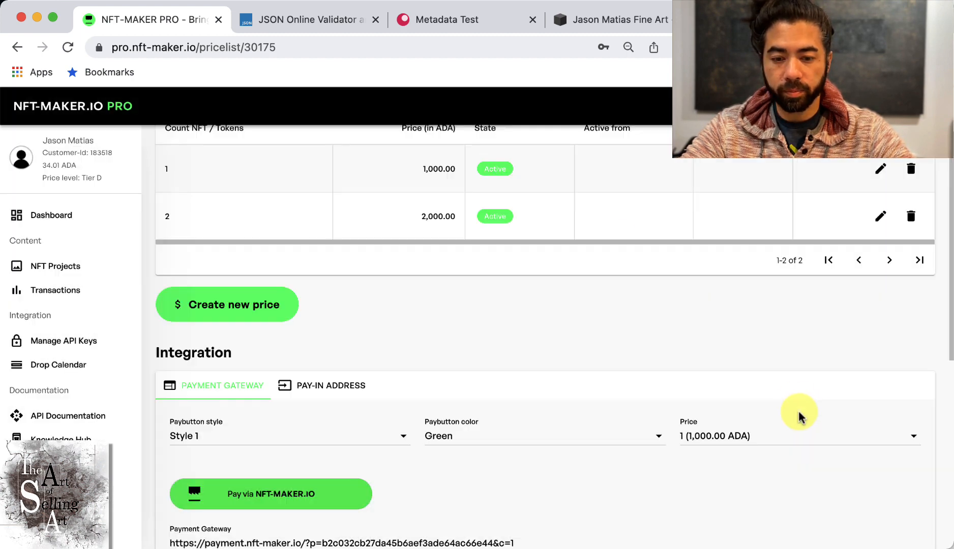
Step: Set the payment gateway button to color Black and Style 3 for the 1 NFT price
scroll(720, 293, "down", 5)
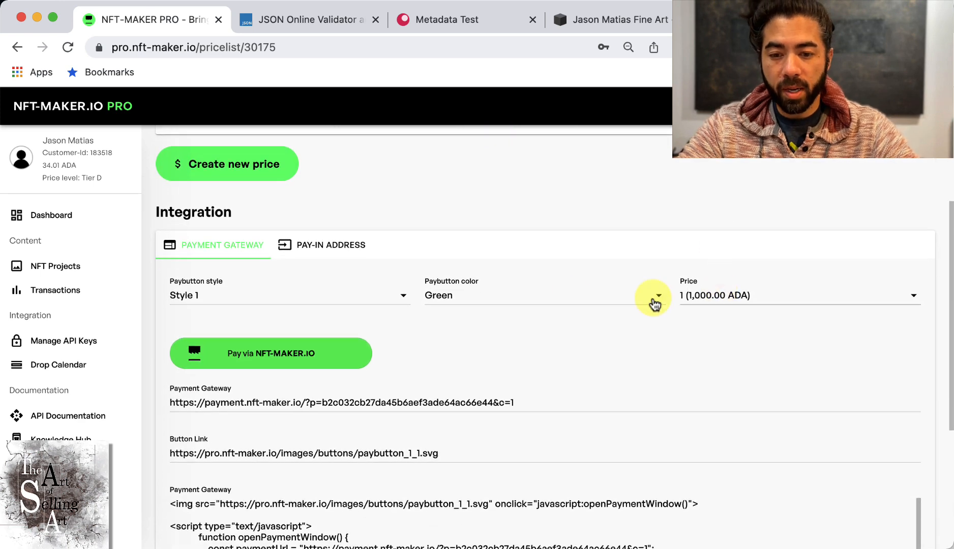
left_click(313, 304)
left_click(481, 303)
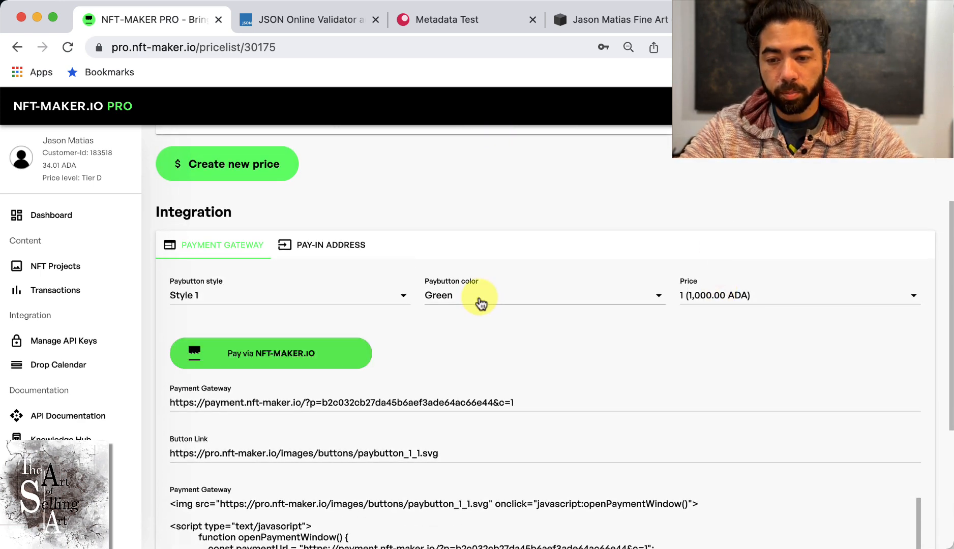
left_click(478, 356)
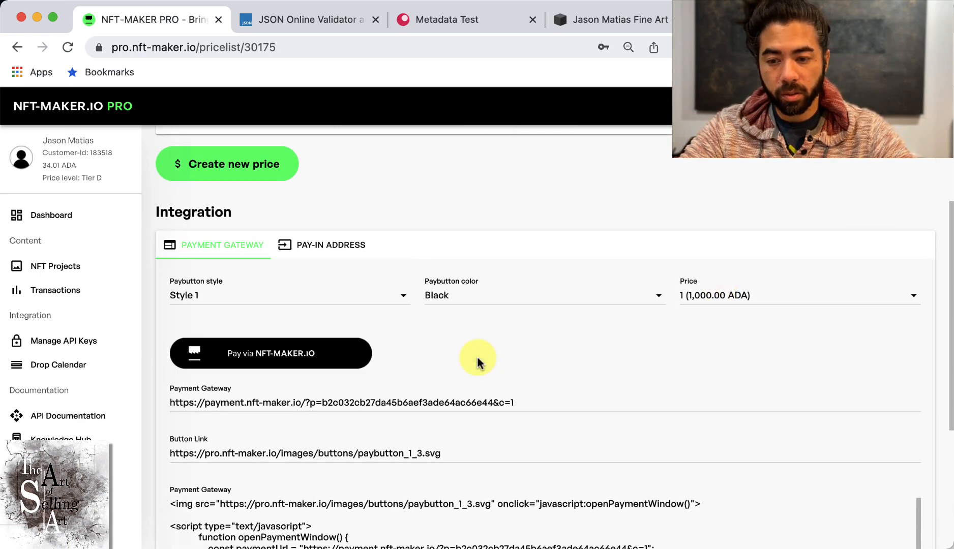
left_click(266, 303)
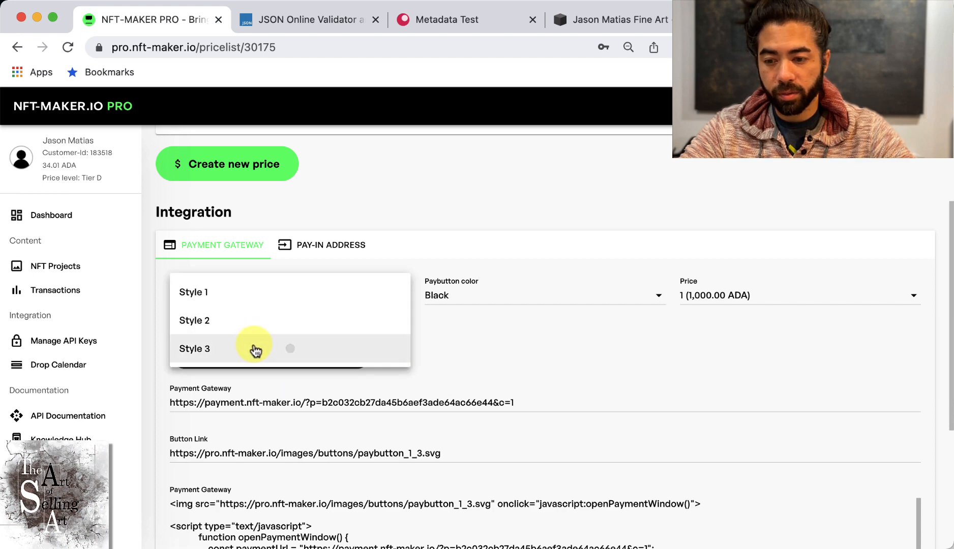
left_click(253, 347)
Step: Review the payment gateway URL and button link, and copy the integration code to the clipboard
scroll(645, 339, "down", 5)
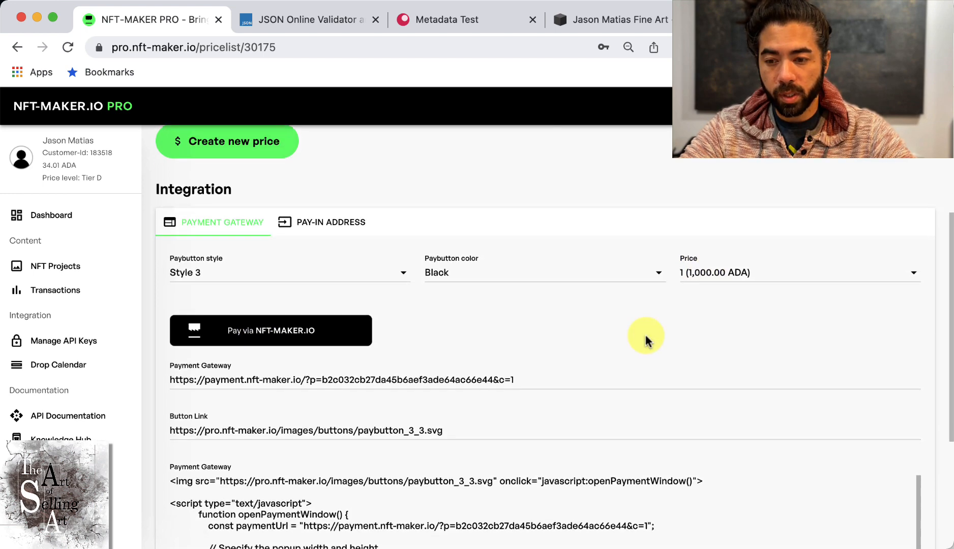
scroll(243, 268, "down", 2)
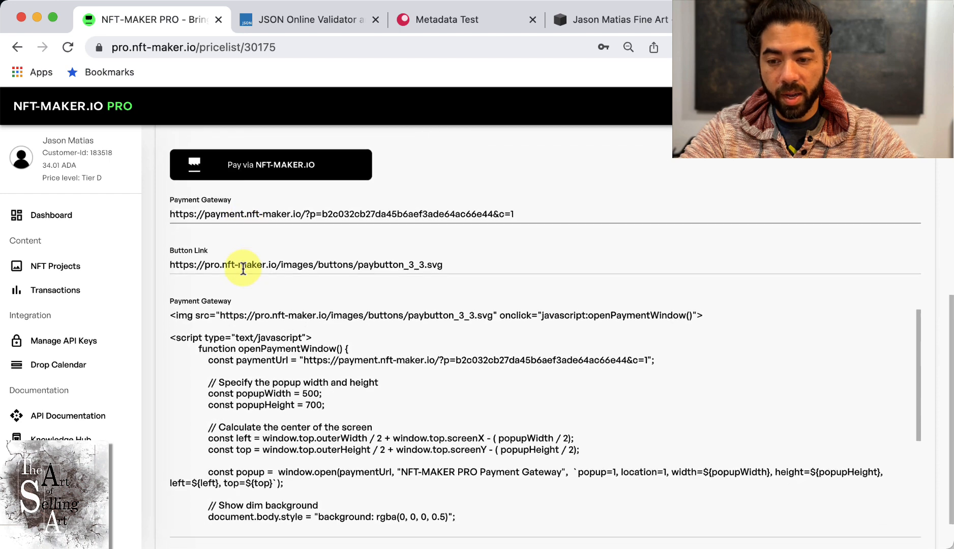
double_click(360, 212)
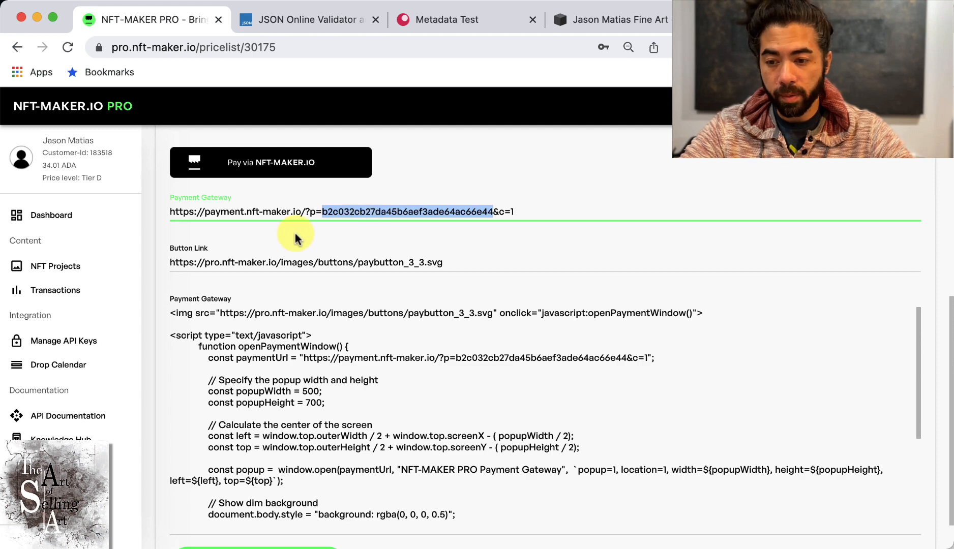
left_click(274, 257)
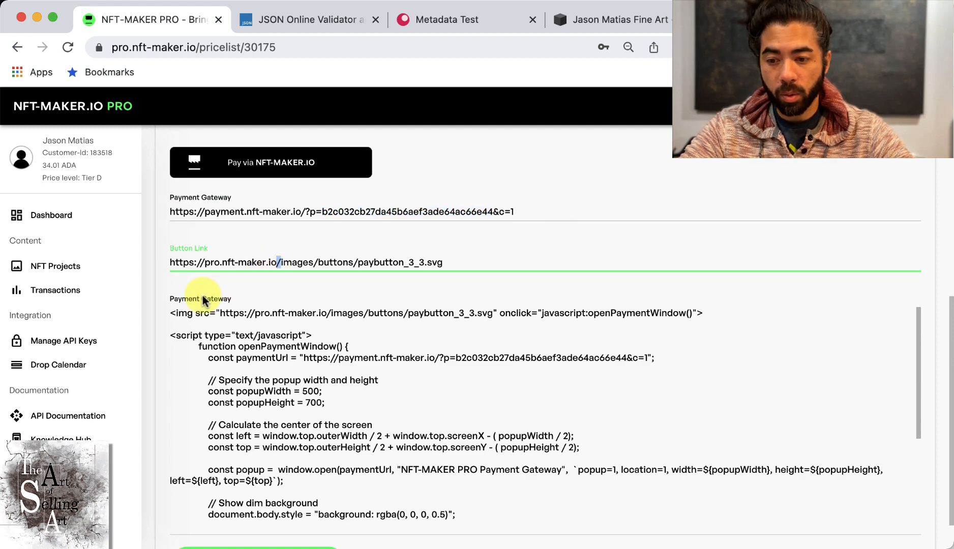
scroll(180, 292, "down", 2)
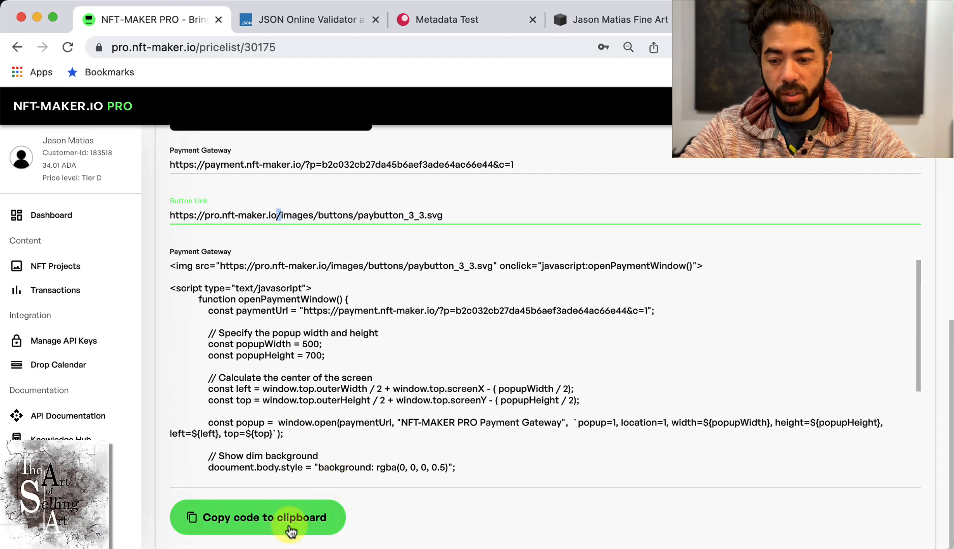
left_click(291, 532)
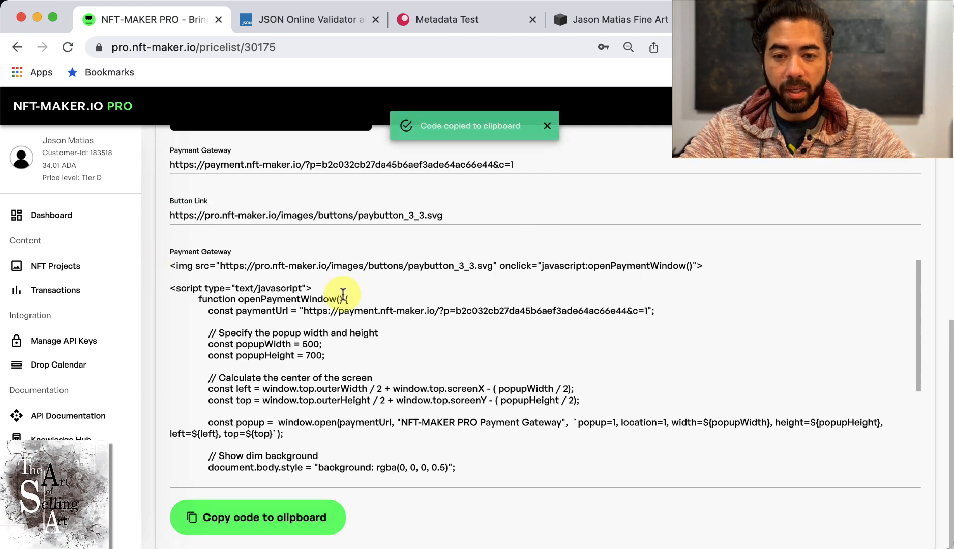
Step: Switch to the Edge of Solace raffle page, open the Collect 1 checkout, review its price and wallet options, and close it
left_click(632, 23)
scroll(717, 240, "down", 15)
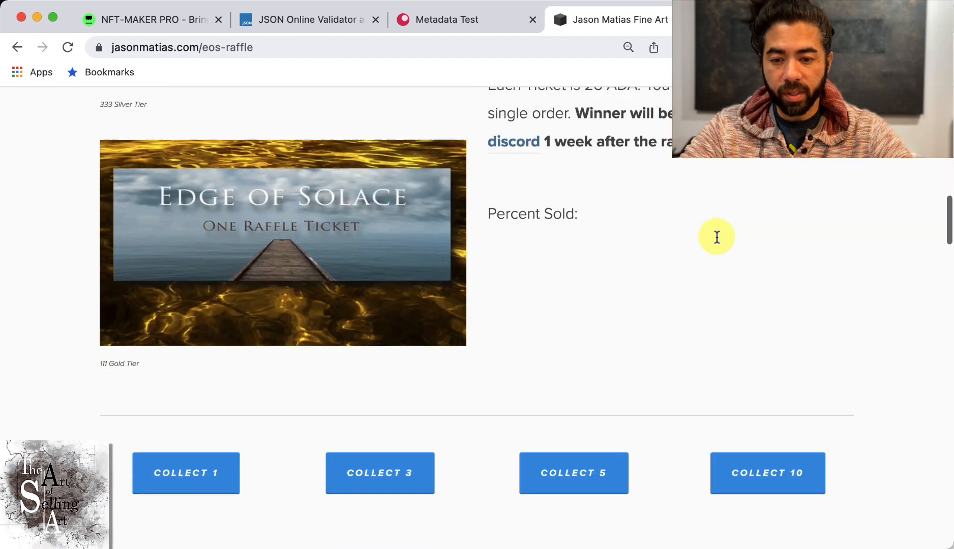
scroll(717, 237, "down", 4)
left_click(156, 297)
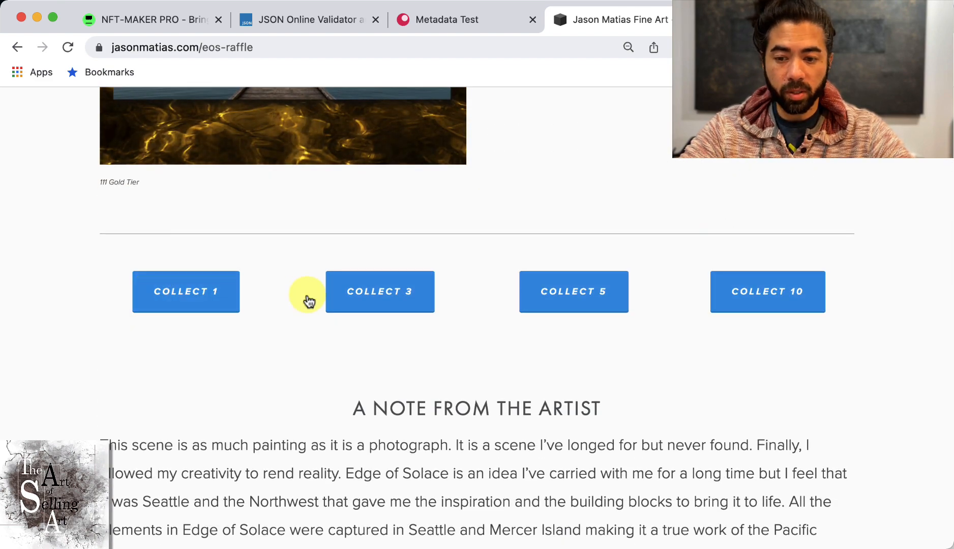
left_click(213, 295)
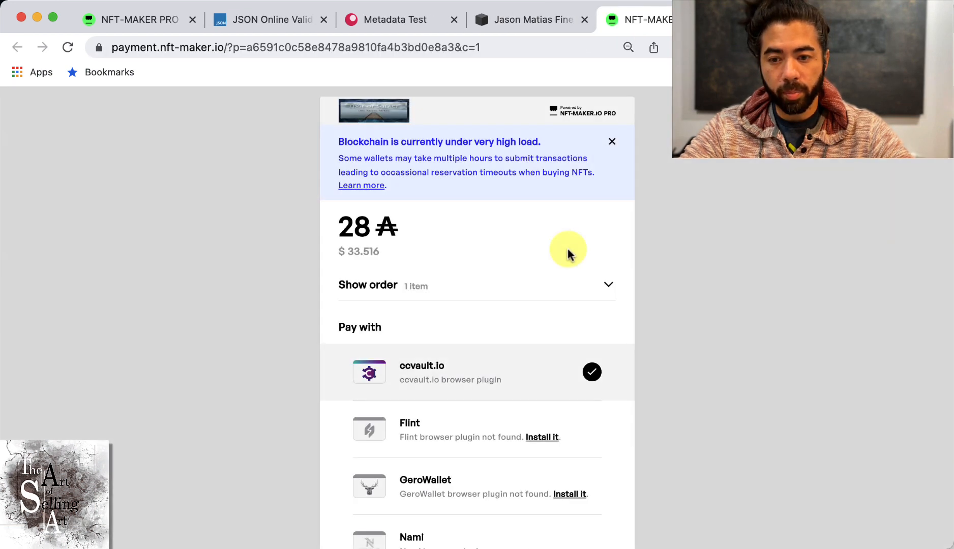
scroll(542, 329, "down", 5)
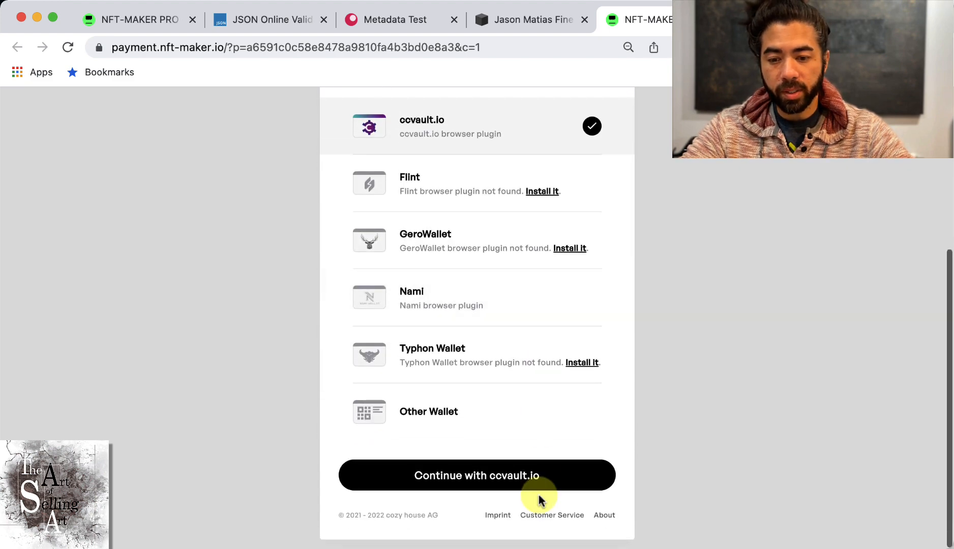
scroll(624, 366, "up", 5)
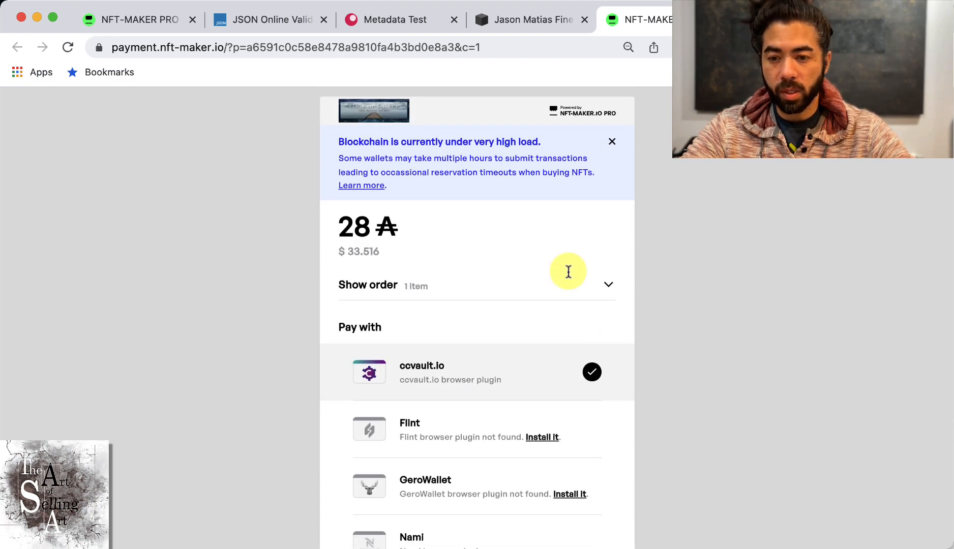
key("super+w")
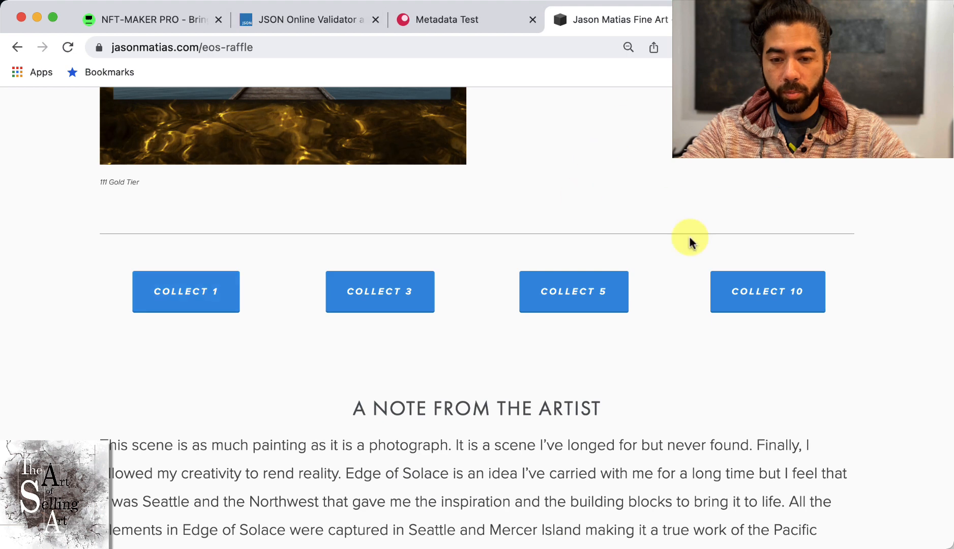
Step: Open the Collect 10 checkout, review its price and wallet options, close it, and return to the start of the raffle page
left_click(749, 285)
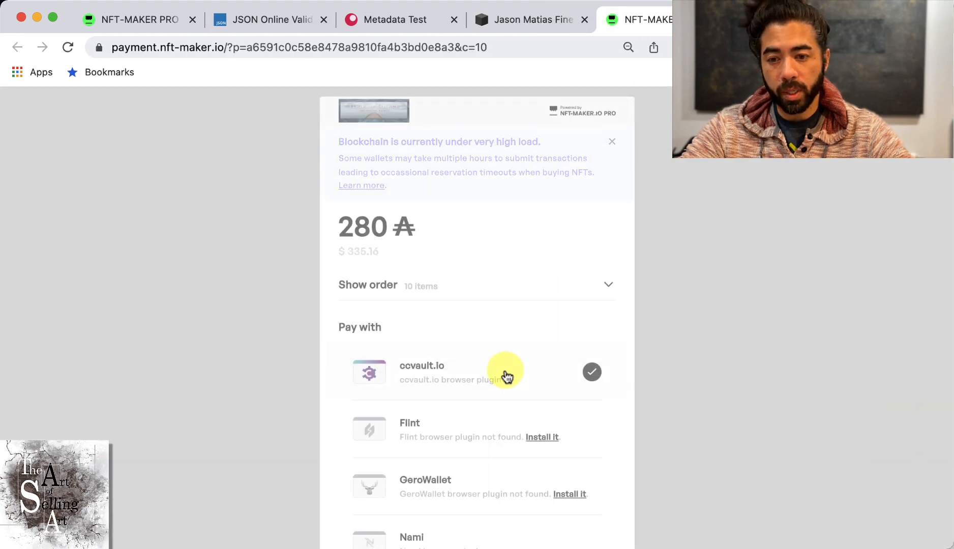
scroll(492, 287, "down", 3)
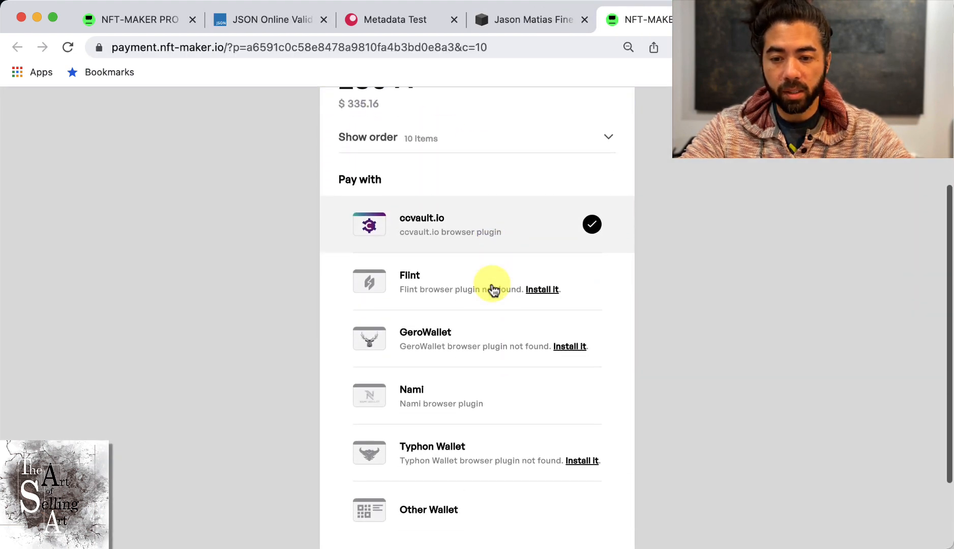
scroll(490, 288, "down", 2)
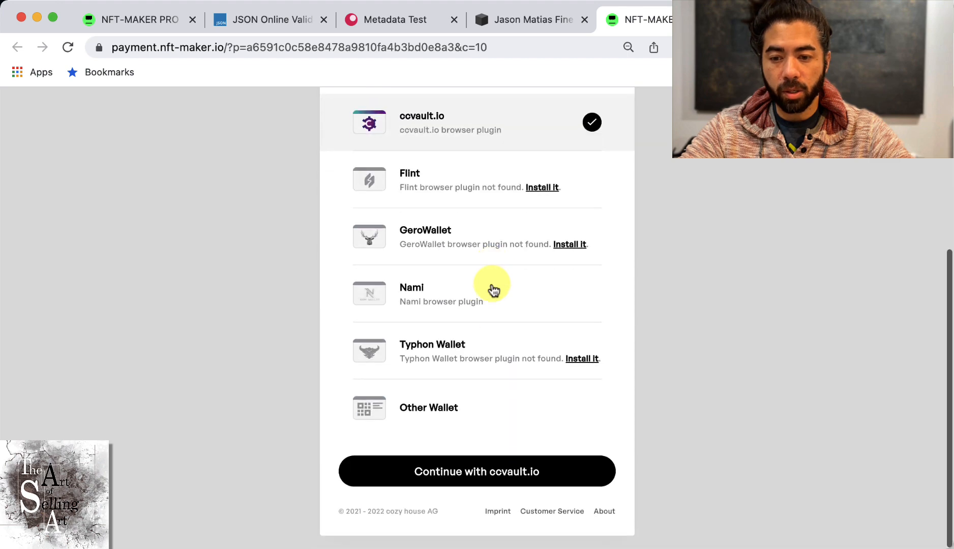
scroll(532, 112, "up", 5)
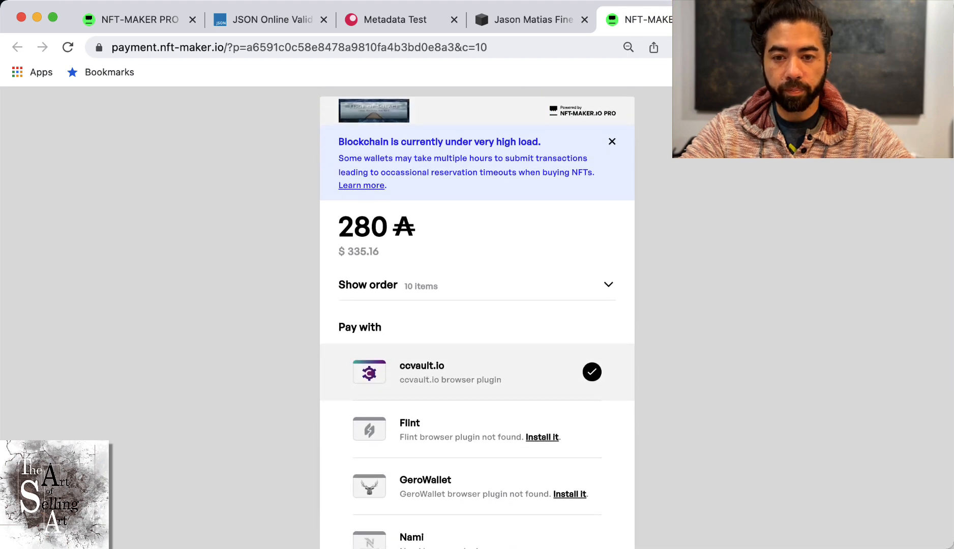
key("super+w")
scroll(630, 309, "up", 5)
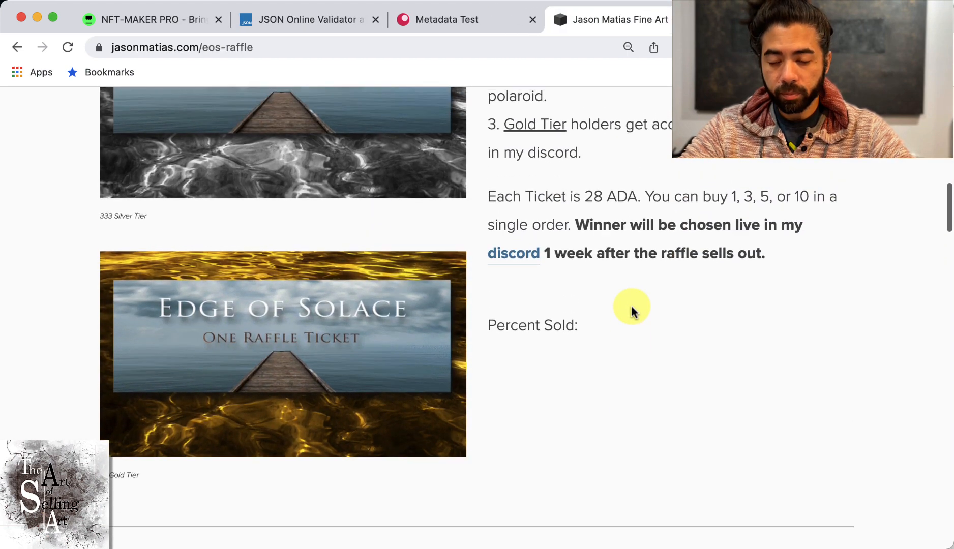
scroll(631, 308, "up", 3)
scroll(631, 308, "up", 10)
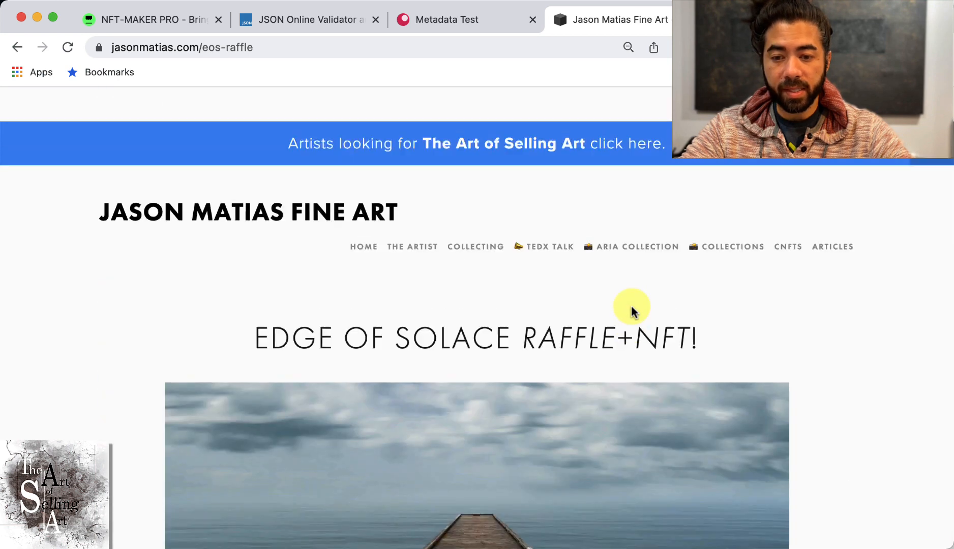